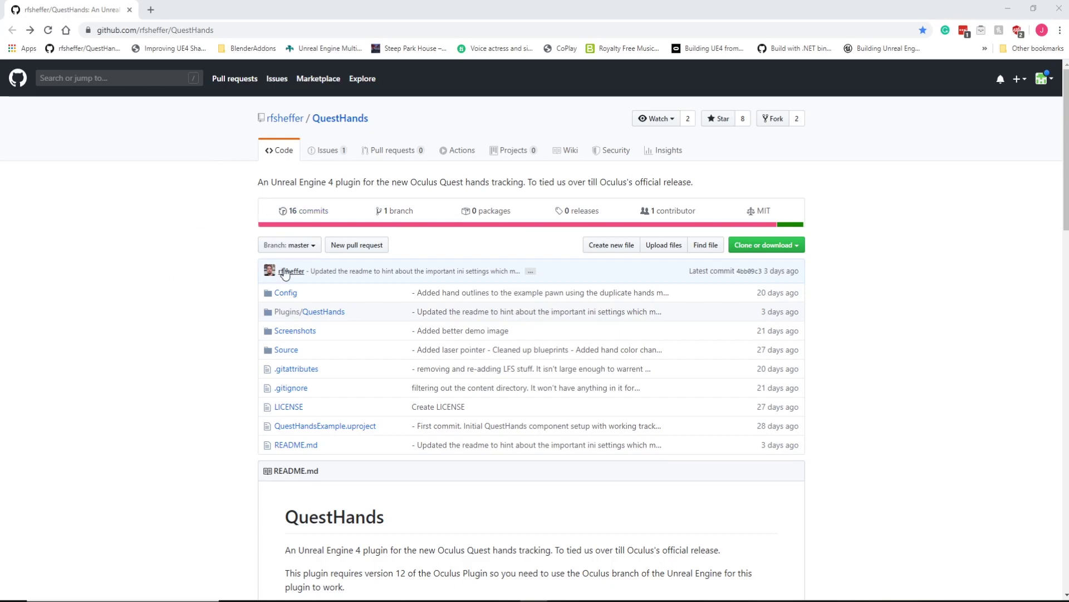
# Step: Open the Oculus branch oculus-4.24.1-release-1.44.0-v12.0 from the link in the QuestHands README
pyautogui.moveTo(269, 273)
pyautogui.scroll(-1, 193, 265)
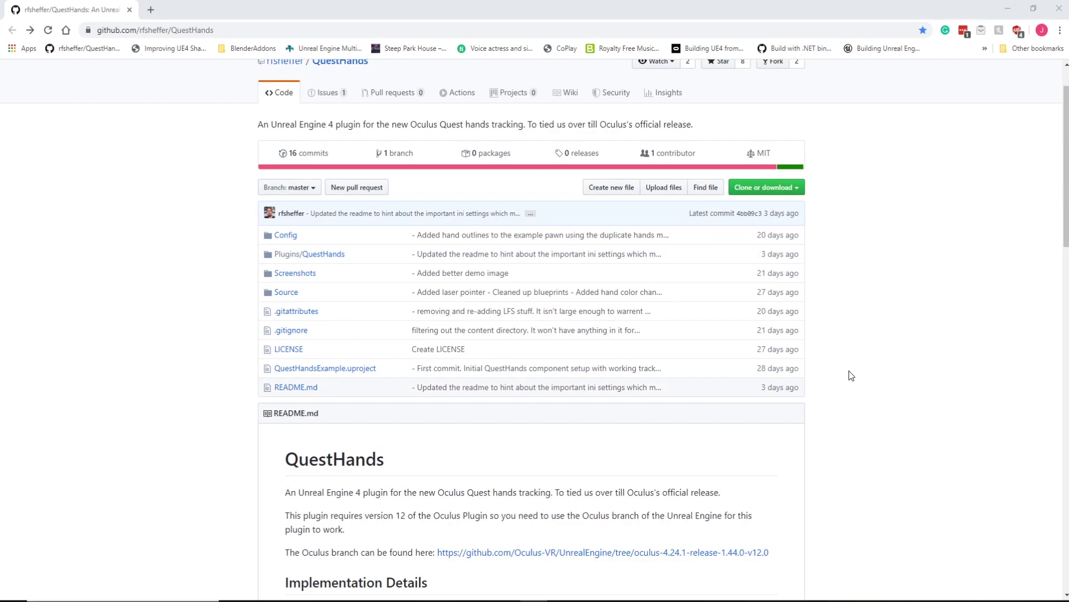
pyautogui.scroll(1, 851, 360)
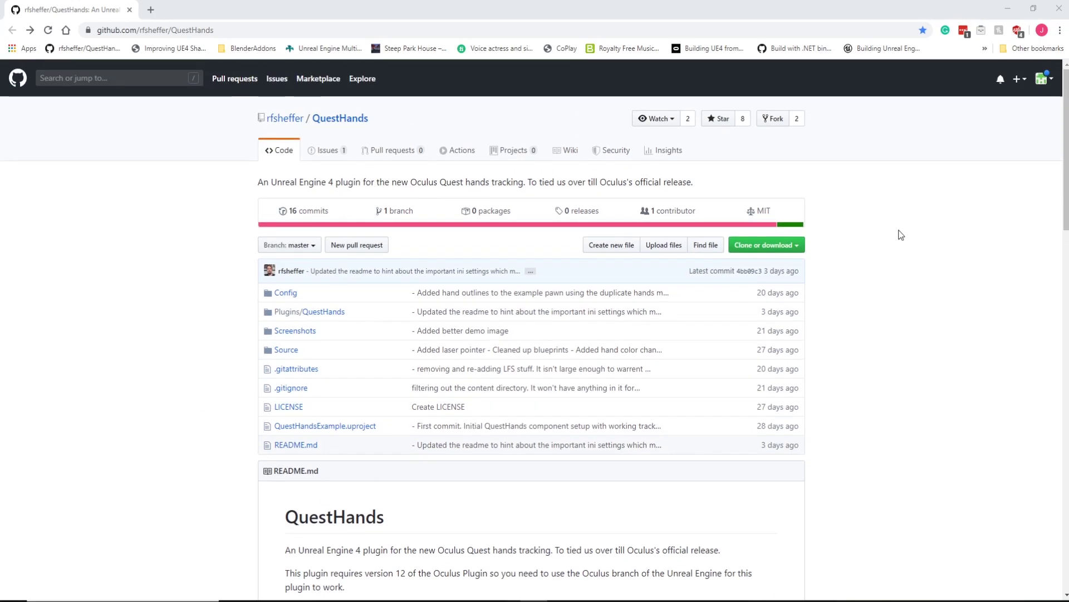
pyautogui.scroll(-3, 897, 239)
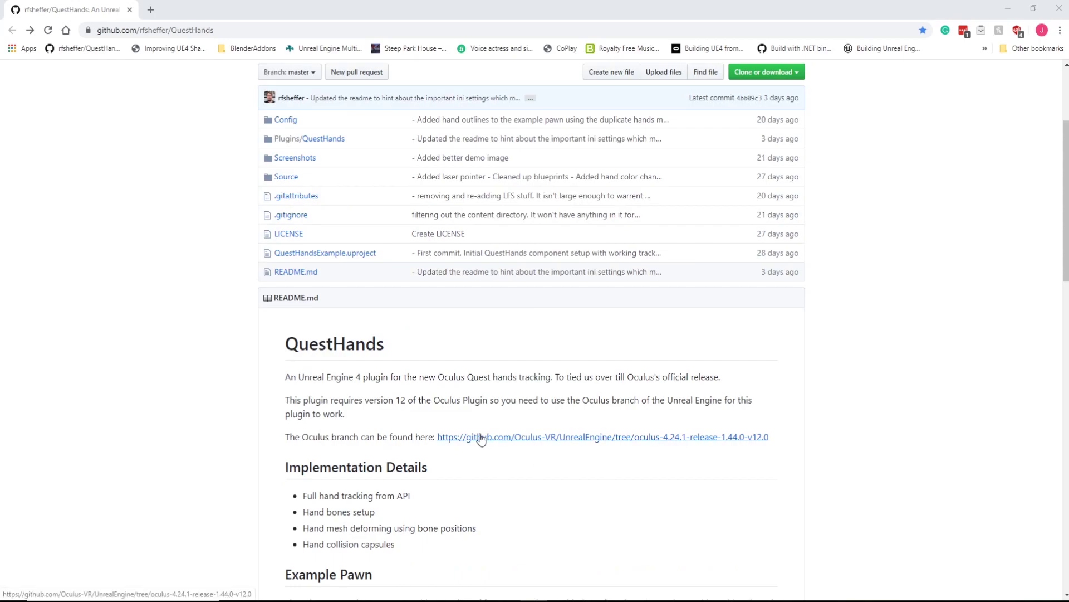
pyautogui.click(579, 438)
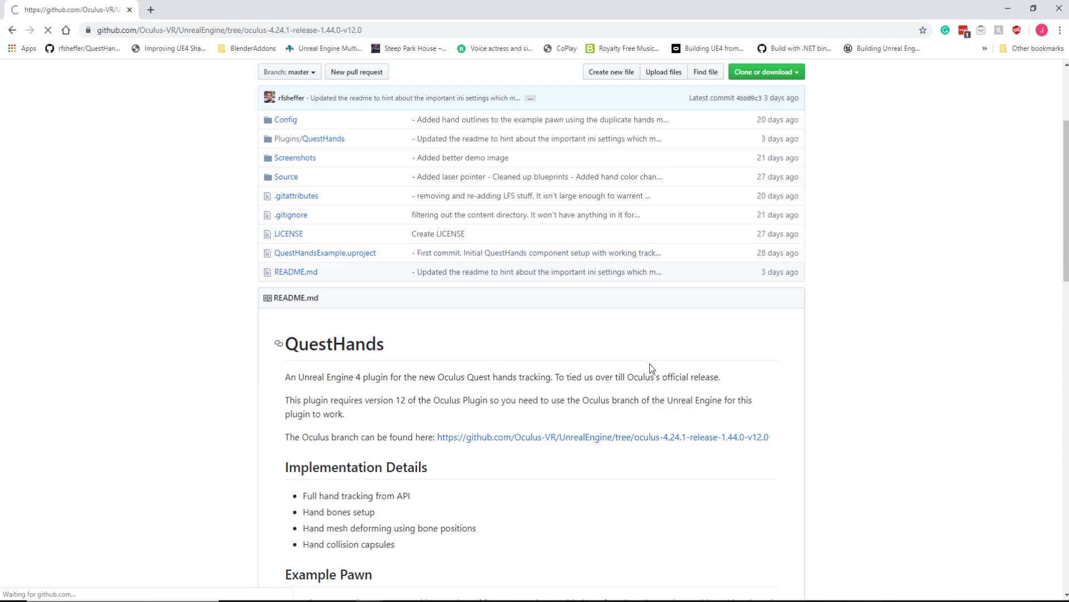
# Step: Minimize the Visual Studio window behind the browser and bring the browser back to full size
pyautogui.moveTo(641, 8); pyautogui.dragTo(488, 51)
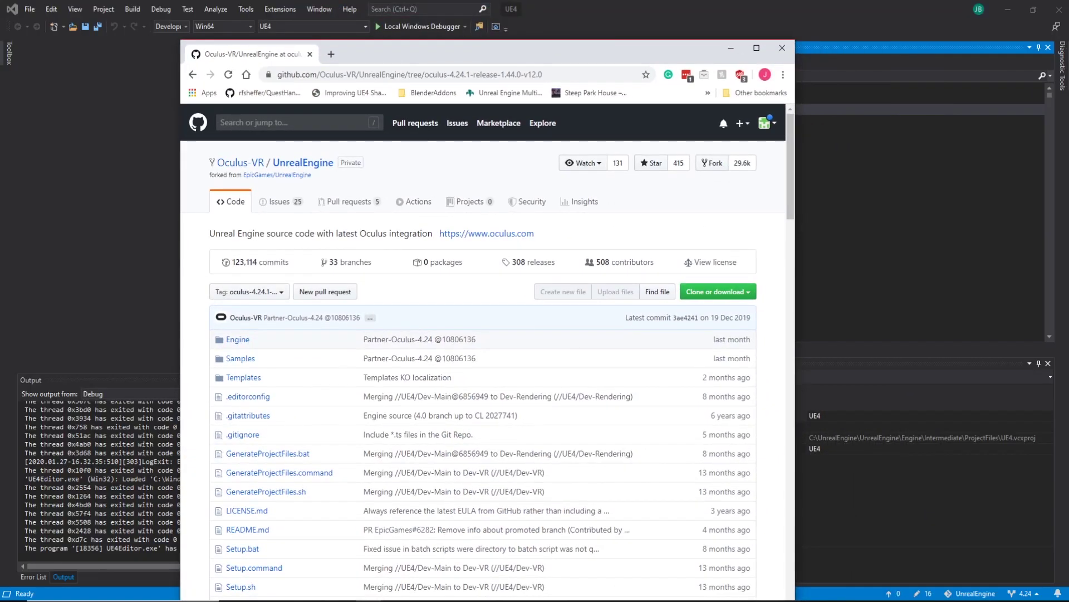
pyautogui.click(1015, 12)
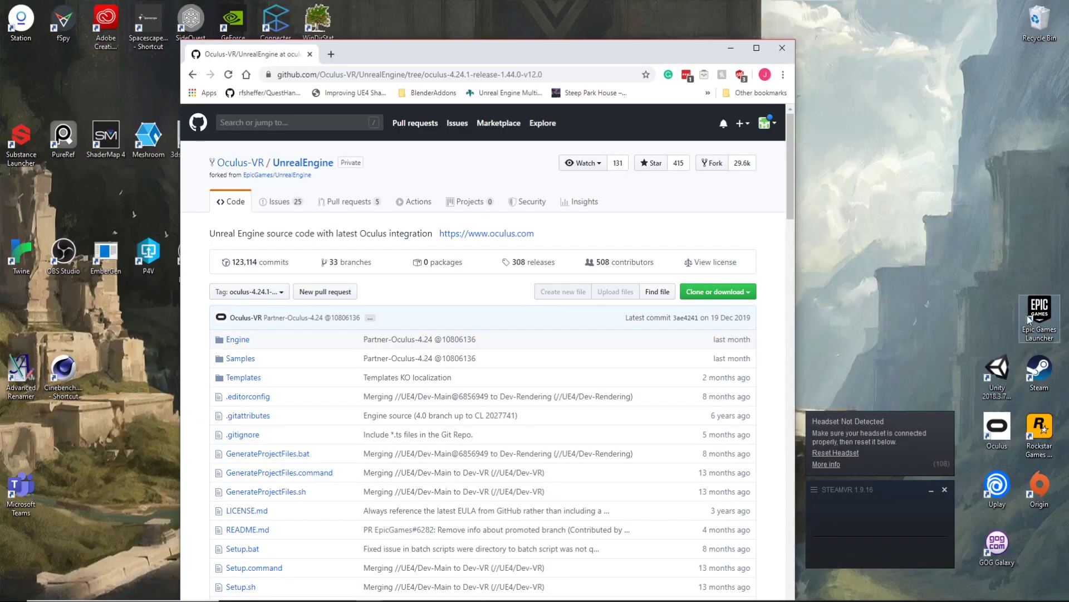
pyautogui.doubleClick(511, 58)
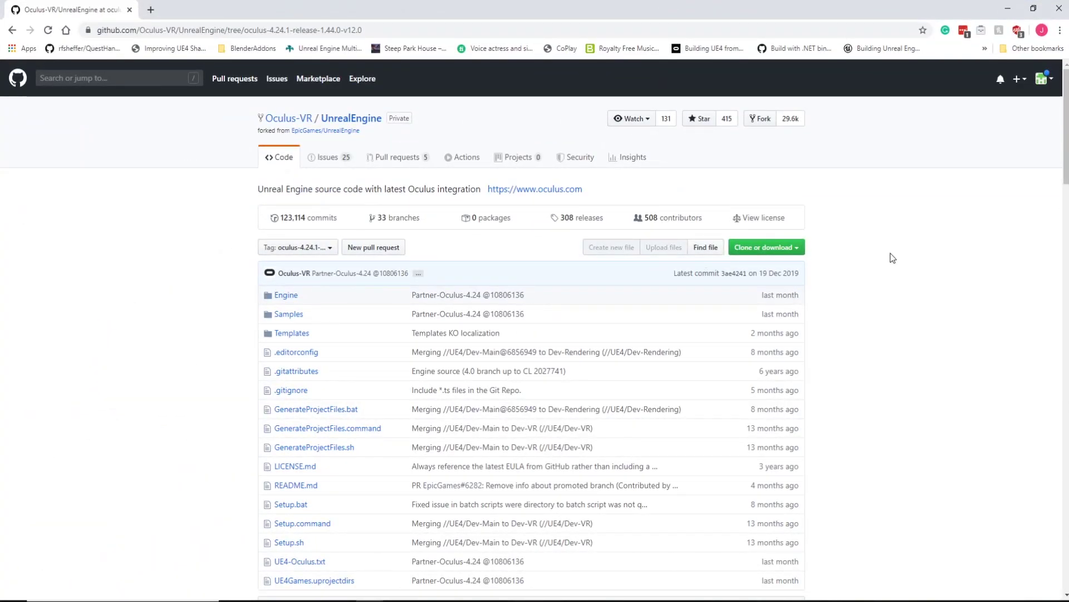
# Step: Look over the Oculus-VR UnrealEngine branch's file list and README
pyautogui.scroll(-1, 892, 258)
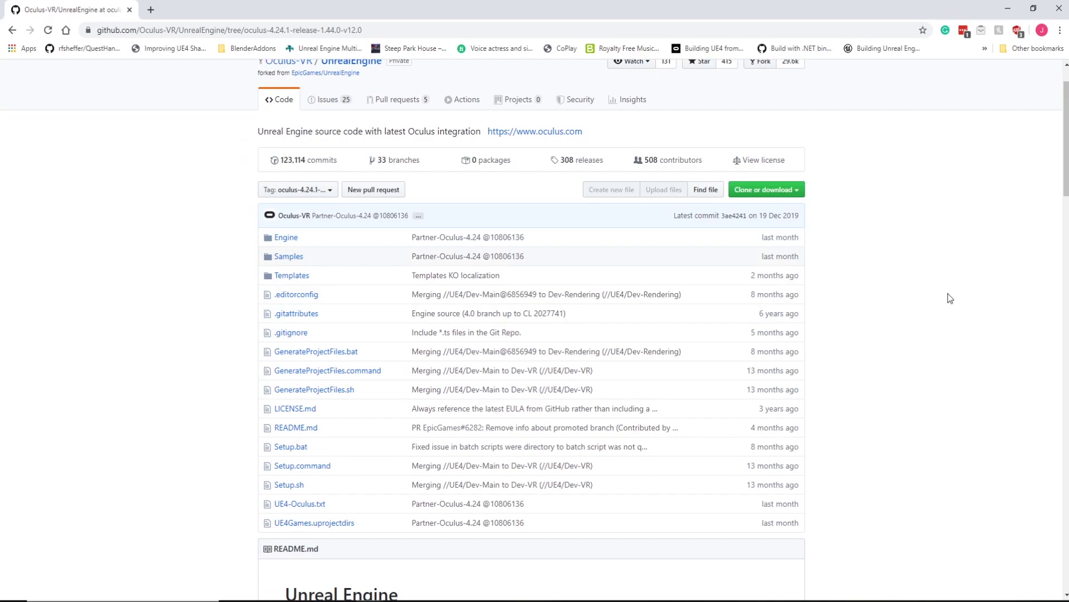
pyautogui.scroll(1, 970, 325)
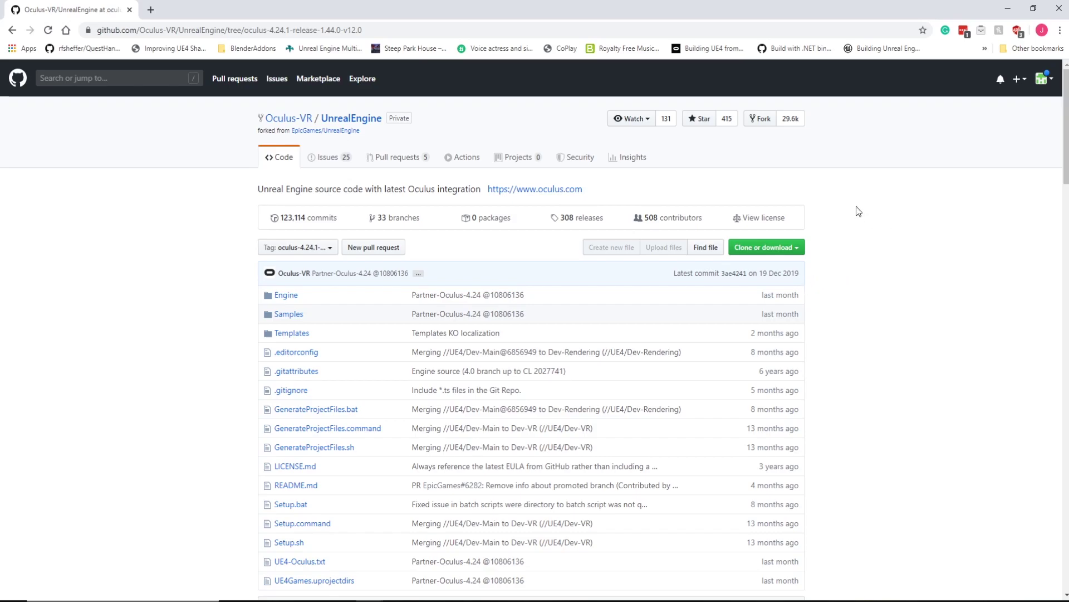
pyautogui.scroll(-3, 858, 210)
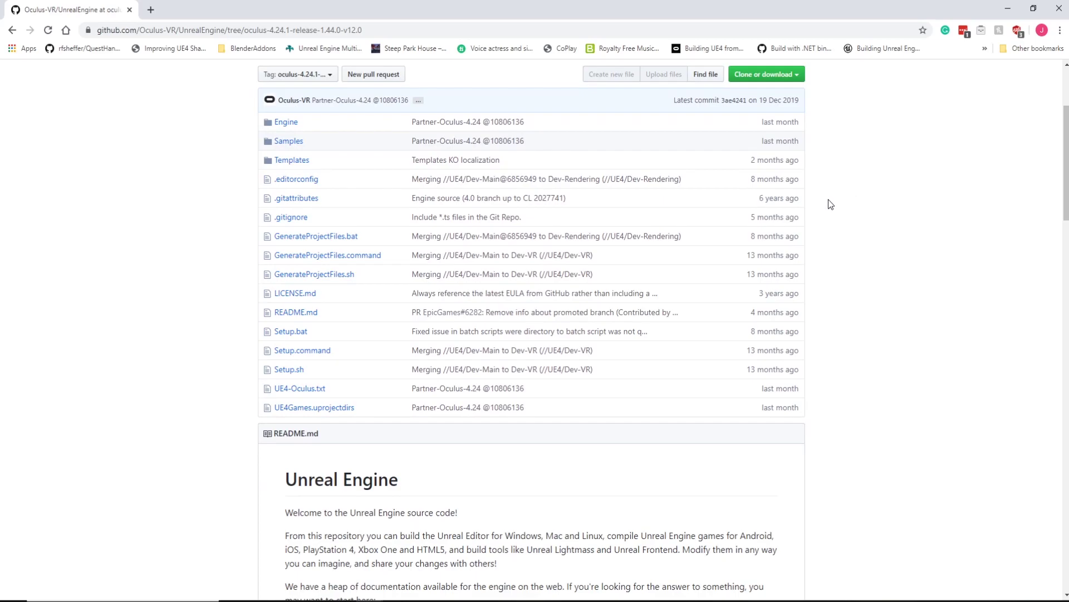
pyautogui.scroll(2, 849, 183)
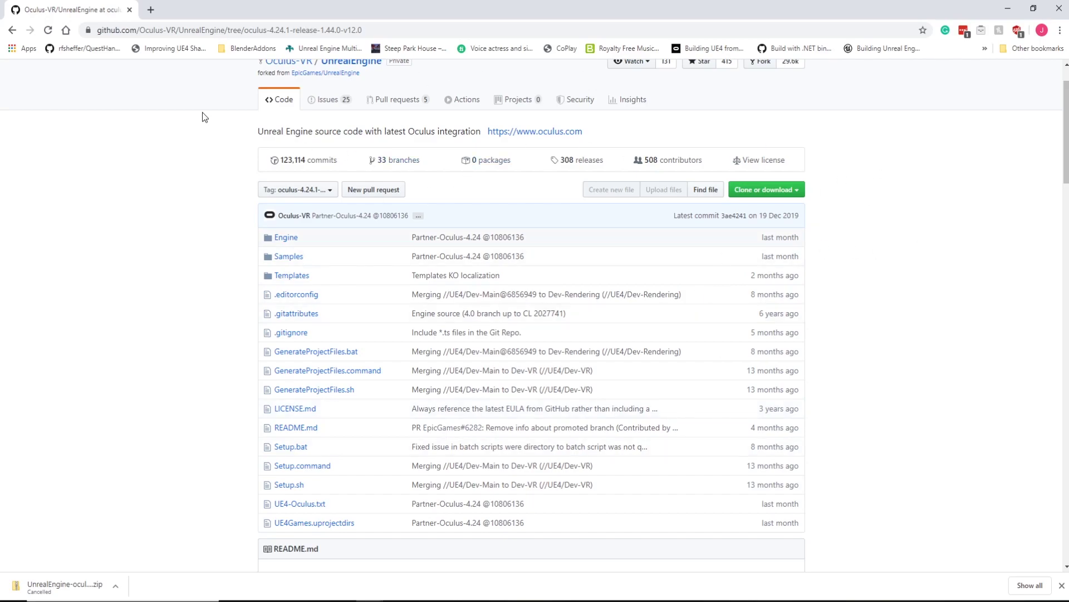
# Step: Return to the QuestHands repository and download it as QuestHands-master (1).zip into Downloads
pyautogui.click(13, 30)
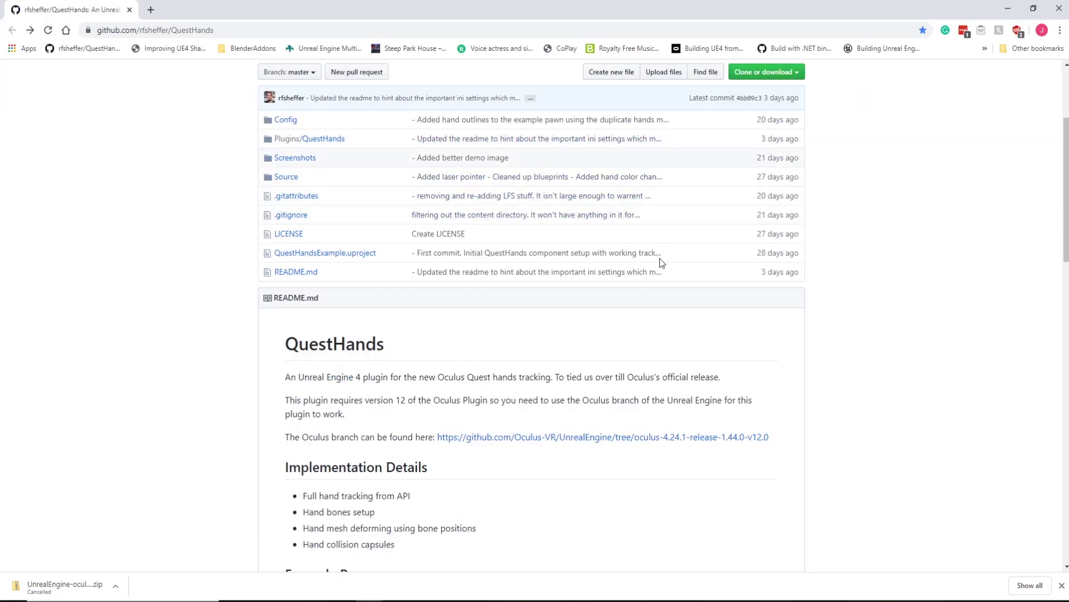
pyautogui.scroll(3, 659, 263)
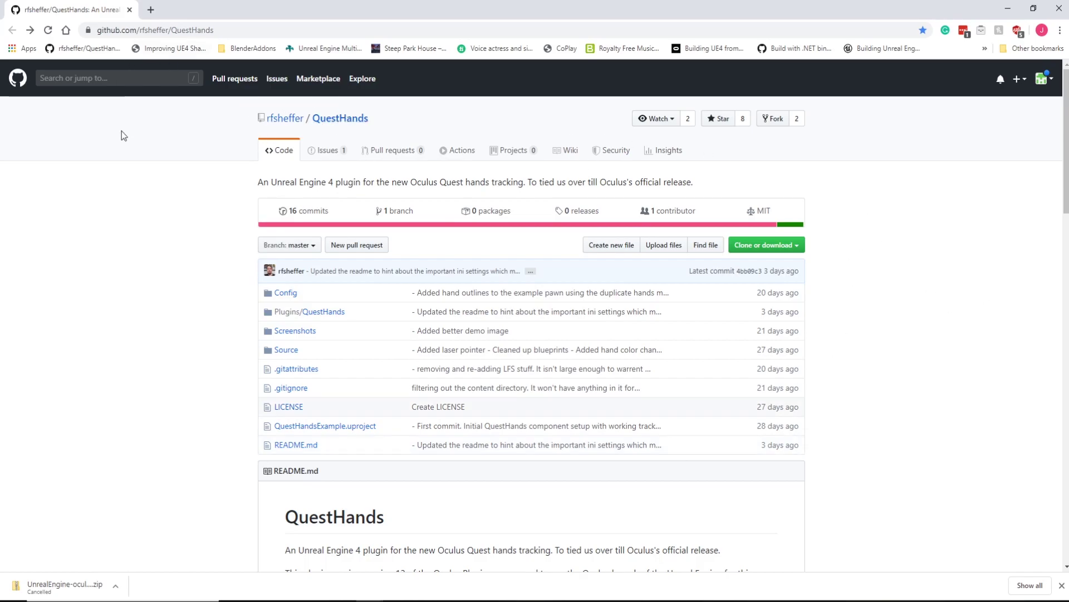
pyautogui.click(798, 246)
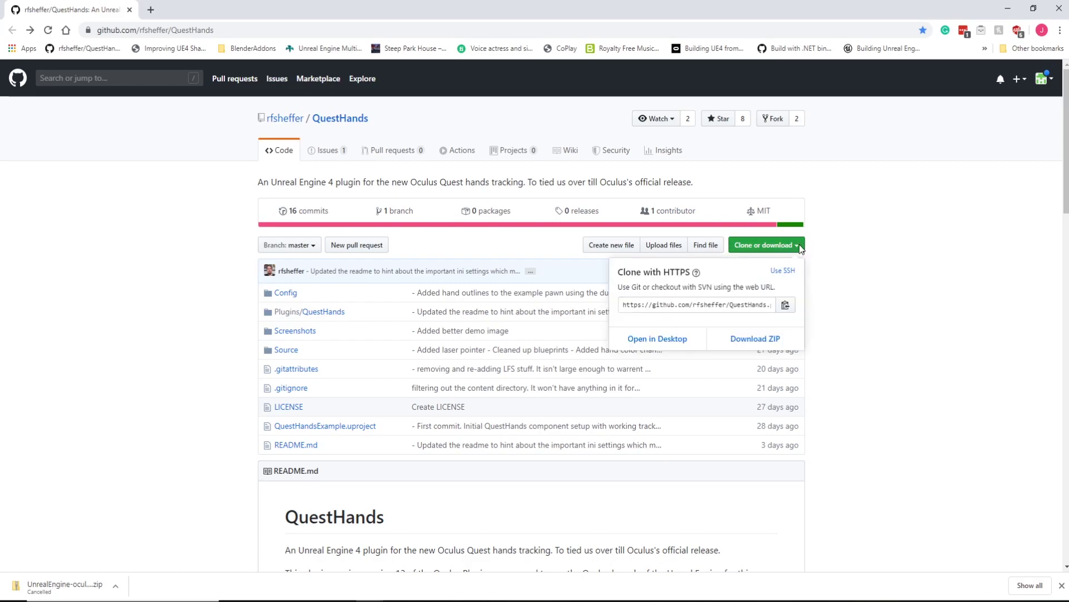
pyautogui.click(774, 341)
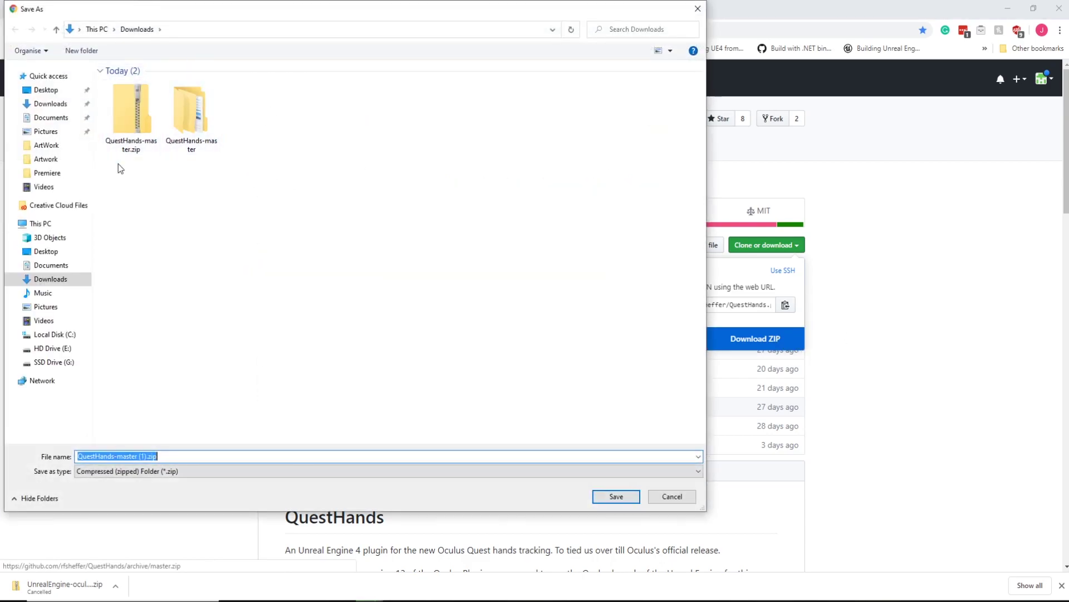
pyautogui.click(615, 496)
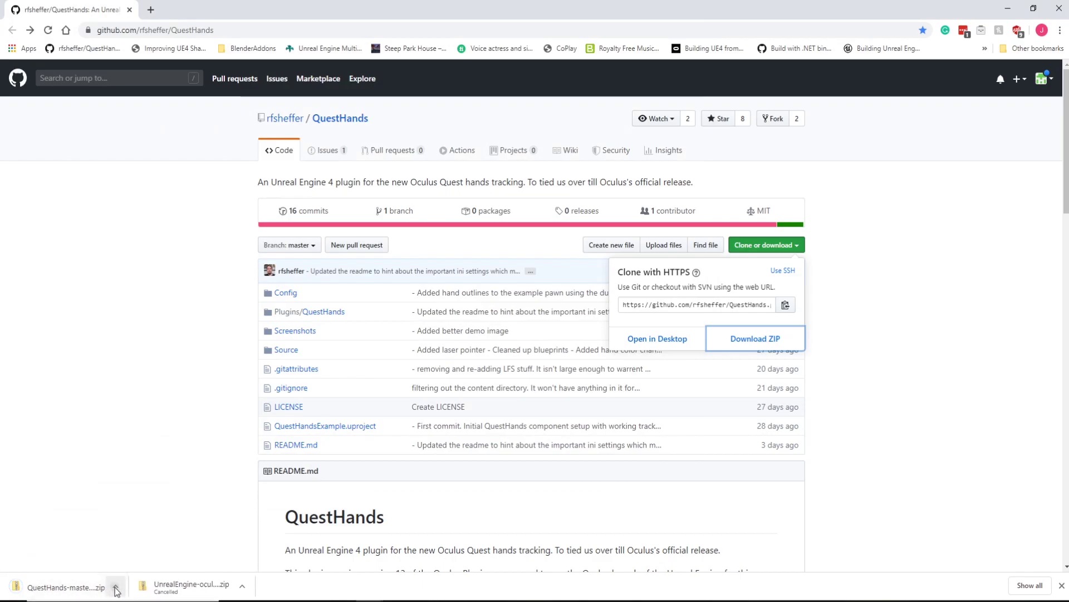
# Step: Show QuestHands-master (1).zip in its folder and extract all its contents into Downloads
pyautogui.click(116, 587)
pyautogui.click(134, 549)
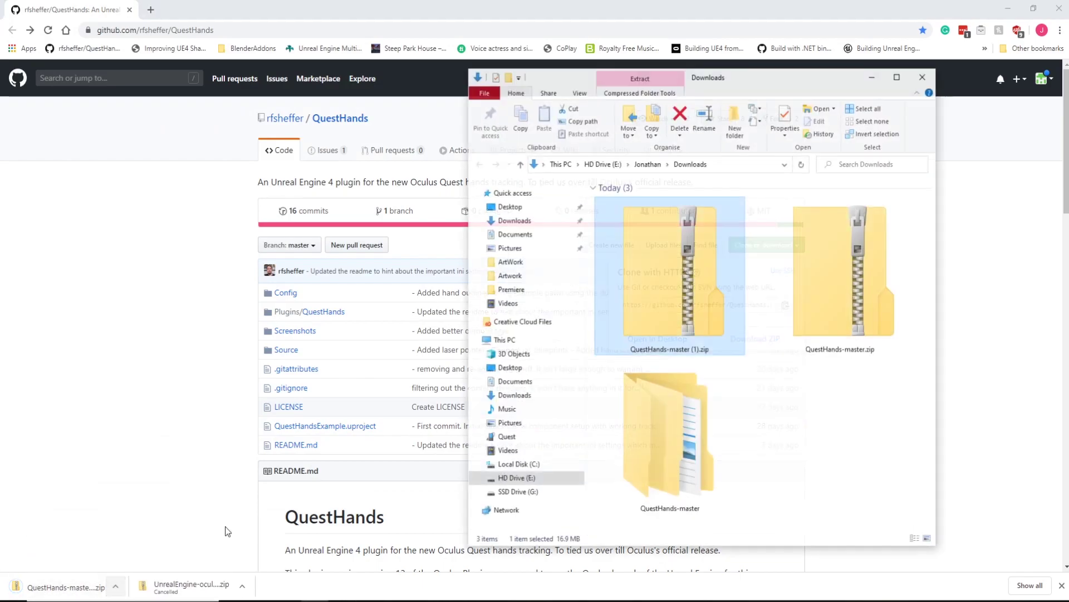
pyautogui.rightClick(694, 316)
pyautogui.doubleClick(669, 268)
pyautogui.click(640, 199)
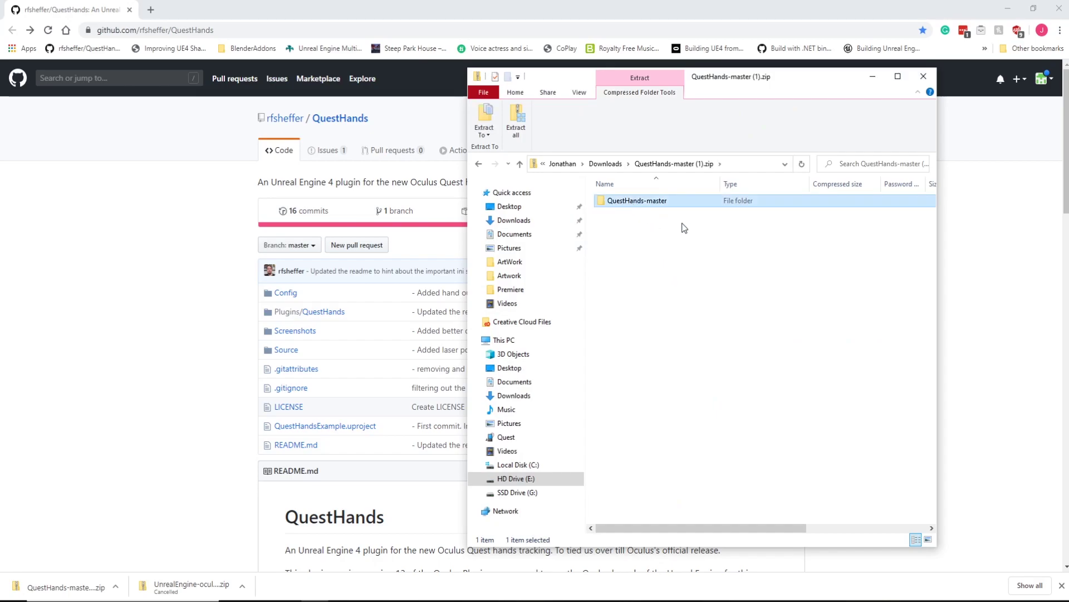
pyautogui.click(515, 120)
pyautogui.click(638, 416)
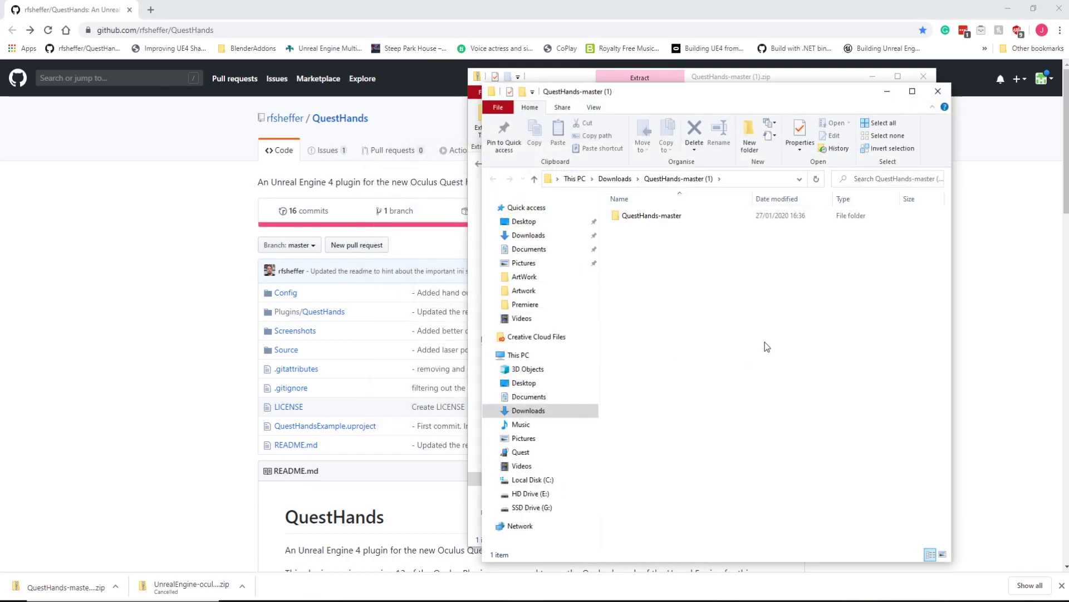
# Step: Delete the duplicate QuestHands-master (1) folder and its zip file from Downloads
pyautogui.click(613, 178)
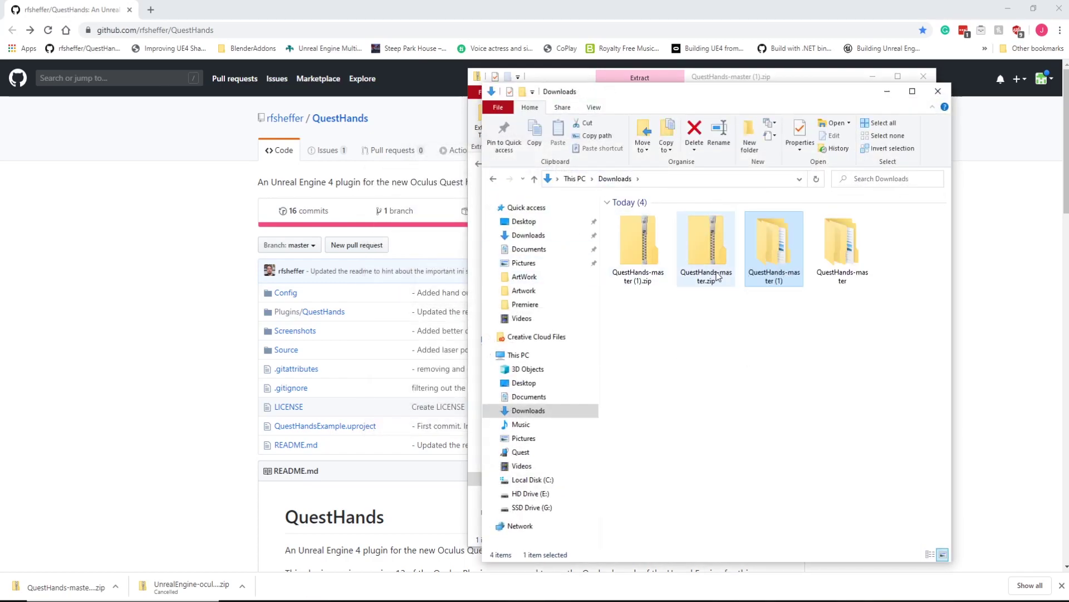
pyautogui.click(780, 310)
pyautogui.click(774, 245)
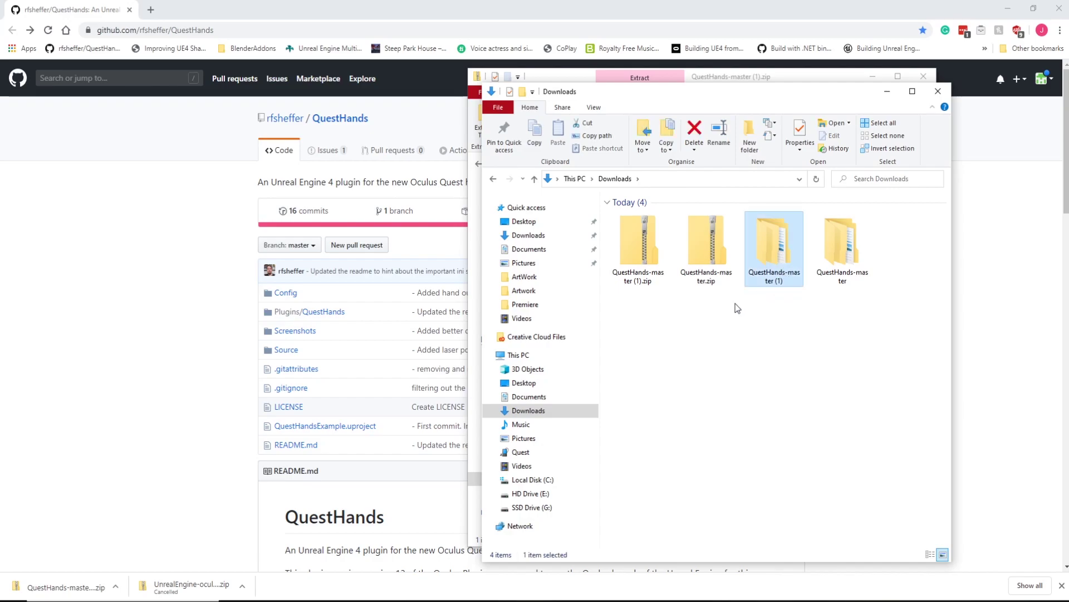
pyautogui.keyDown('ctrl'); pyautogui.click(638, 245); pyautogui.keyUp('ctrl')
pyautogui.press('Delete')
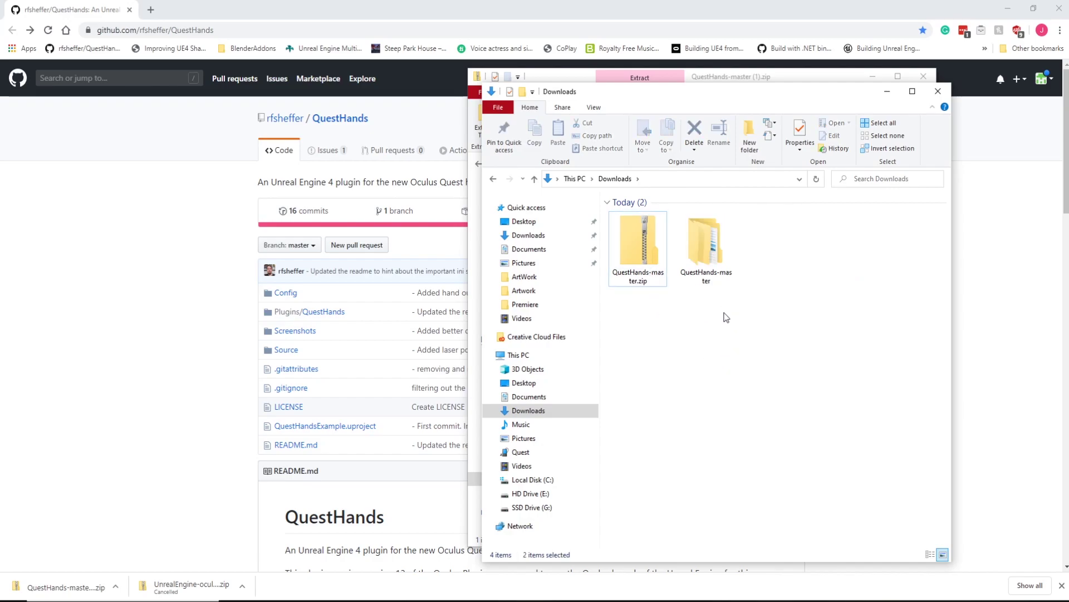
# Step: Copy the QuestHands folder from the Plugins folder of the already extracted QuestHands-master project in Downloads
pyautogui.doubleClick(716, 276)
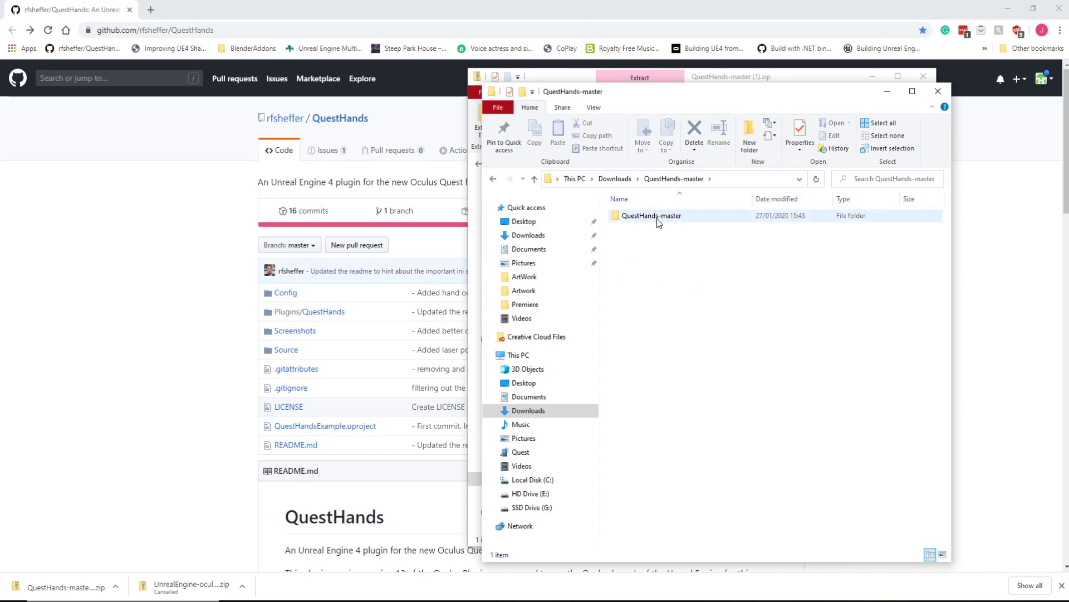
pyautogui.doubleClick(655, 217)
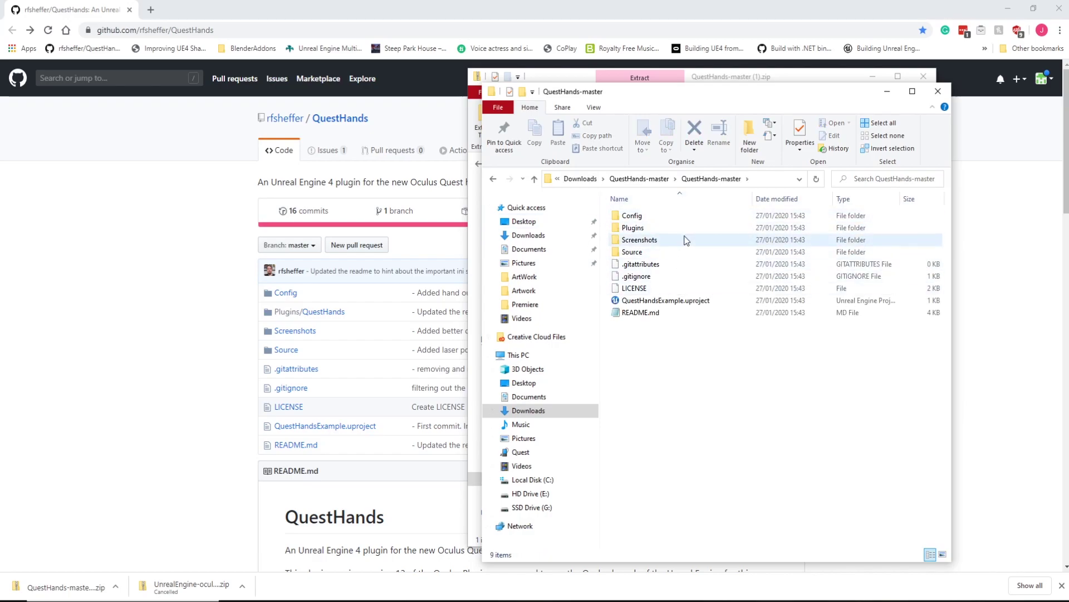
pyautogui.click(701, 77)
pyautogui.moveTo(768, 81); pyautogui.dragTo(355, 74)
pyautogui.click(517, 77)
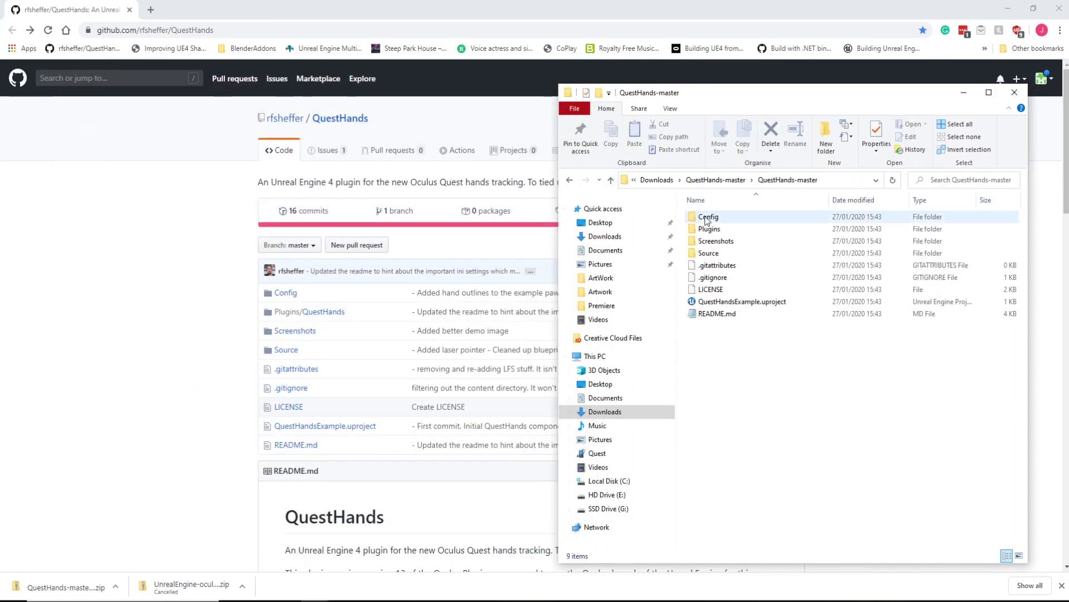
pyautogui.doubleClick(733, 227)
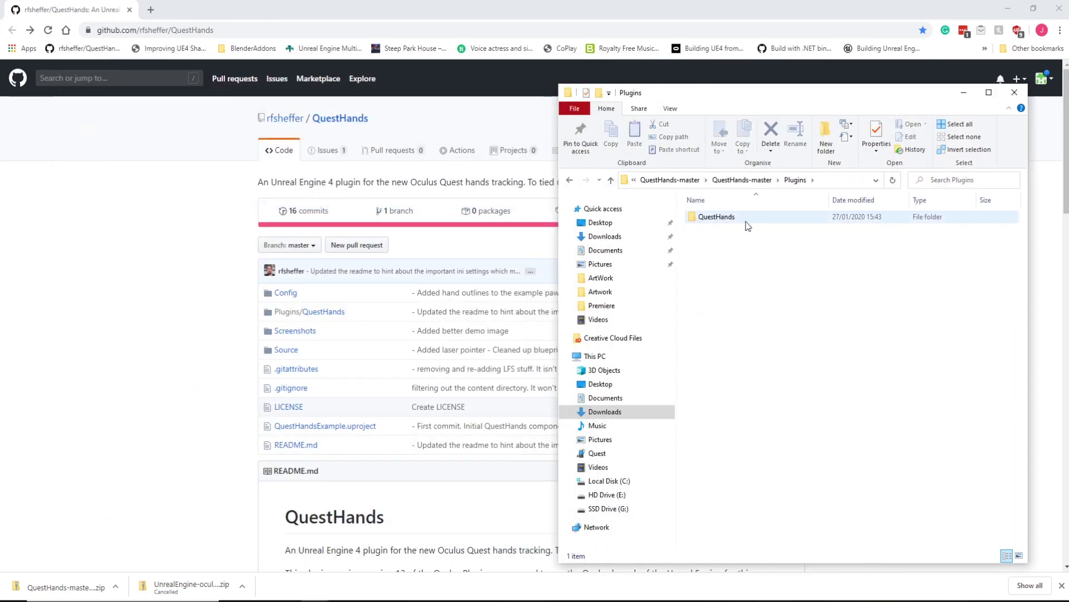
pyautogui.click(731, 218)
pyautogui.rightClick(728, 219)
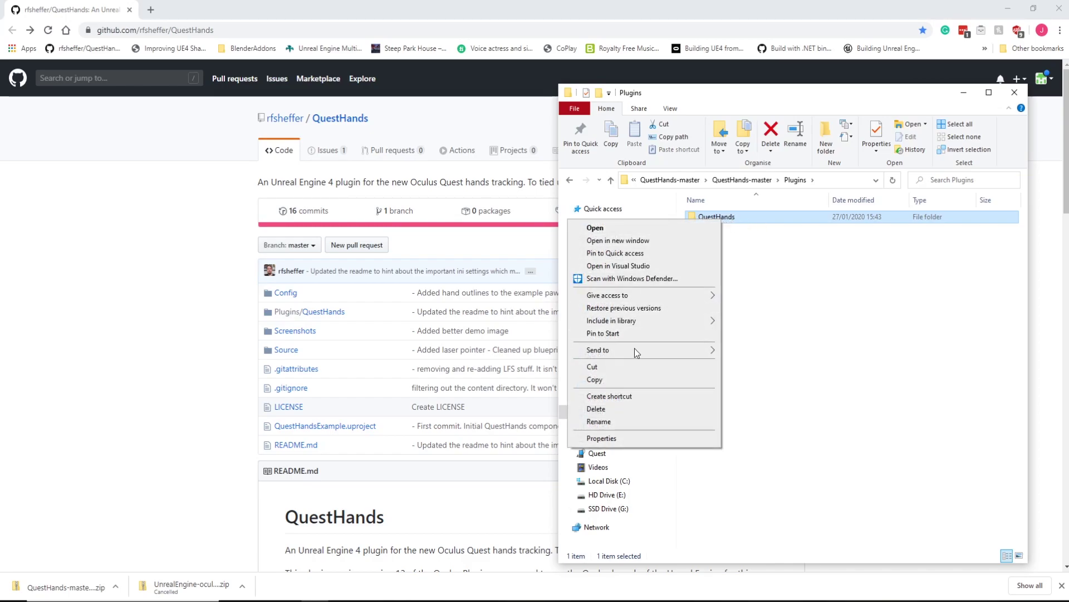
pyautogui.click(616, 381)
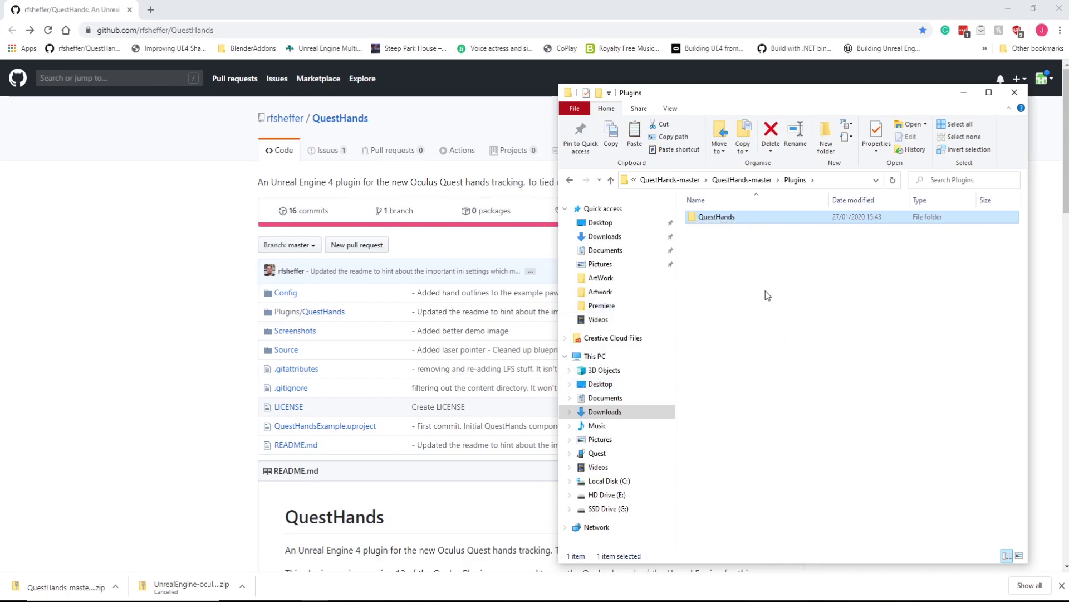
# Step: Paste the QuestHands folder into C:\UnrealEngine\UnrealEngine\Engine\Plugins
pyautogui.click(608, 482)
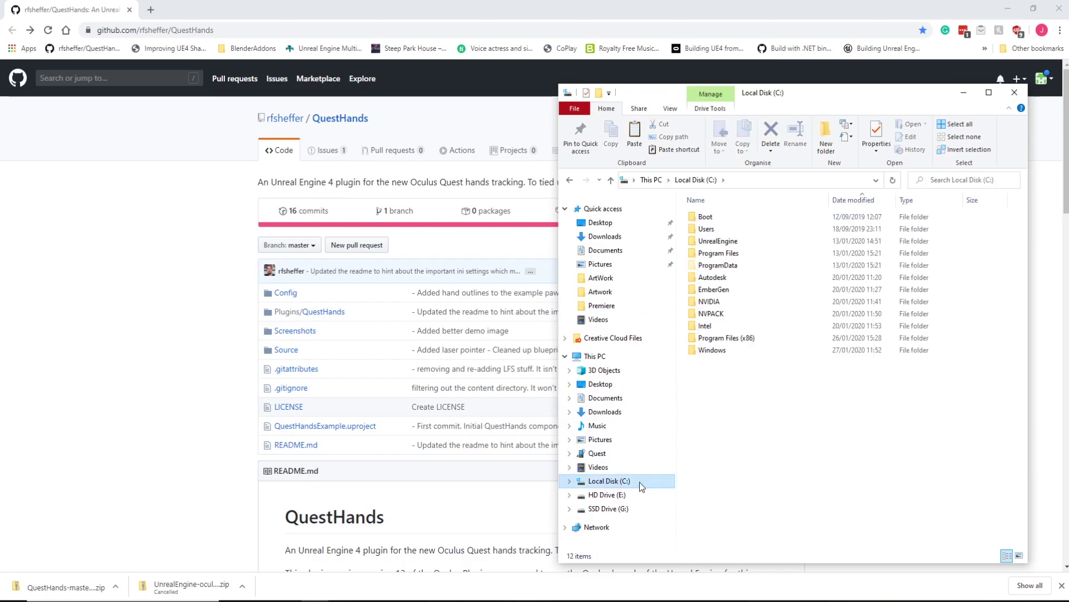
pyautogui.doubleClick(731, 245)
pyautogui.doubleClick(727, 218)
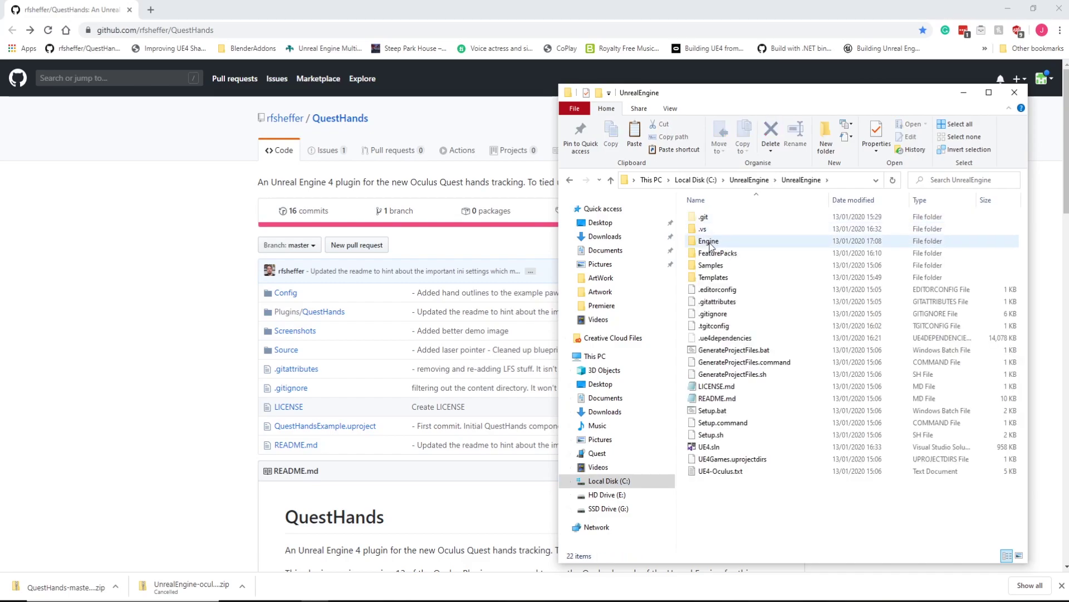
pyautogui.doubleClick(709, 243)
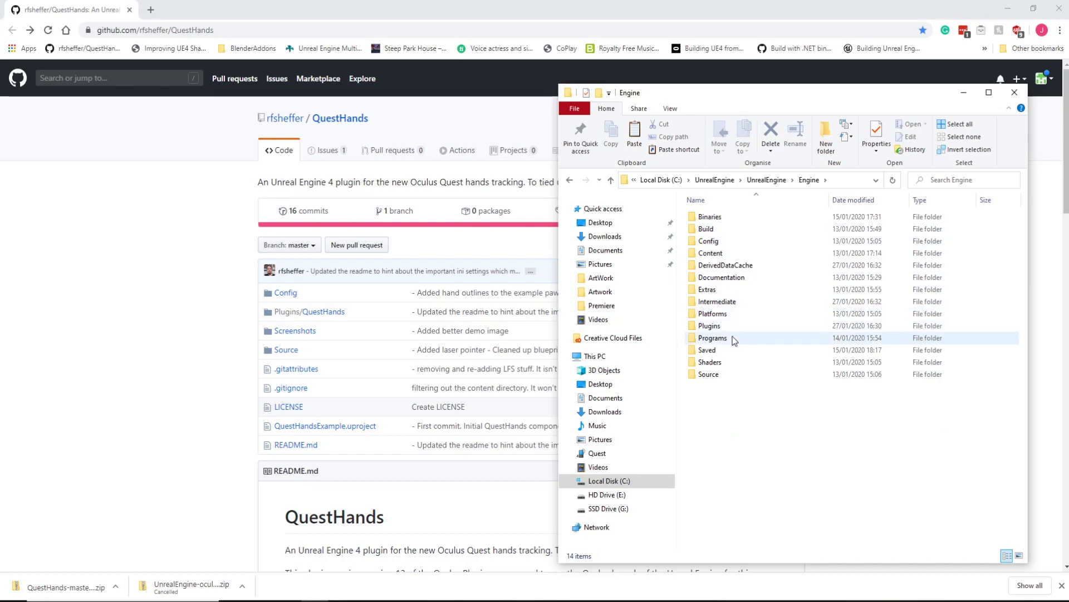
pyautogui.doubleClick(739, 326)
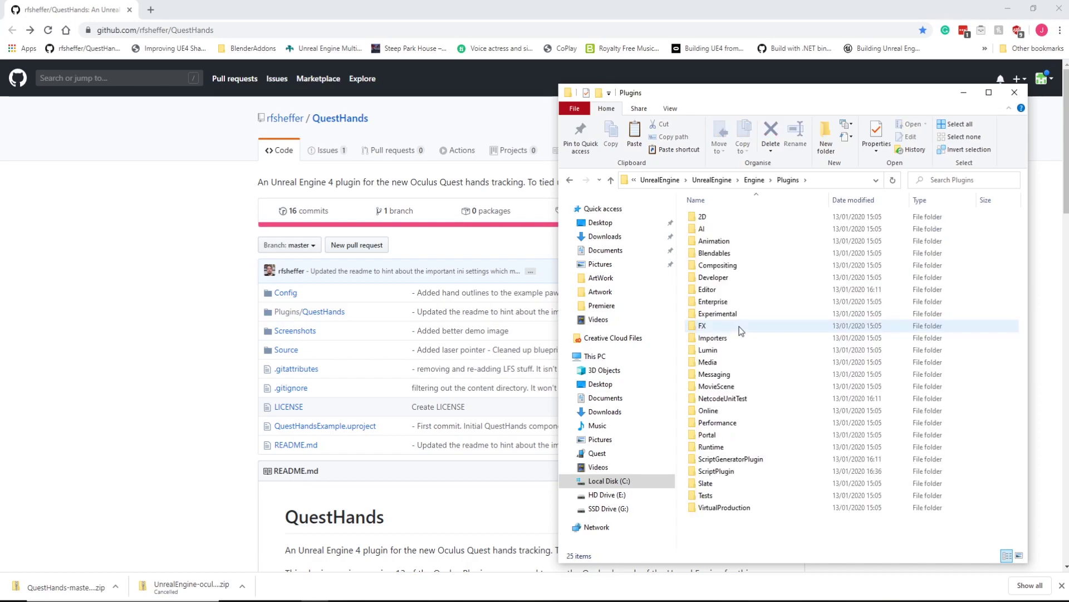
pyautogui.rightClick(724, 536)
pyautogui.click(658, 438)
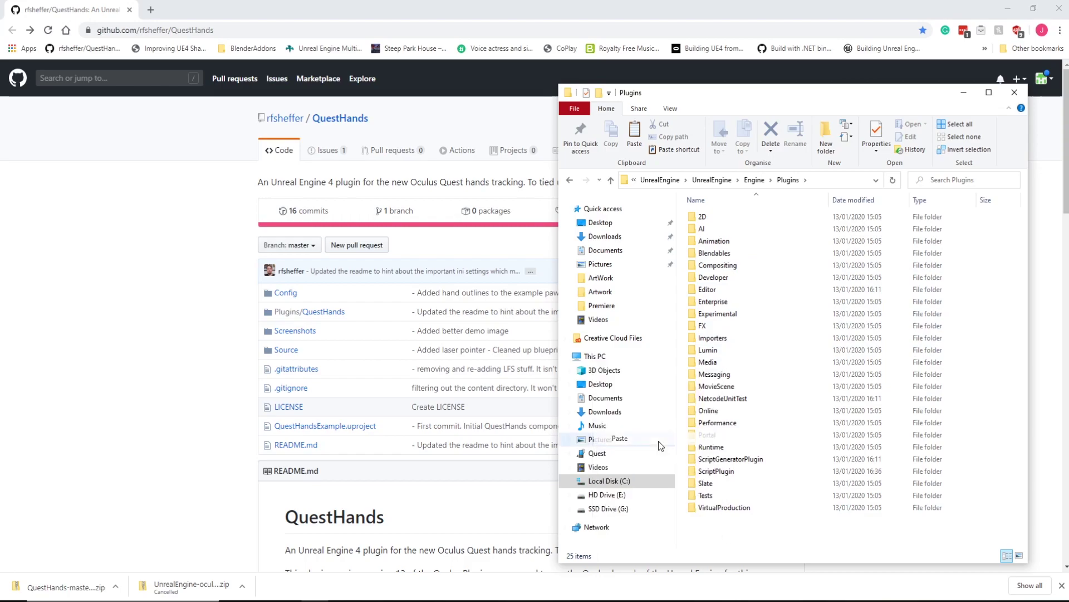
pyautogui.click(734, 542)
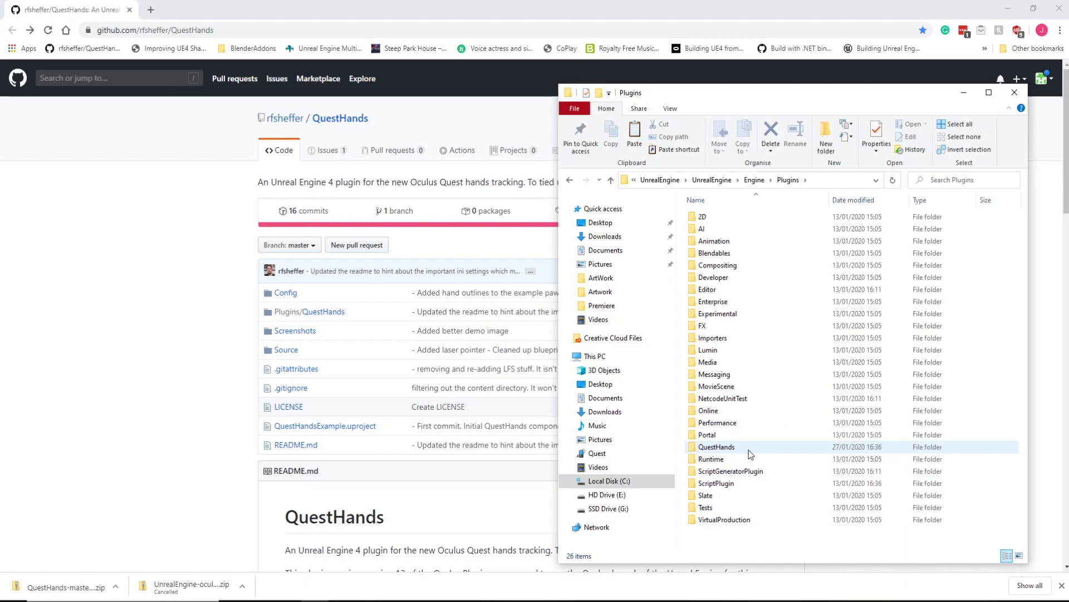
pyautogui.moveTo(775, 93); pyautogui.dragTo(616, 85)
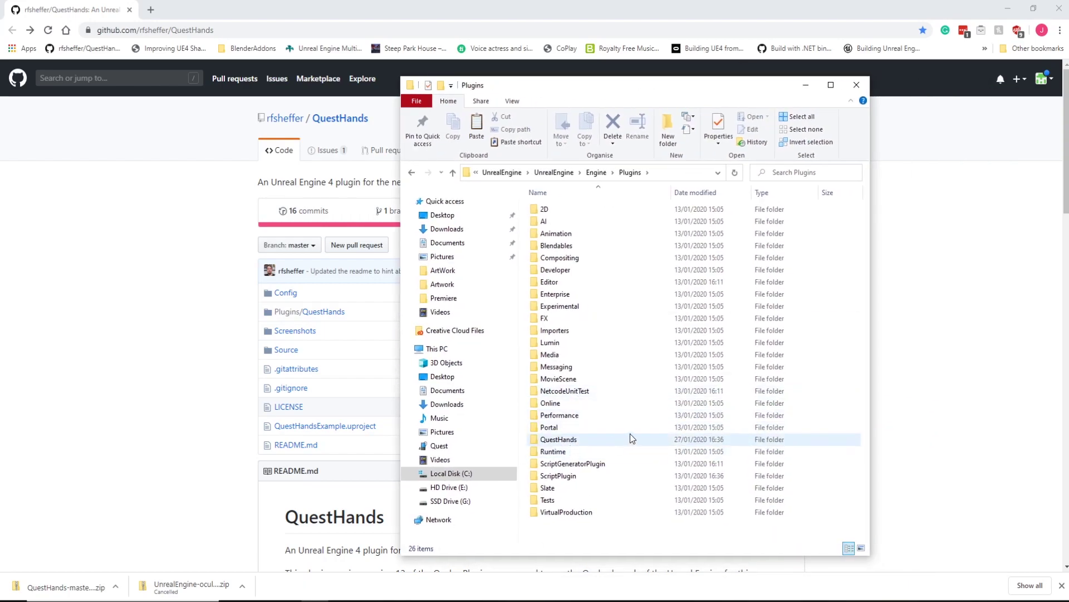
# Step: Close the Plugins folder window, switch to Visual Studio, and build and launch the UE4 project
pyautogui.click(856, 84)
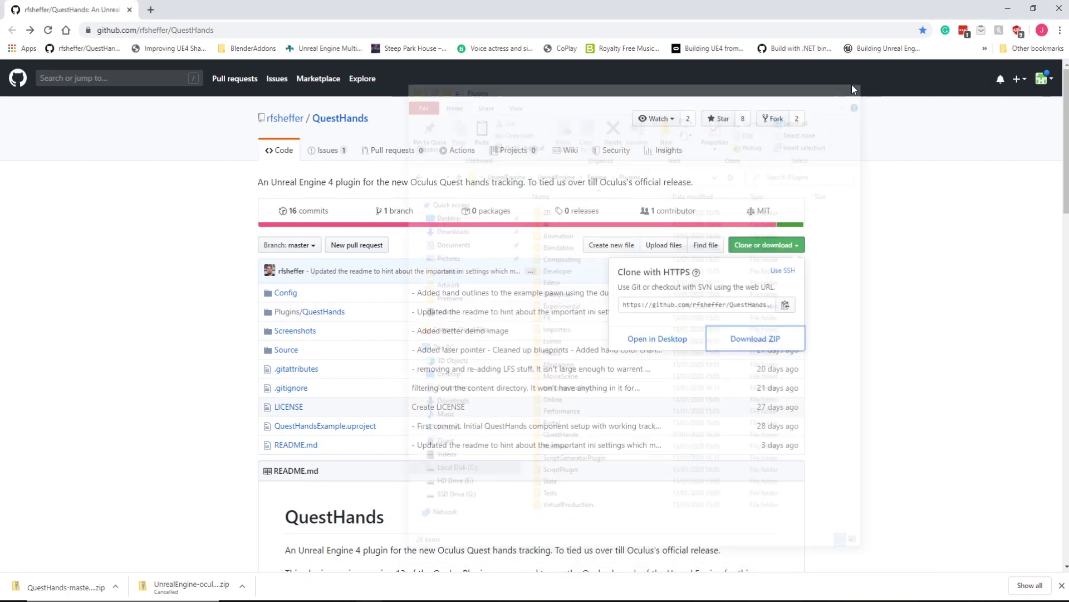
pyautogui.click(950, 303)
pyautogui.click(1008, 8)
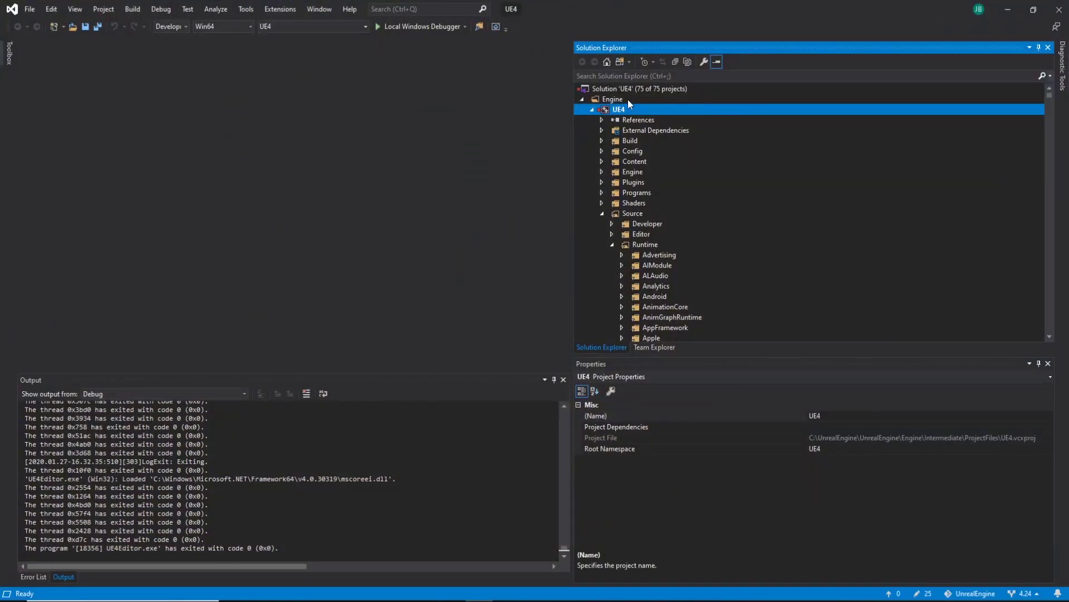
pyautogui.click(625, 111)
pyautogui.hotkey('ctrl', 'shift', 'b')
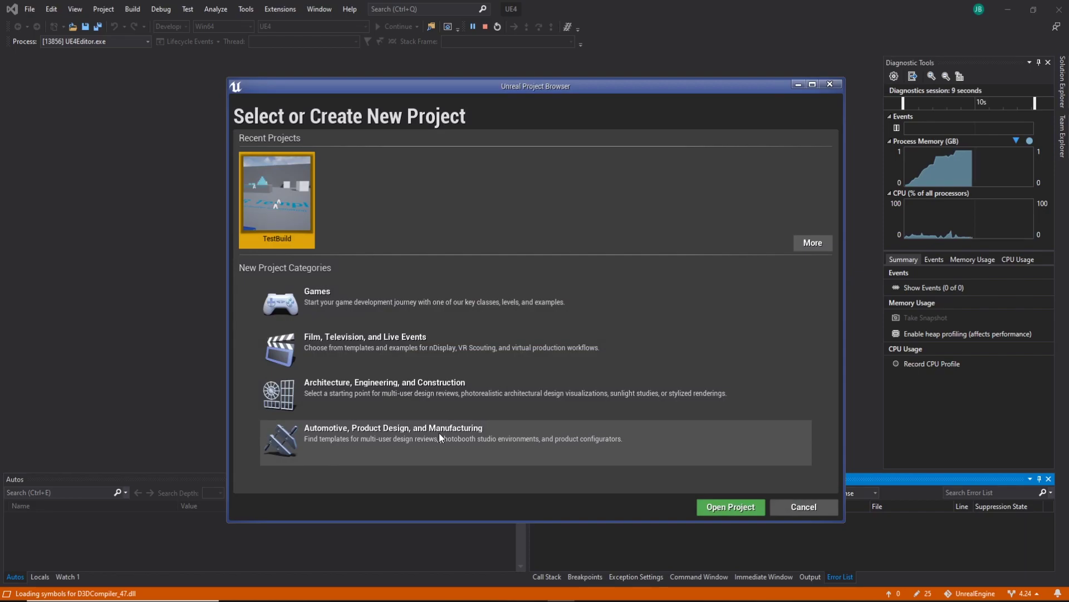
# Step: Start a new project in the Games category using the Virtual Reality template
pyautogui.click(355, 300)
pyautogui.click(646, 505)
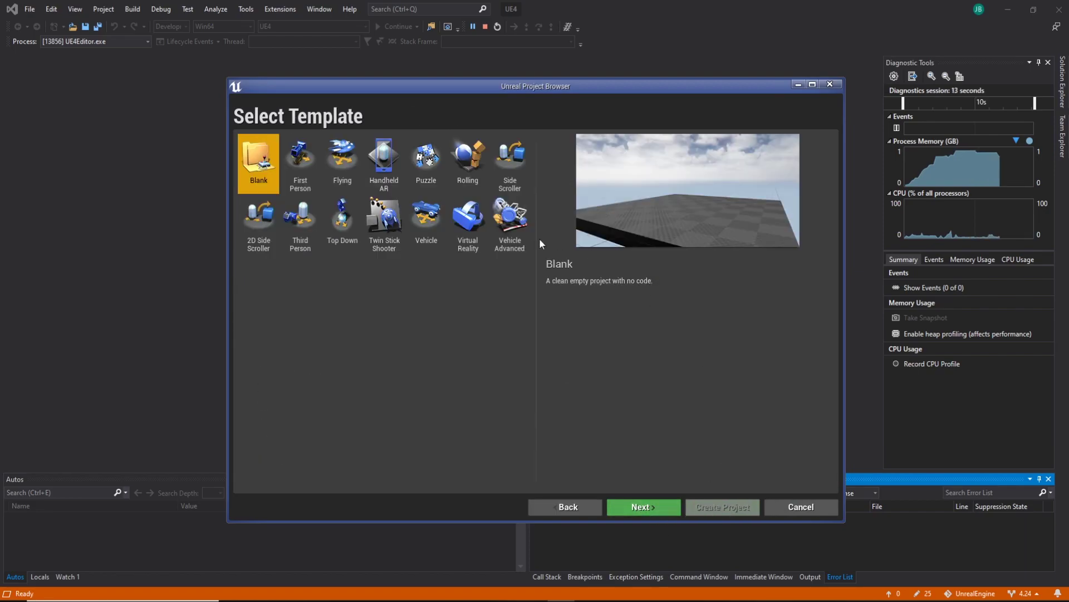
pyautogui.click(468, 222)
pyautogui.click(652, 508)
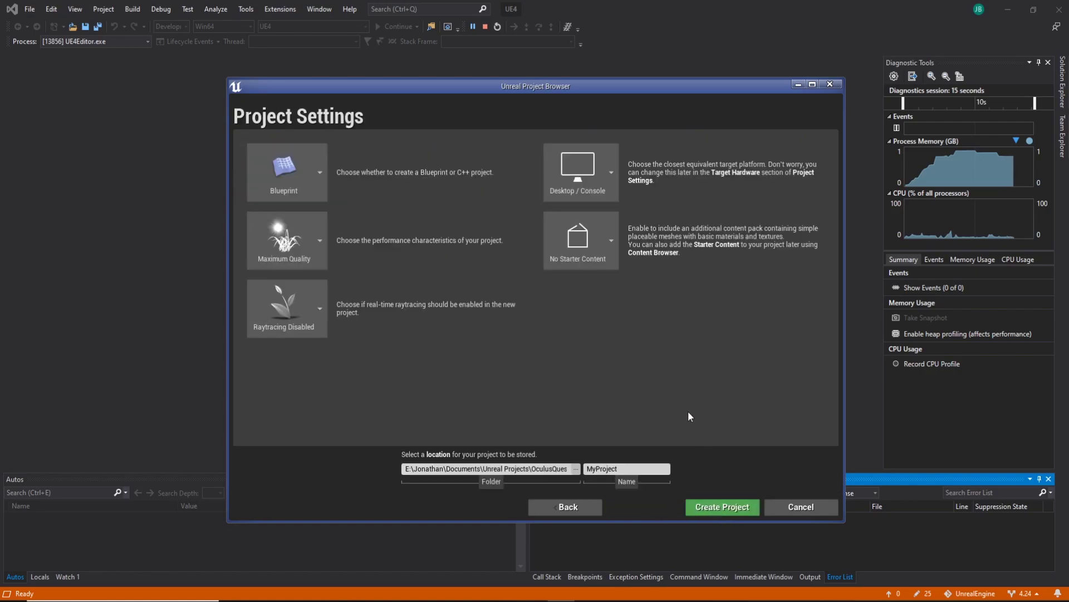
# Step: Set the new project's performance to Scalable 3D or 2D and its target platform to Mobile / Tablet
pyautogui.click(278, 245)
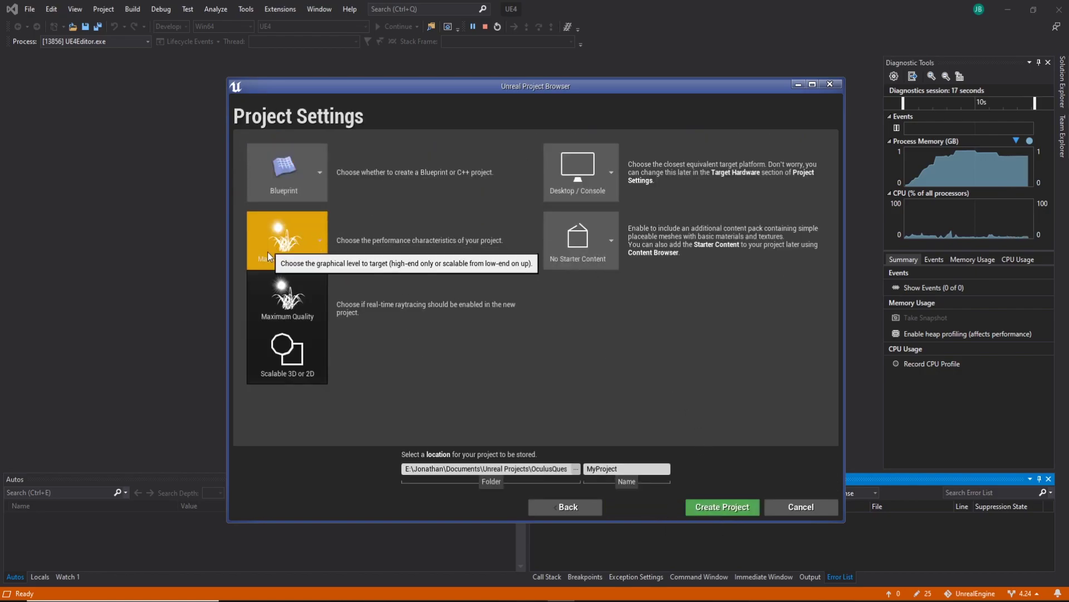
pyautogui.click(310, 352)
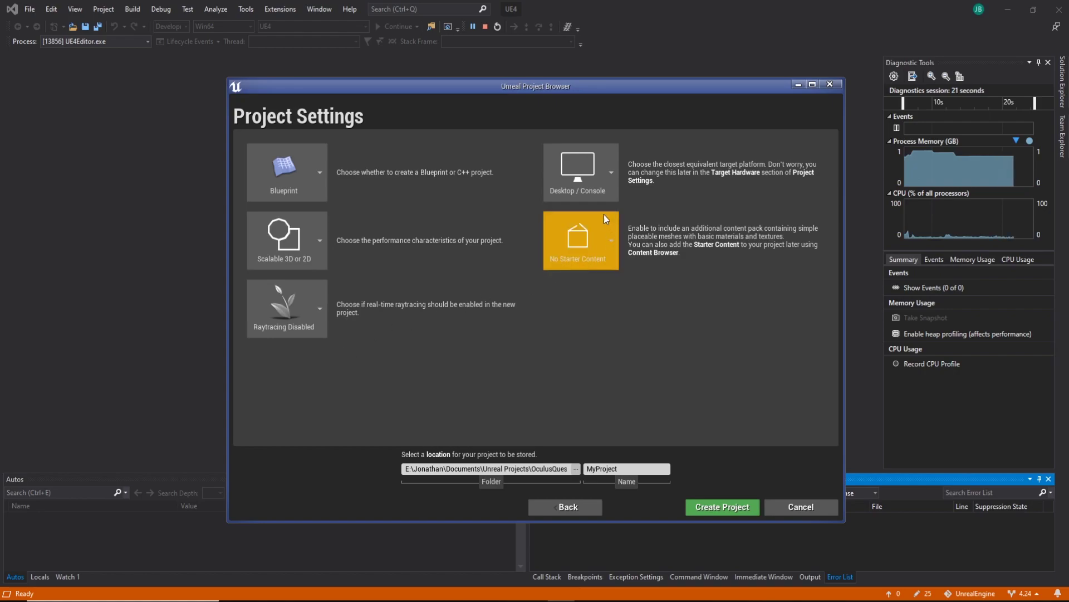
pyautogui.click(599, 198)
pyautogui.click(581, 286)
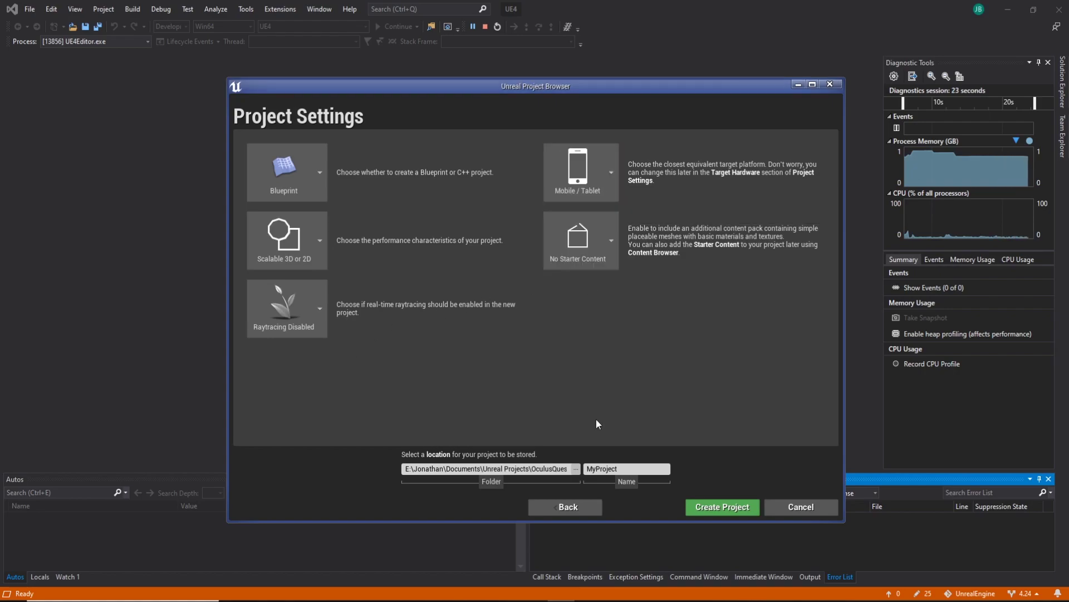
# Step: Create a folder named HandTrackingTut inside the OculusQuest folder and choose it as the project location
pyautogui.click(575, 468)
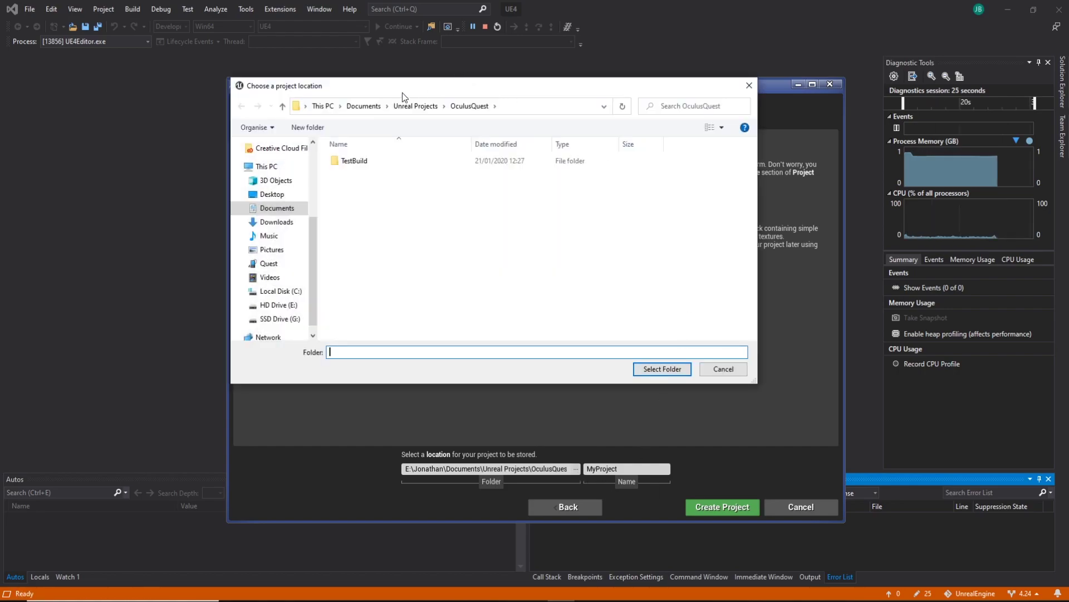
pyautogui.rightClick(346, 200)
pyautogui.moveTo(312, 332)
pyautogui.click(396, 333)
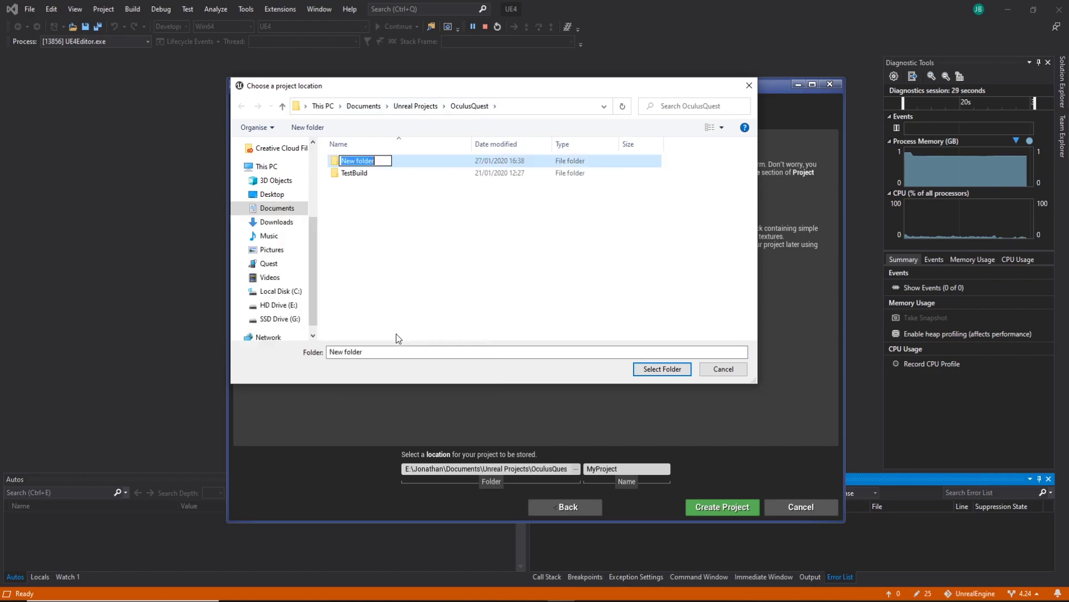
pyautogui.write('Hand')
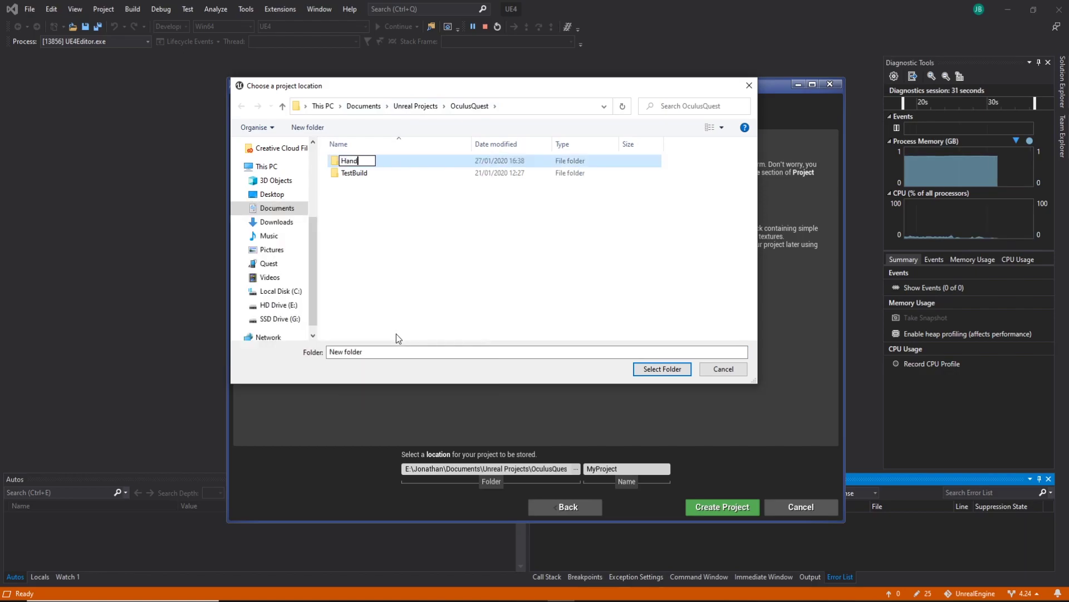
pyautogui.press('BackSpace')
pyautogui.write('dT')
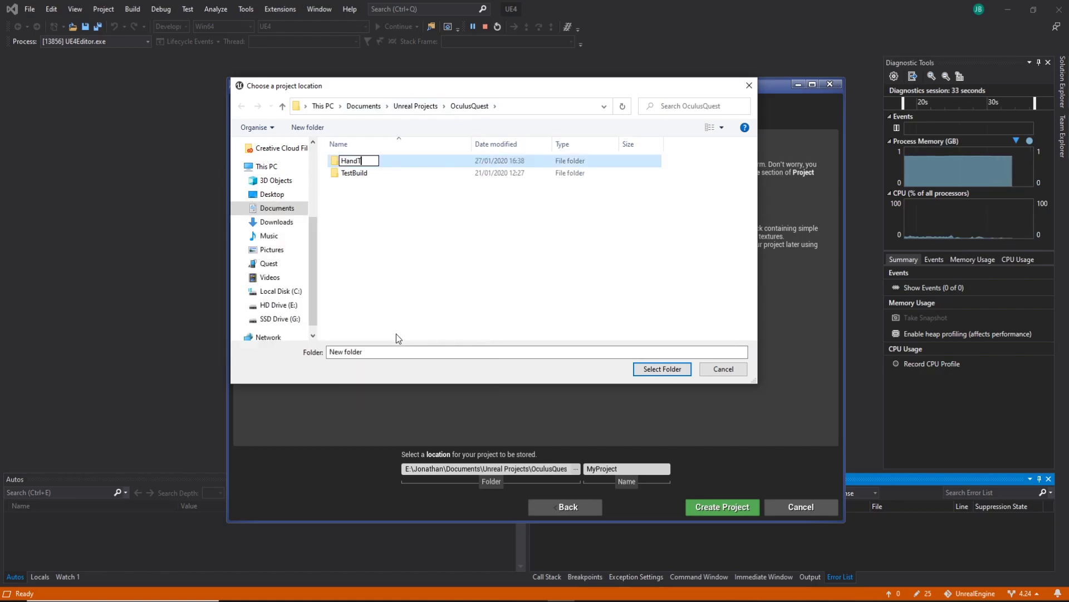
pyautogui.write('rackingTu')
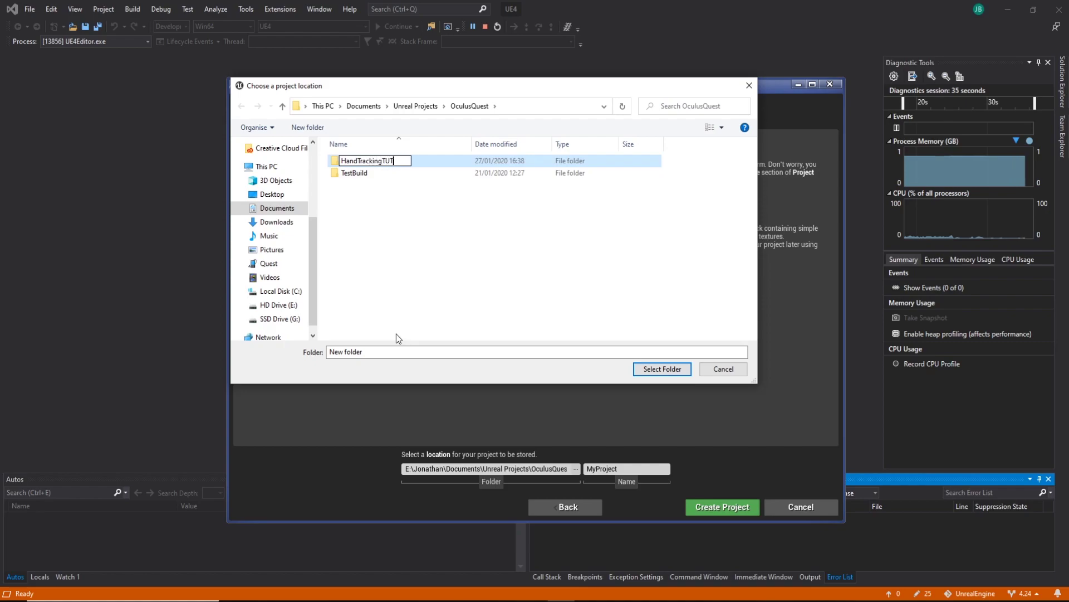
pyautogui.write('t')
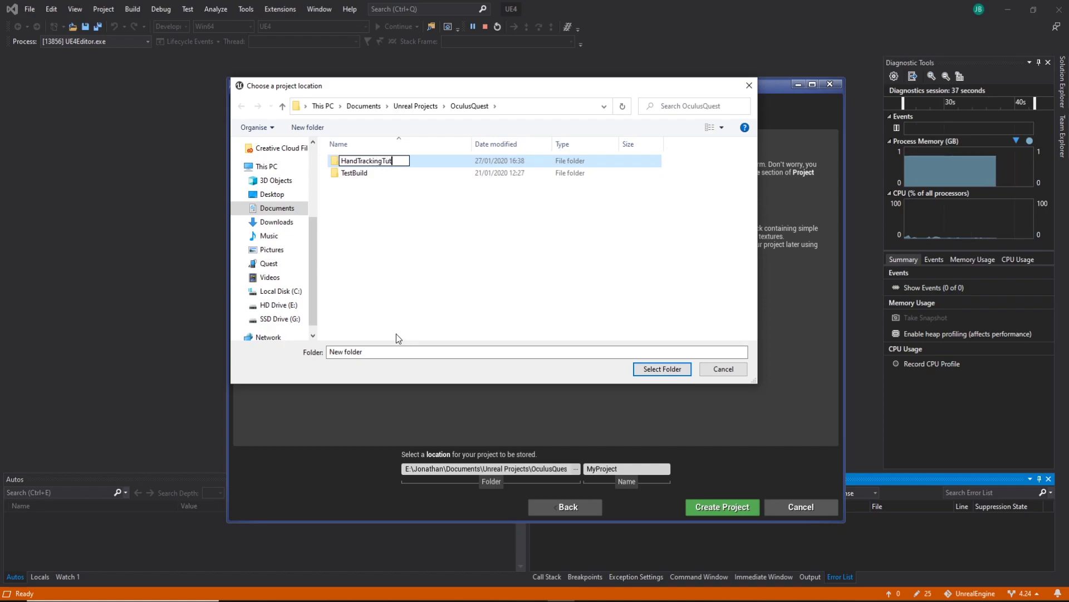
pyautogui.press('Return')
pyautogui.doubleClick(402, 163)
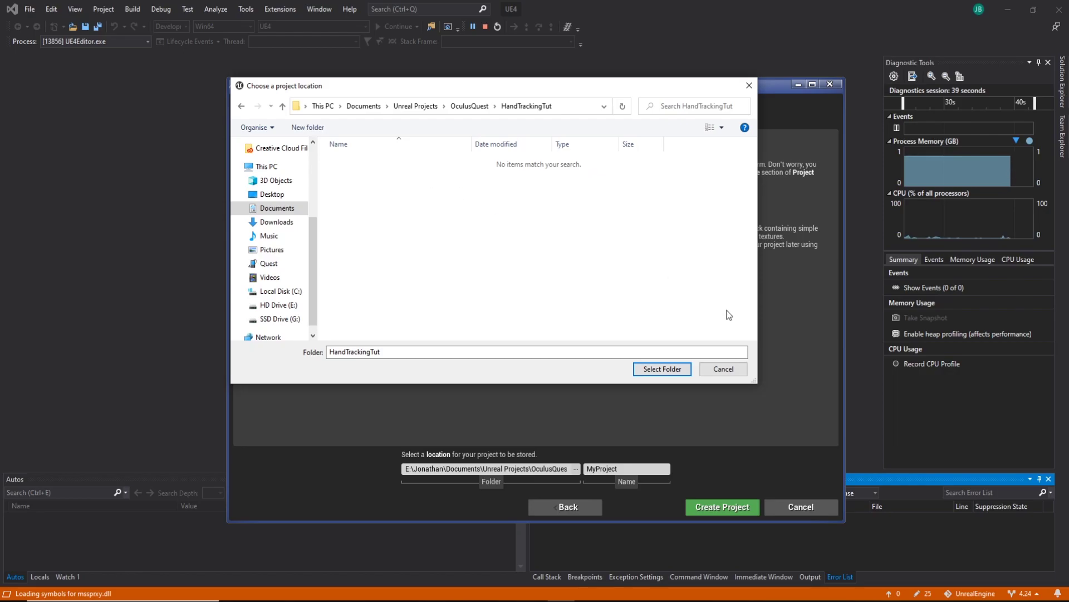
pyautogui.click(669, 370)
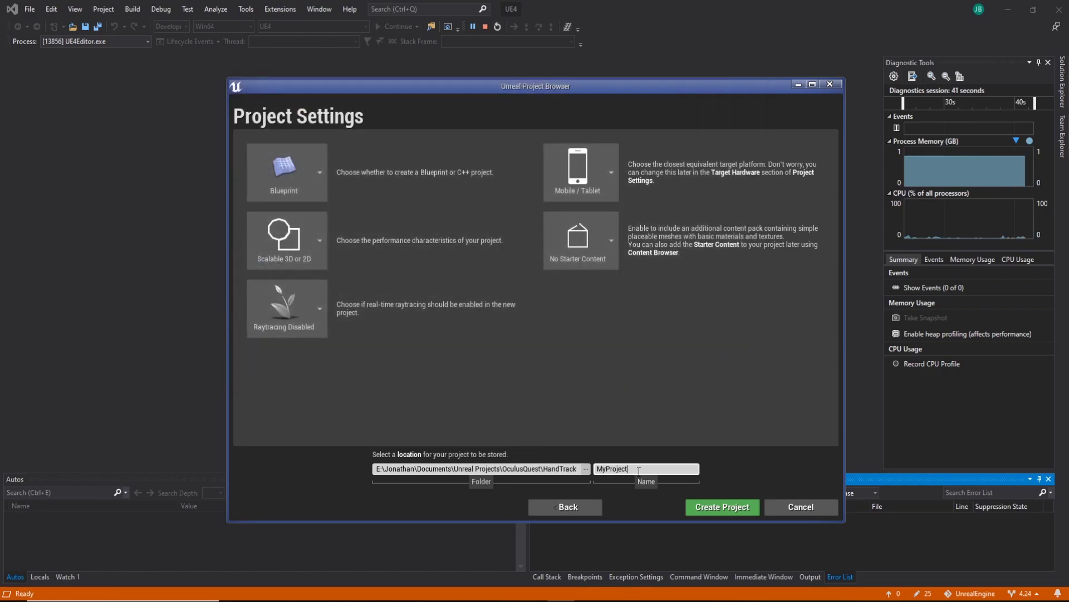
# Step: Name the project HandTracking and create it
pyautogui.doubleClick(639, 471)
pyautogui.write('HandTracking')
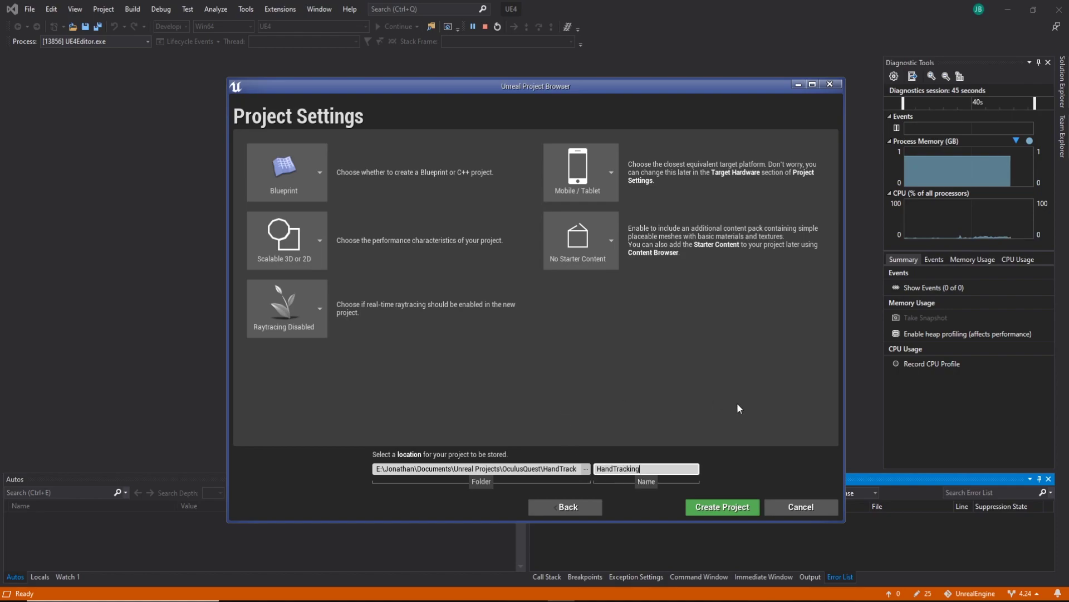
pyautogui.click(727, 506)
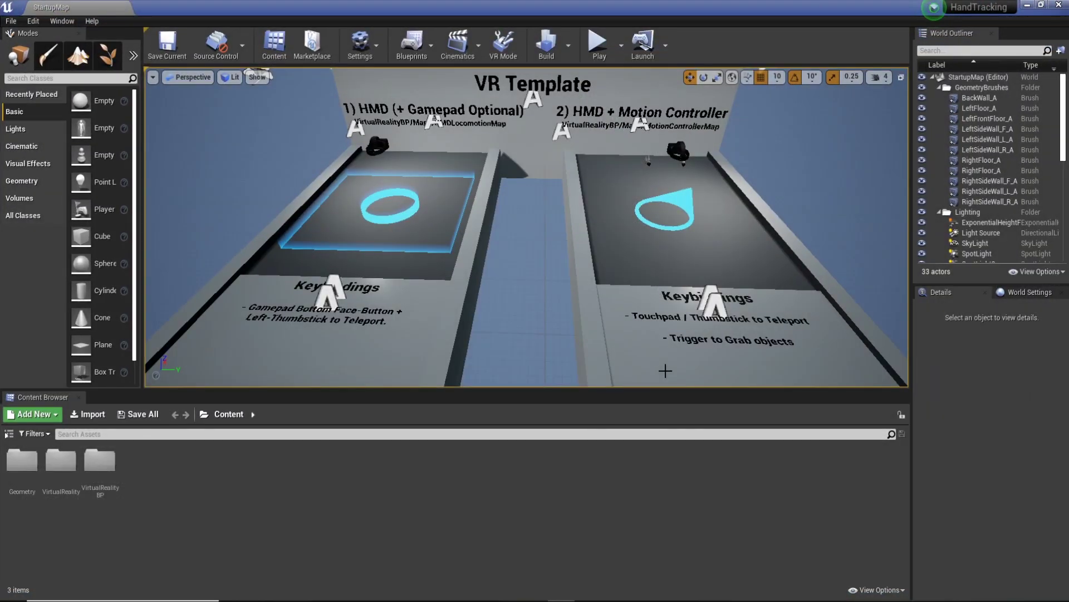
# Step: Search the plugins for Hands, enable the QuestHands plugin and restart the editor to load it
pyautogui.scroll(-6, 684, 230)
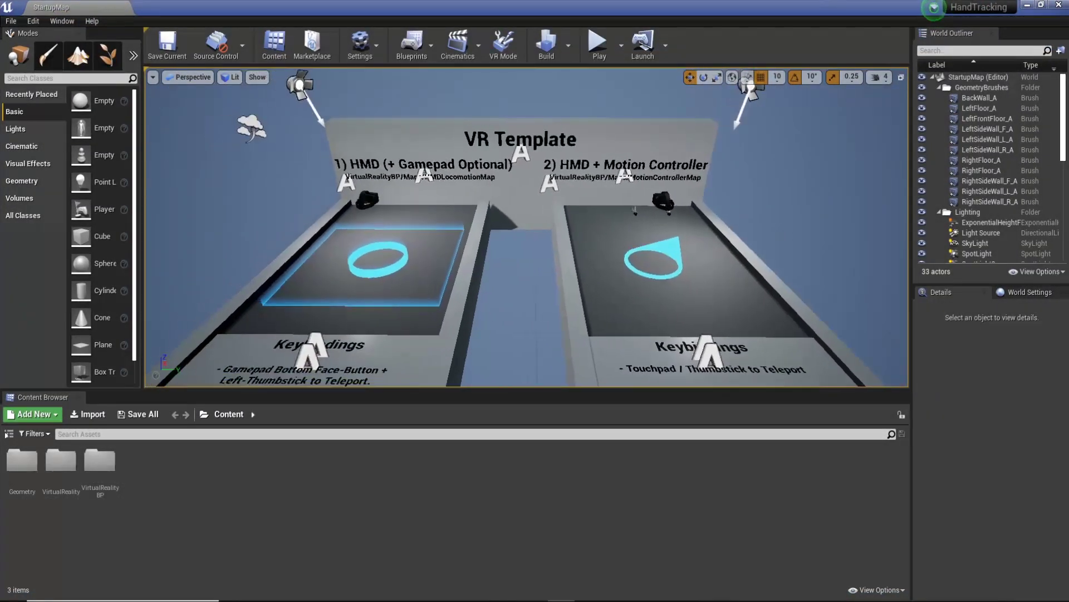
pyautogui.click(34, 21)
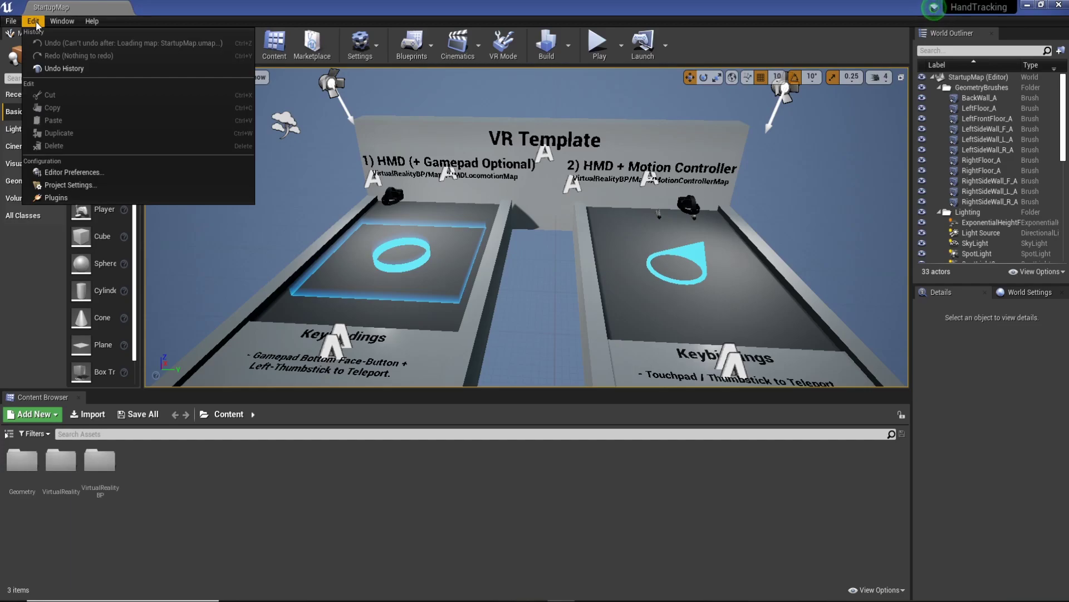
pyautogui.click(63, 197)
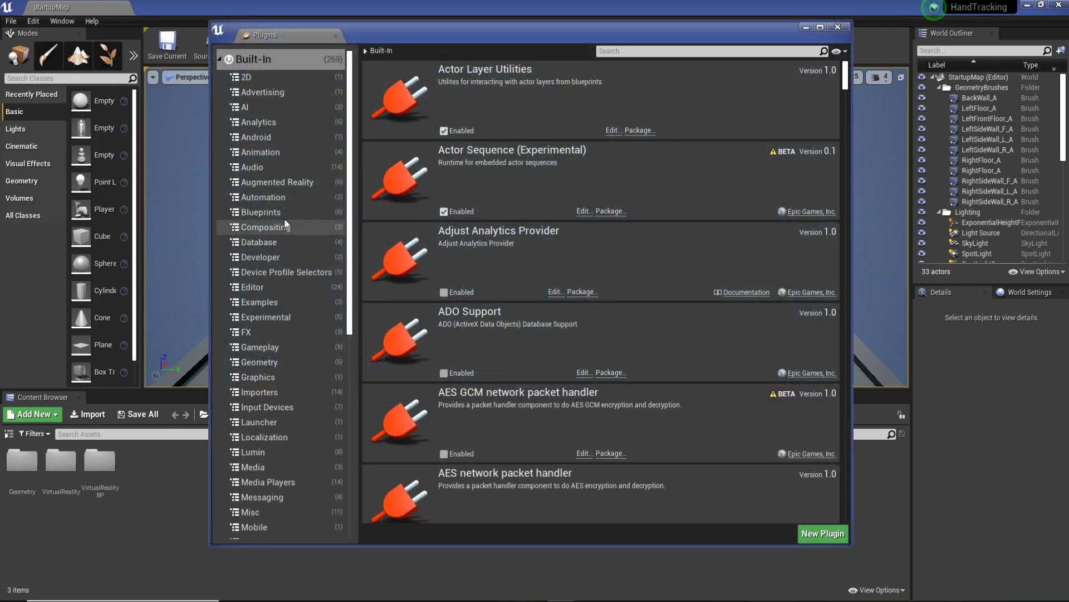
pyautogui.click(266, 60)
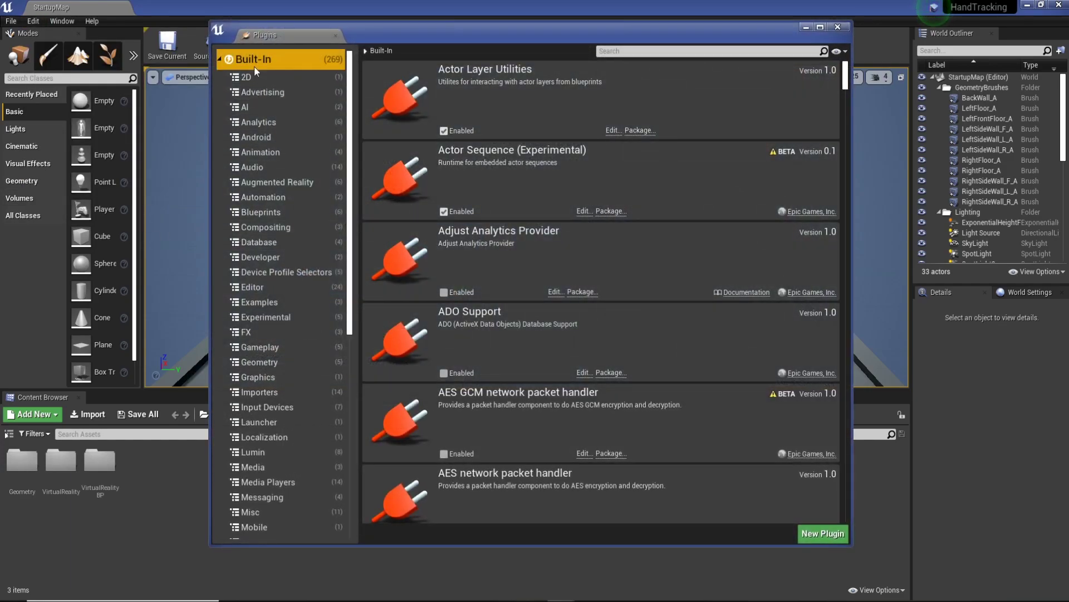
pyautogui.click(648, 50)
pyautogui.write('Hand')
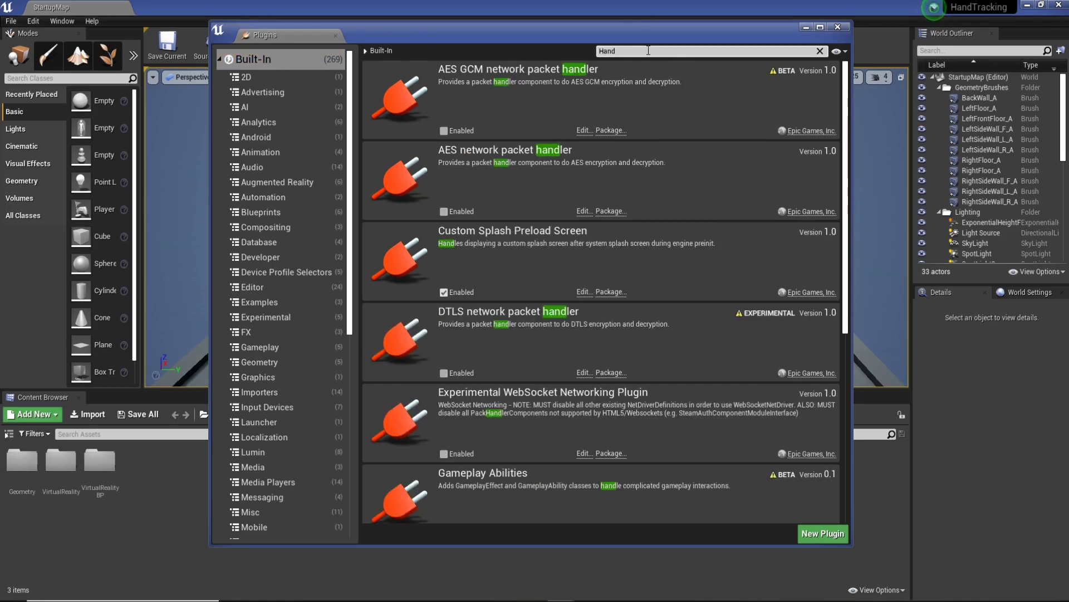
pyautogui.write('s')
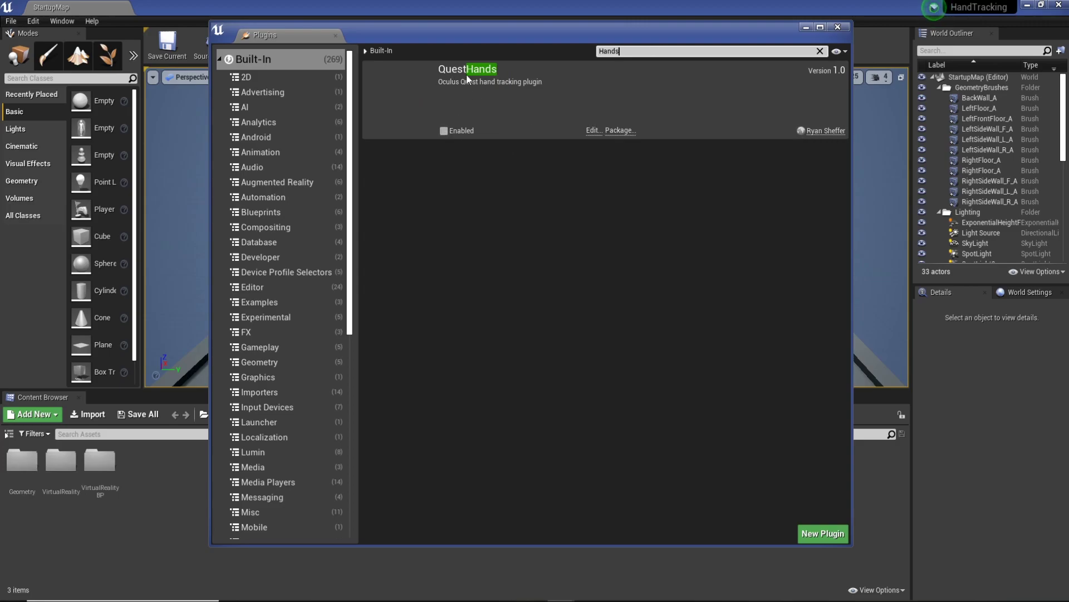
pyautogui.click(445, 130)
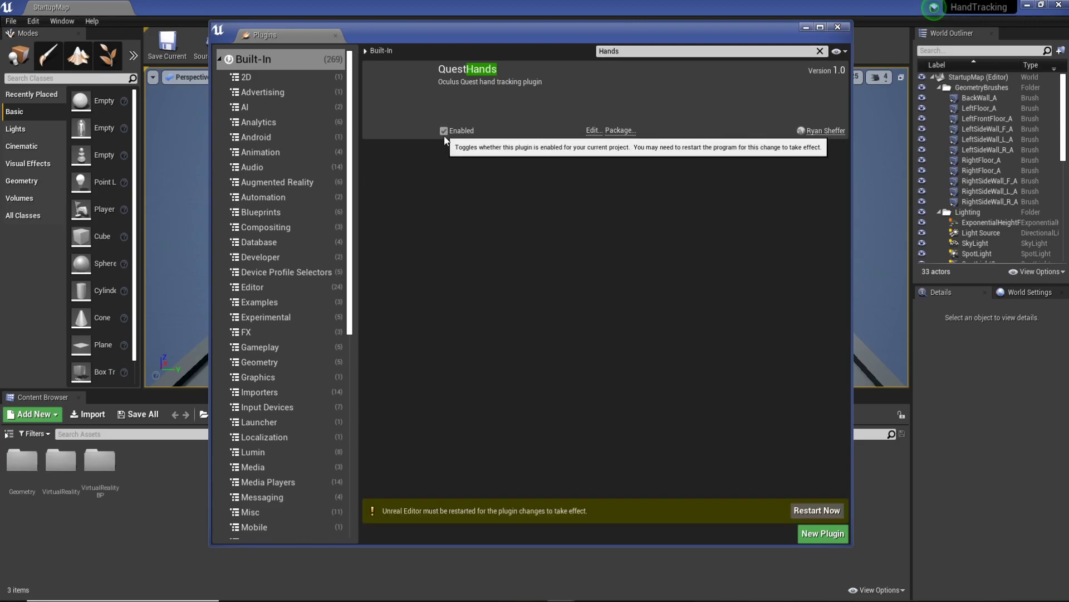
pyautogui.click(817, 510)
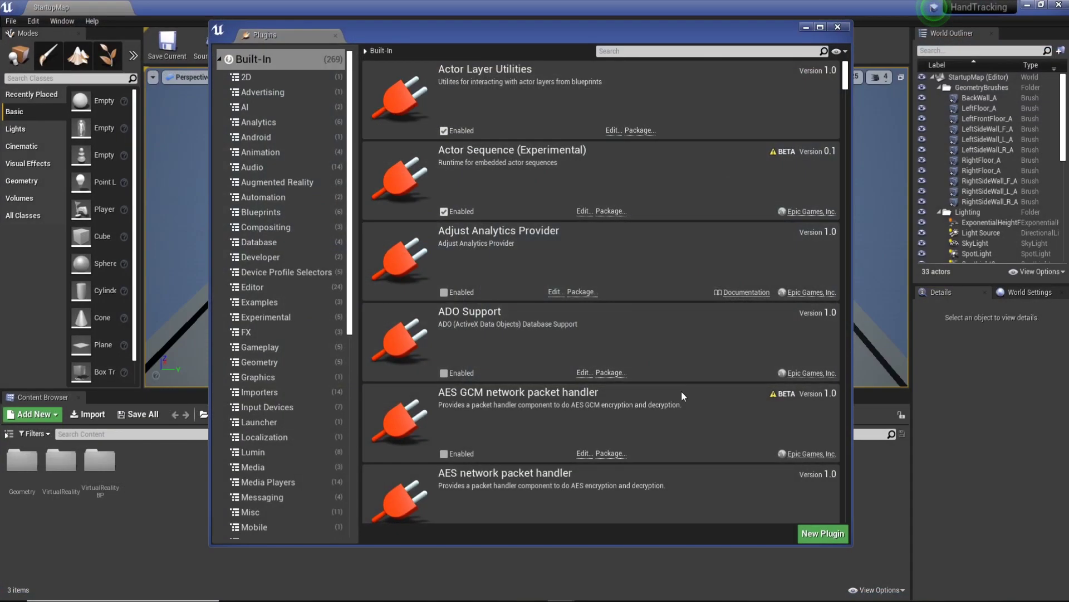
pyautogui.click(837, 27)
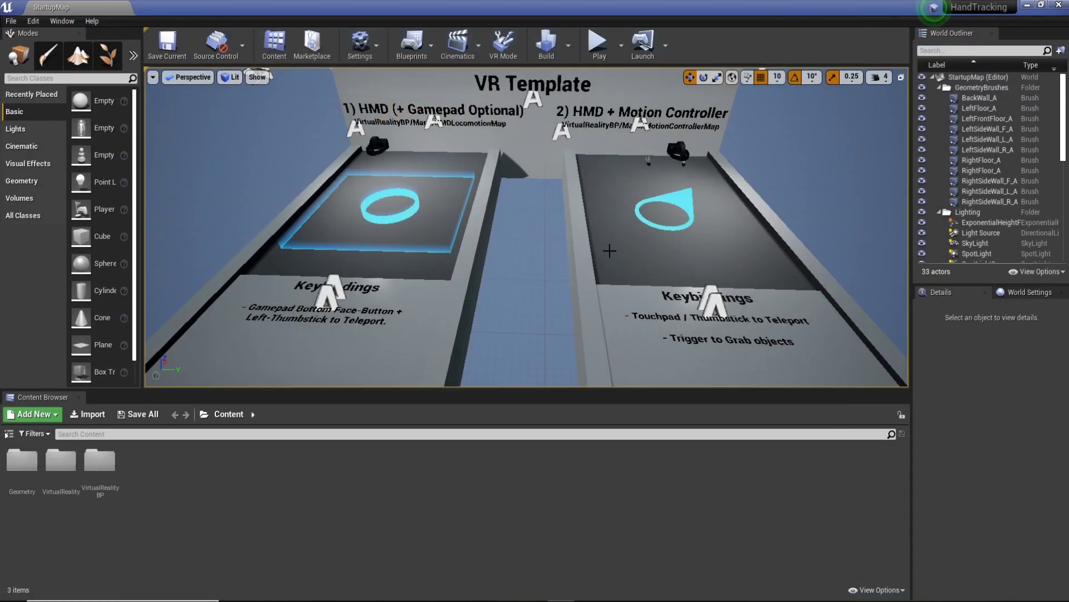
# Step: Set both the Editor Startup Map and the Game Default Map to QuestHandsTests in the project's Maps & Modes settings
pyautogui.moveTo(518, 339); pyautogui.dragTo(518, 368)
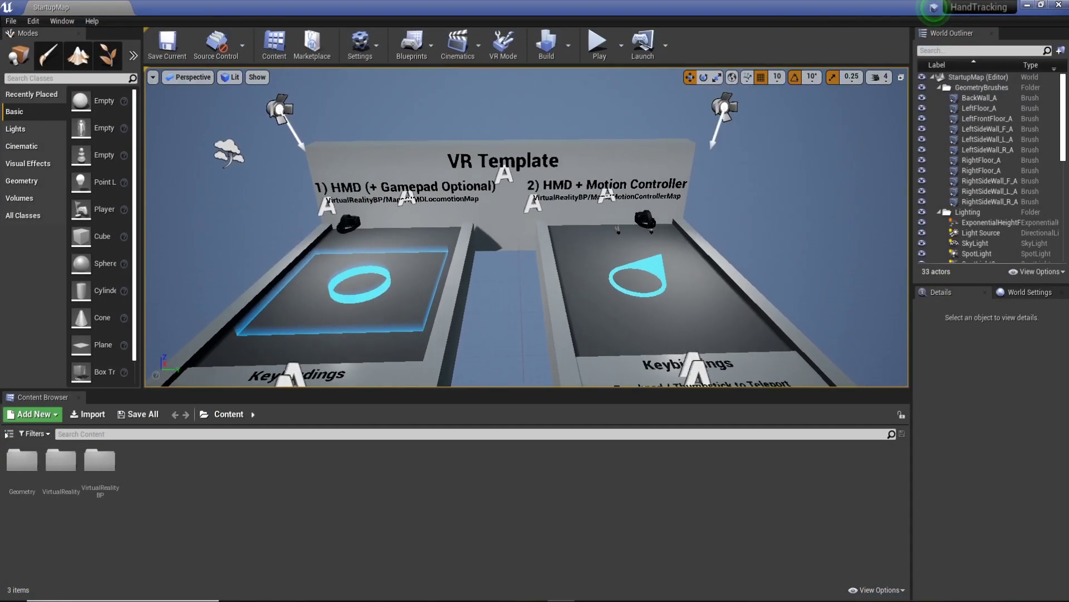
pyautogui.click(100, 467)
pyautogui.click(34, 19)
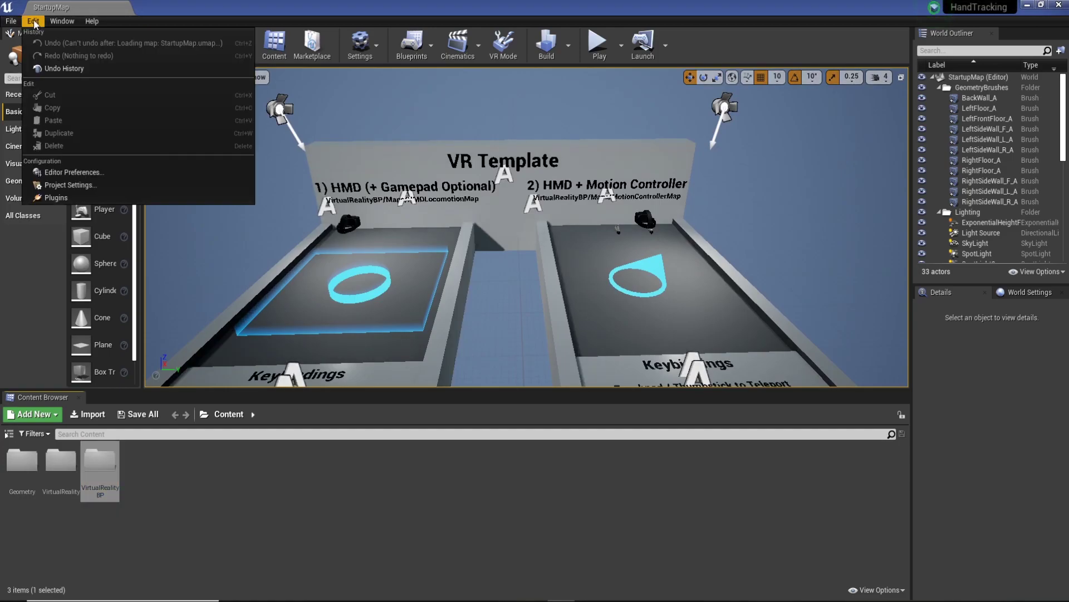
pyautogui.click(70, 186)
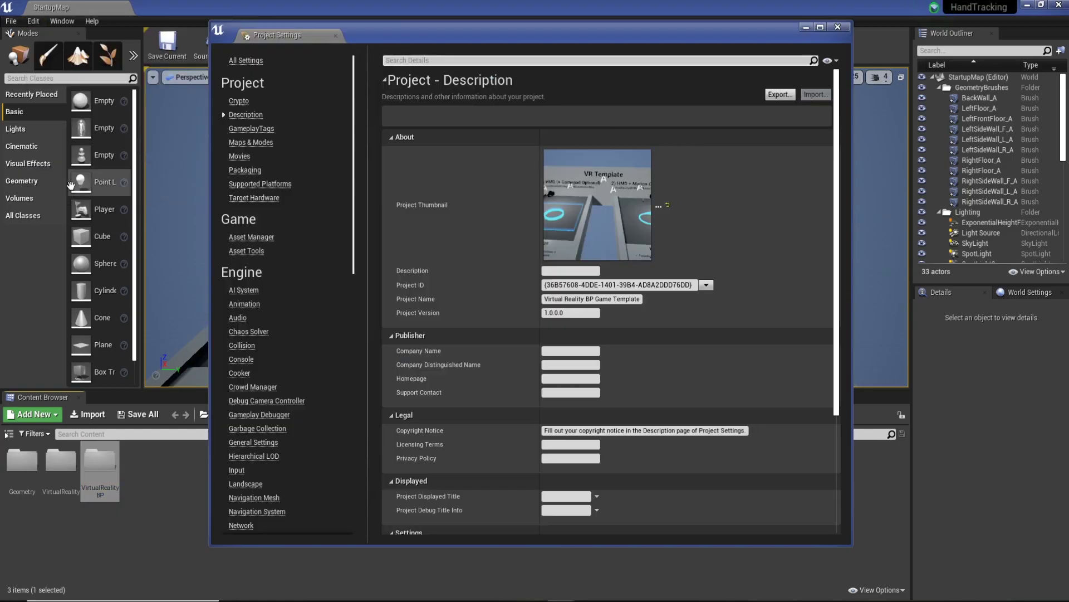
pyautogui.click(266, 145)
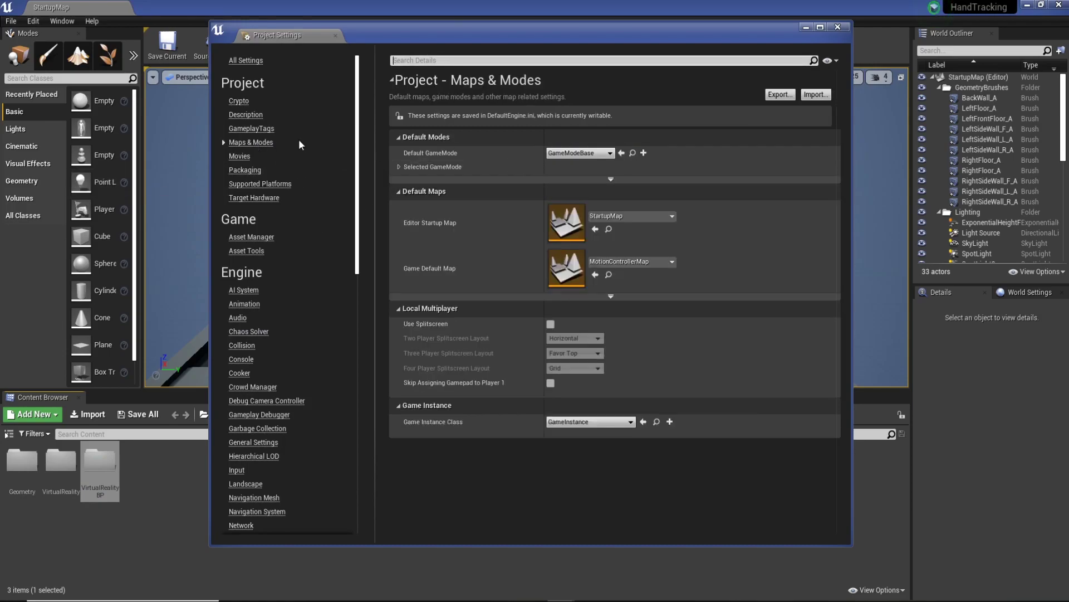
pyautogui.click(632, 216)
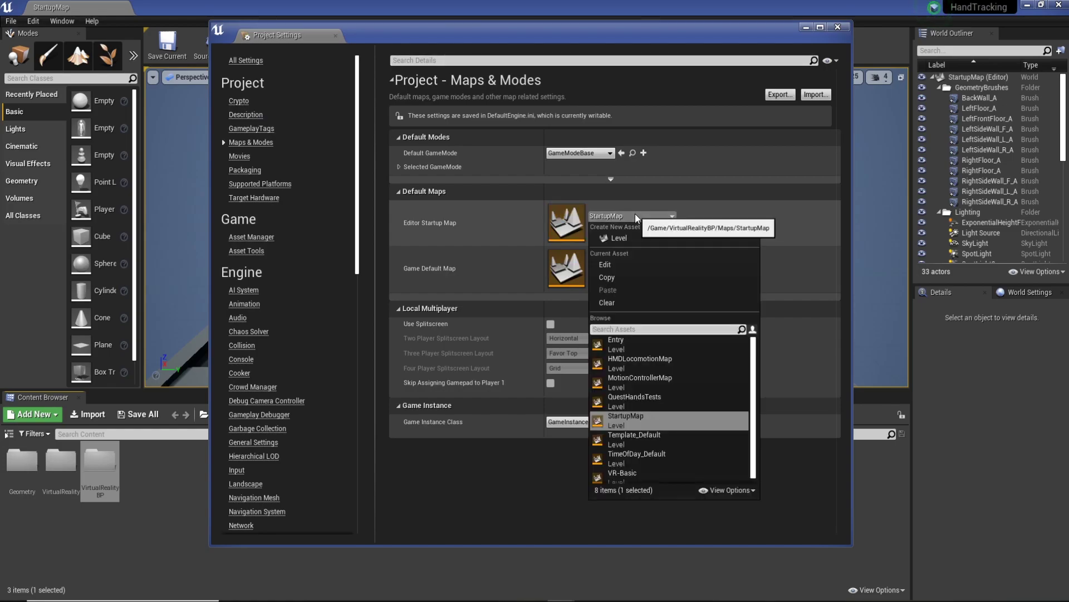
pyautogui.click(655, 402)
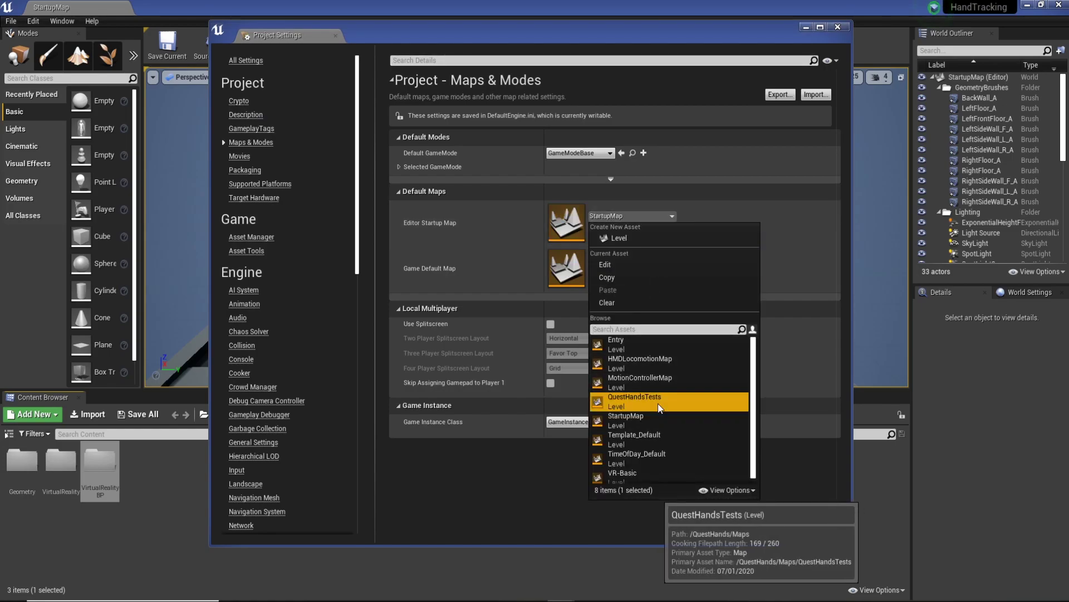
pyautogui.click(640, 263)
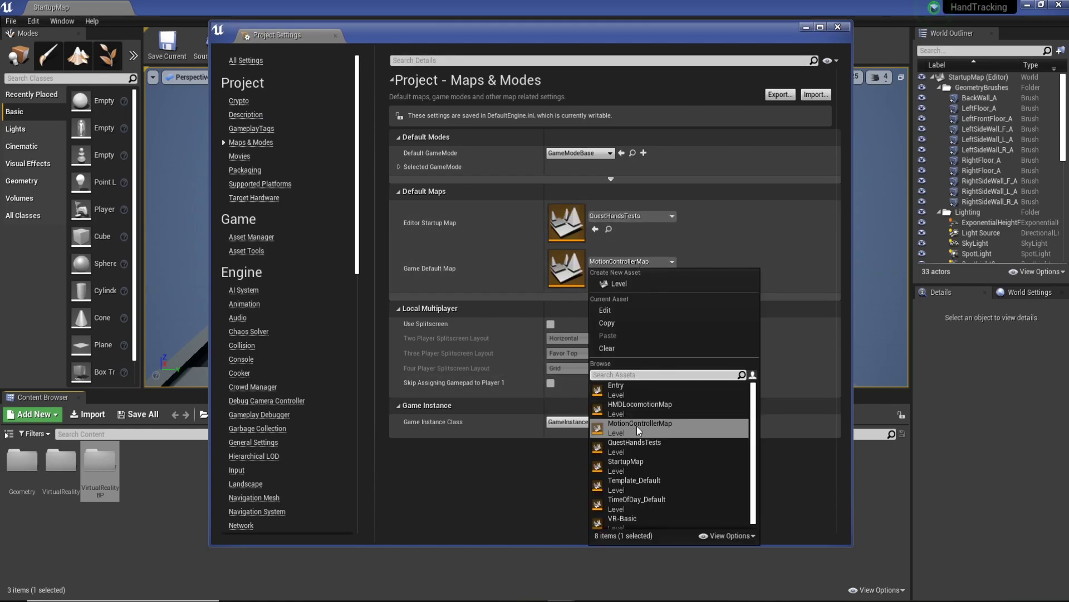
pyautogui.click(649, 456)
pyautogui.moveTo(654, 27); pyautogui.dragTo(591, 14)
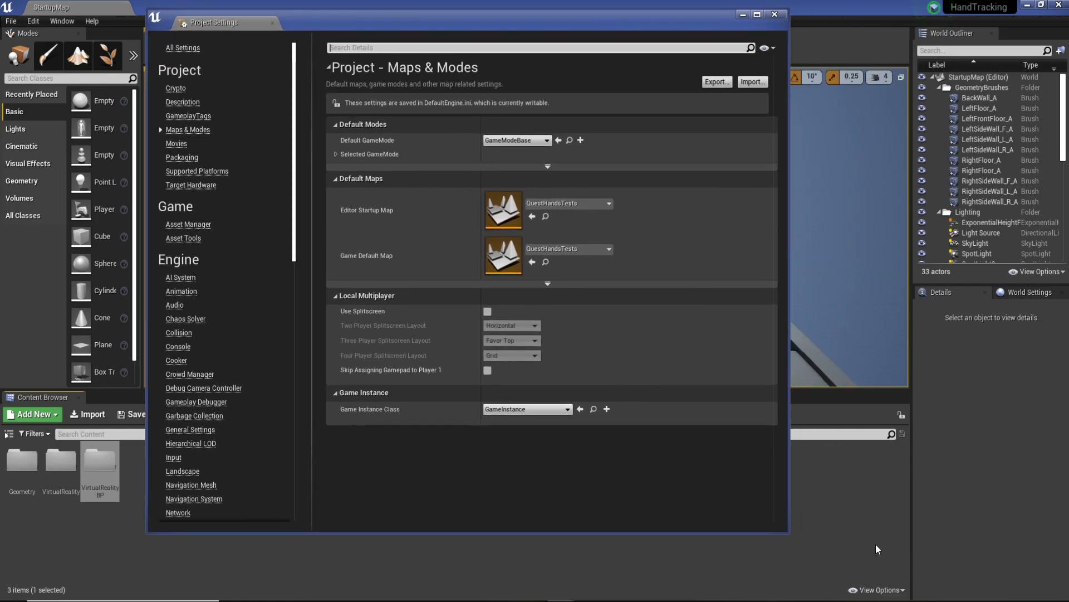
# Step: Make sure plugin content is shown in the Content Browser, display its sources tree and open the QuestHands Content folder
pyautogui.moveTo(748, 534); pyautogui.dragTo(748, 253)
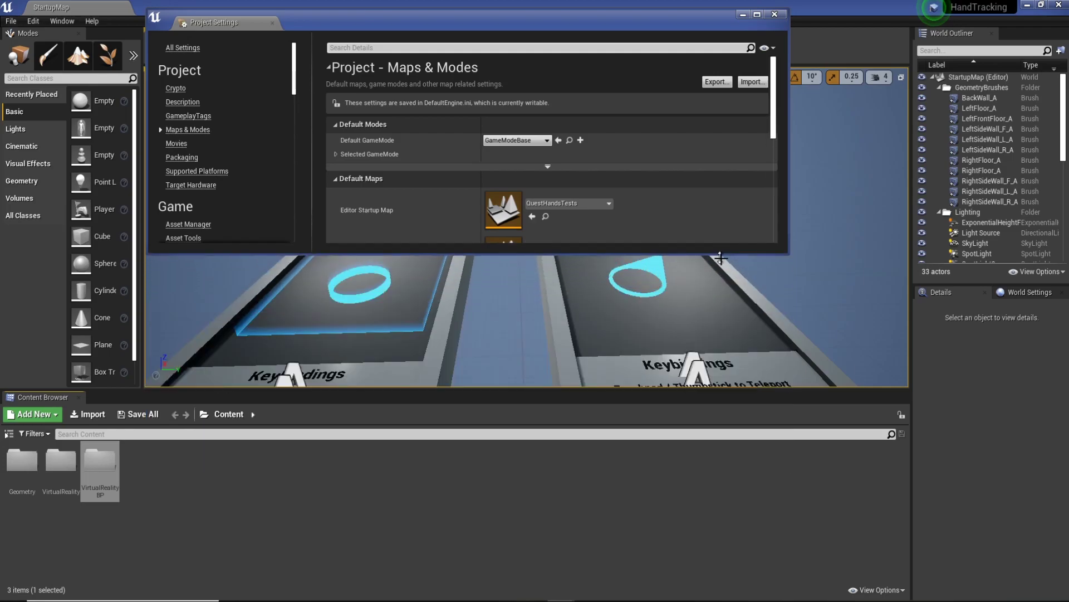
pyautogui.click(877, 589)
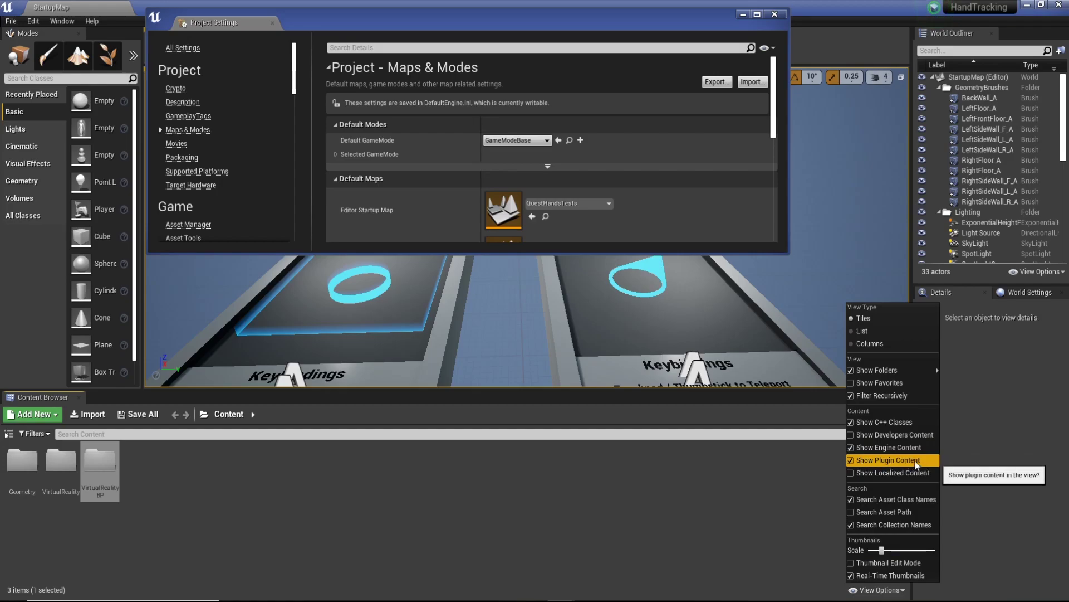
pyautogui.click(8, 433)
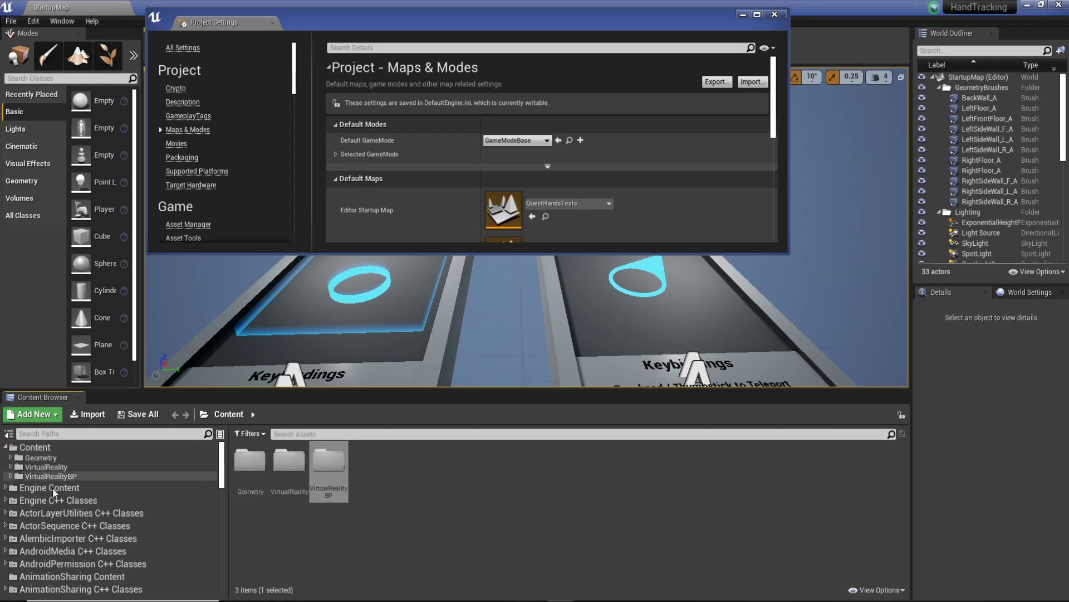
pyautogui.scroll(-10, 165, 525)
pyautogui.scroll(-10, 160, 534)
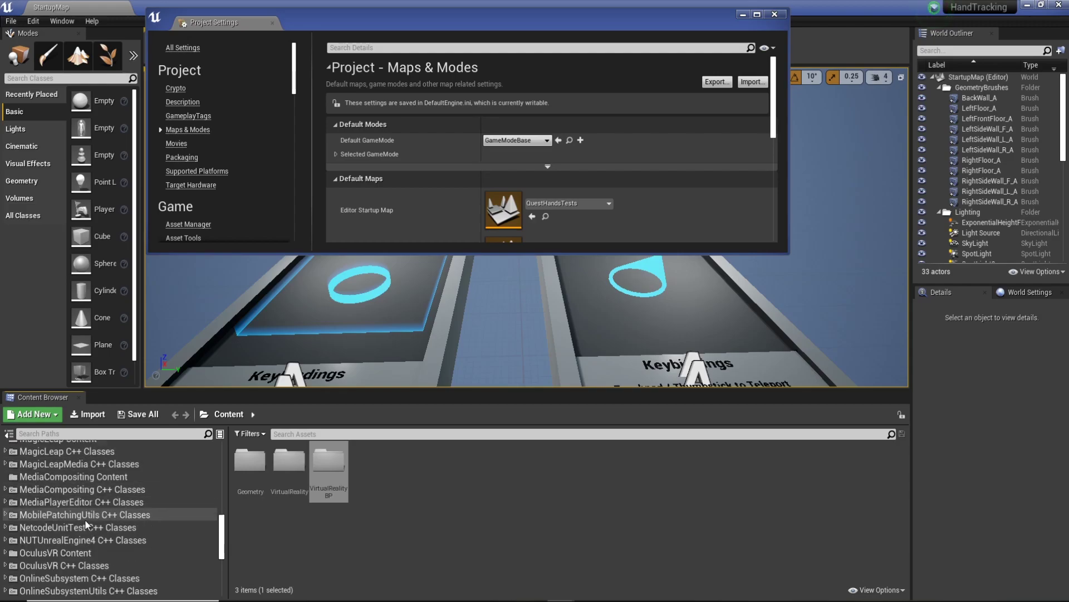
pyautogui.scroll(-3, 78, 521)
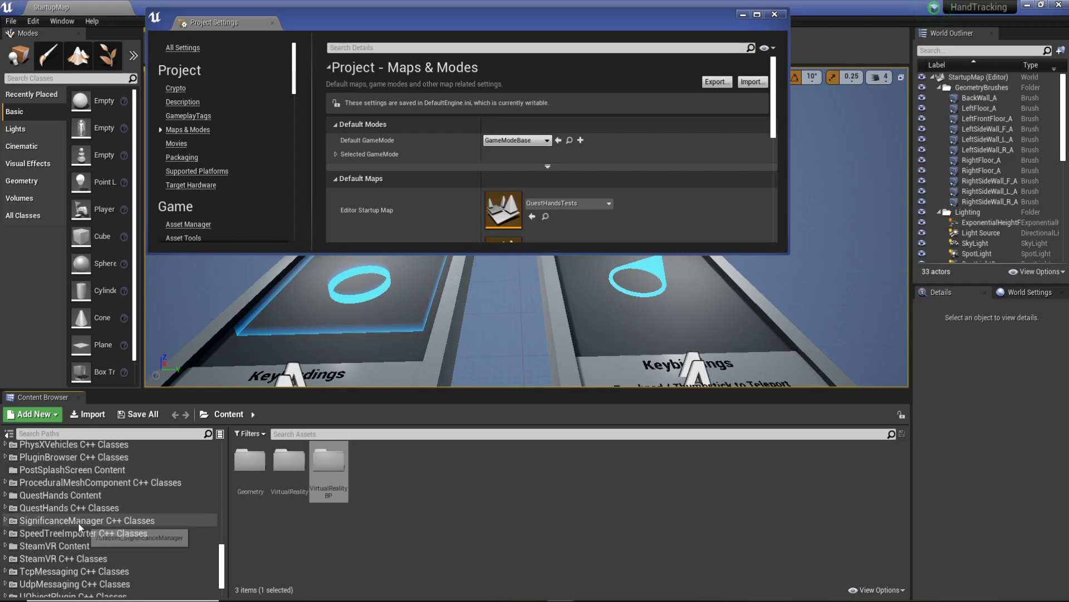
pyautogui.click(66, 494)
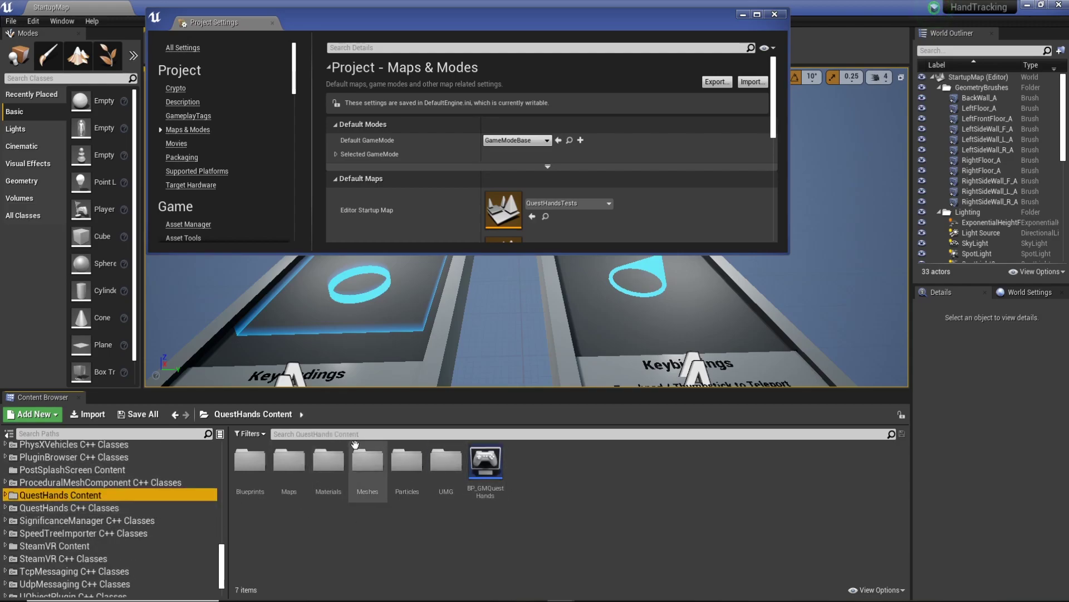
# Step: Open the QuestHandsTests map from the Maps folder of the QuestHands content
pyautogui.moveTo(496, 254); pyautogui.dragTo(549, 521)
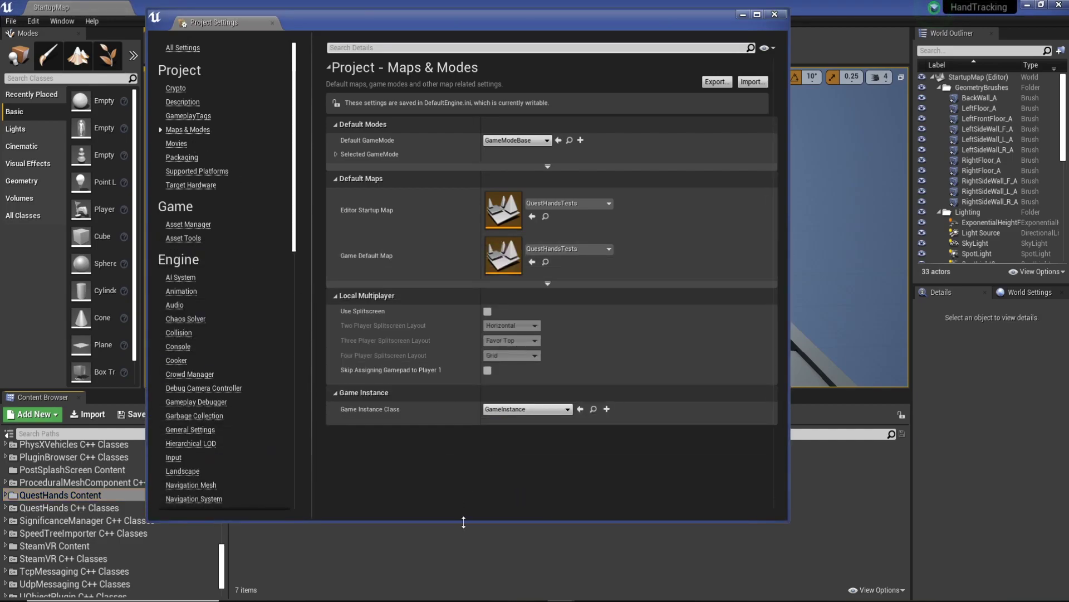
pyautogui.moveTo(463, 521); pyautogui.dragTo(465, 352)
pyautogui.doubleClick(297, 465)
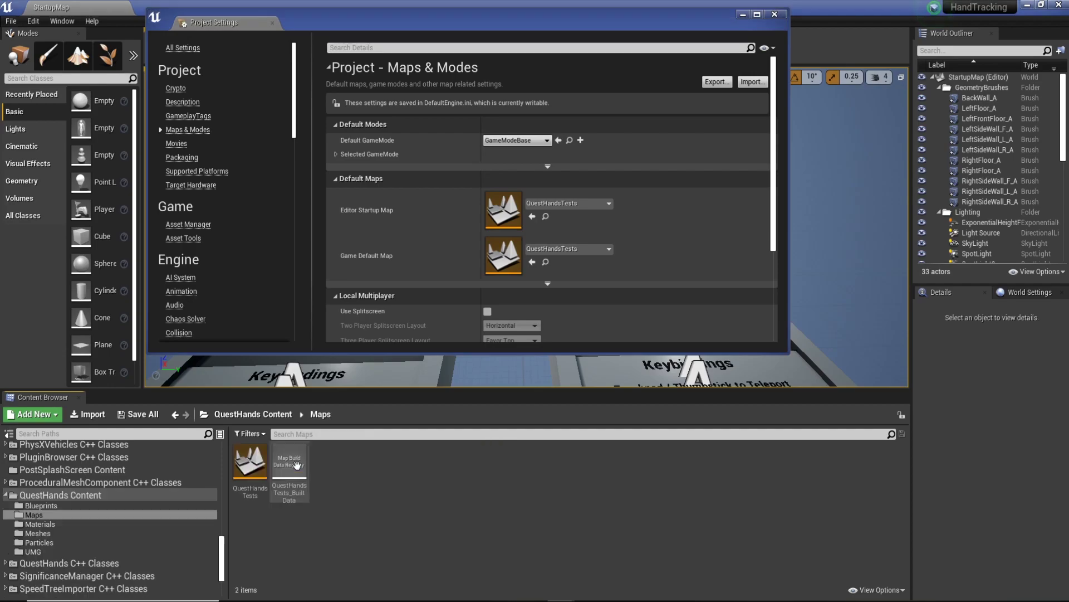
pyautogui.doubleClick(250, 462)
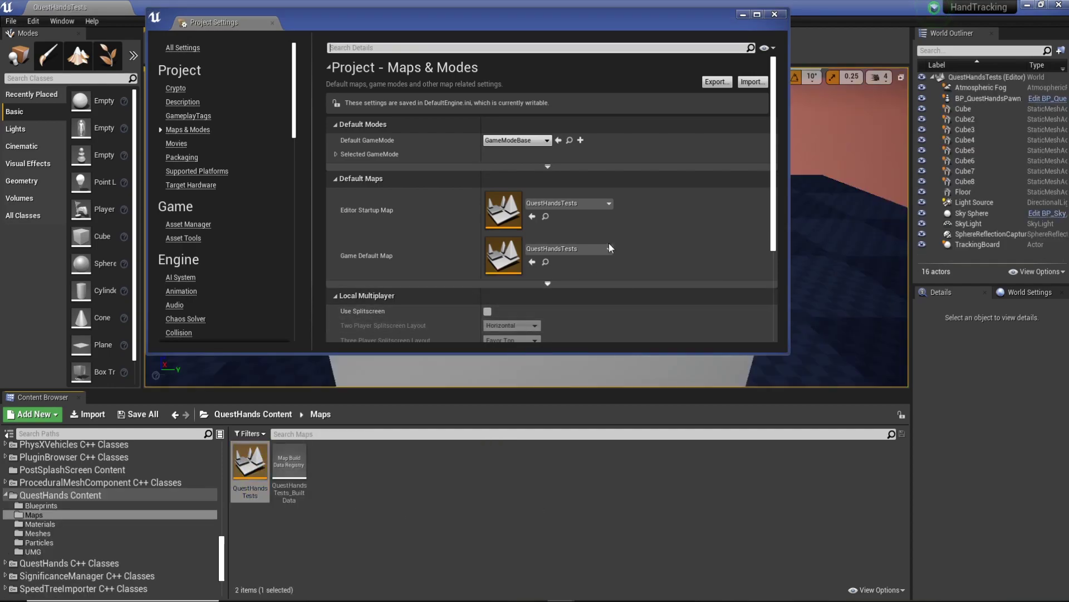
# Step: Maximize the Project Settings window and limit the project's supported platforms to Android and Windows
pyautogui.moveTo(540, 15); pyautogui.dragTo(584, 344)
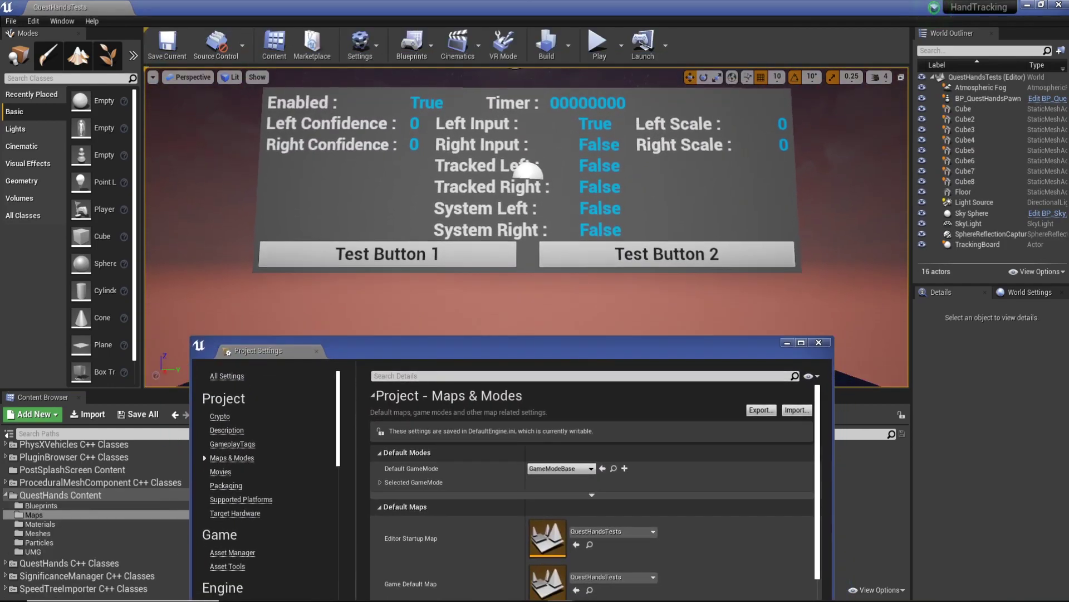
pyautogui.doubleClick(622, 351)
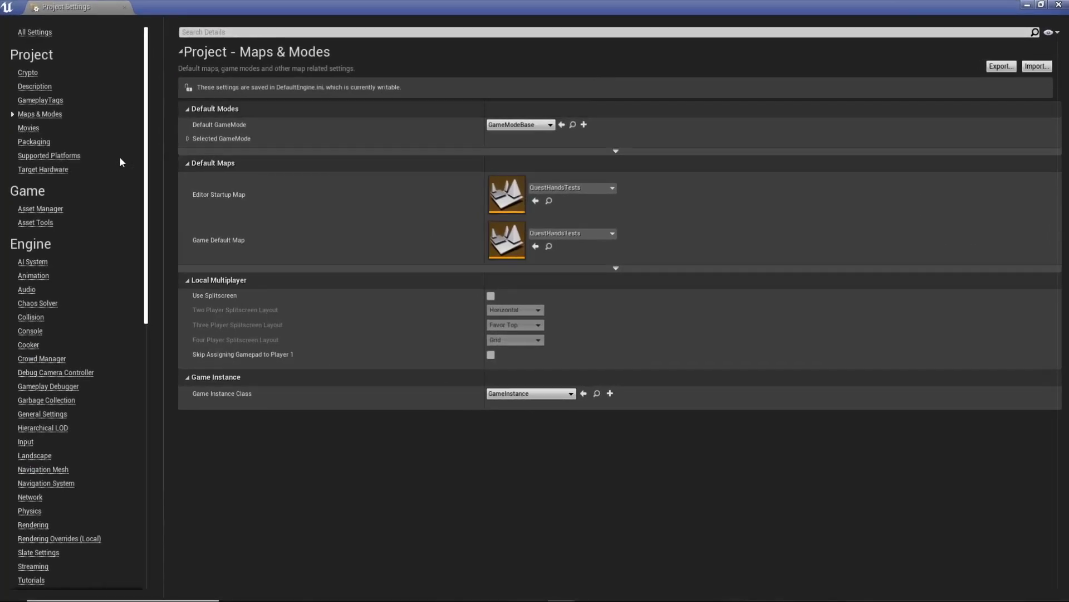
pyautogui.click(54, 169)
pyautogui.click(50, 156)
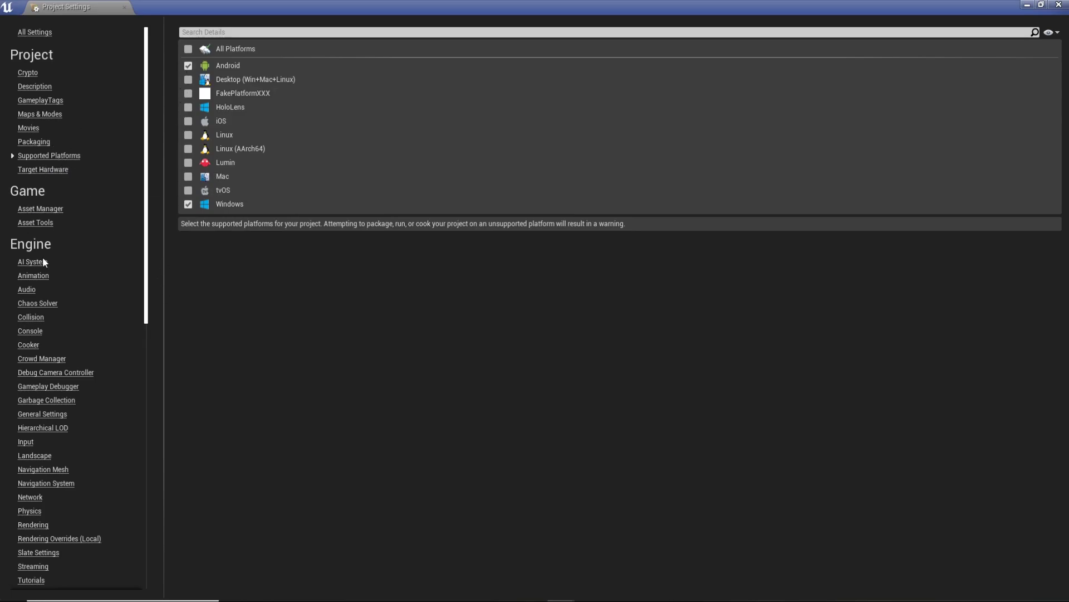
# Step: Configure the project for the Android platform in its Android APK packaging settings
pyautogui.scroll(-5, 72, 340)
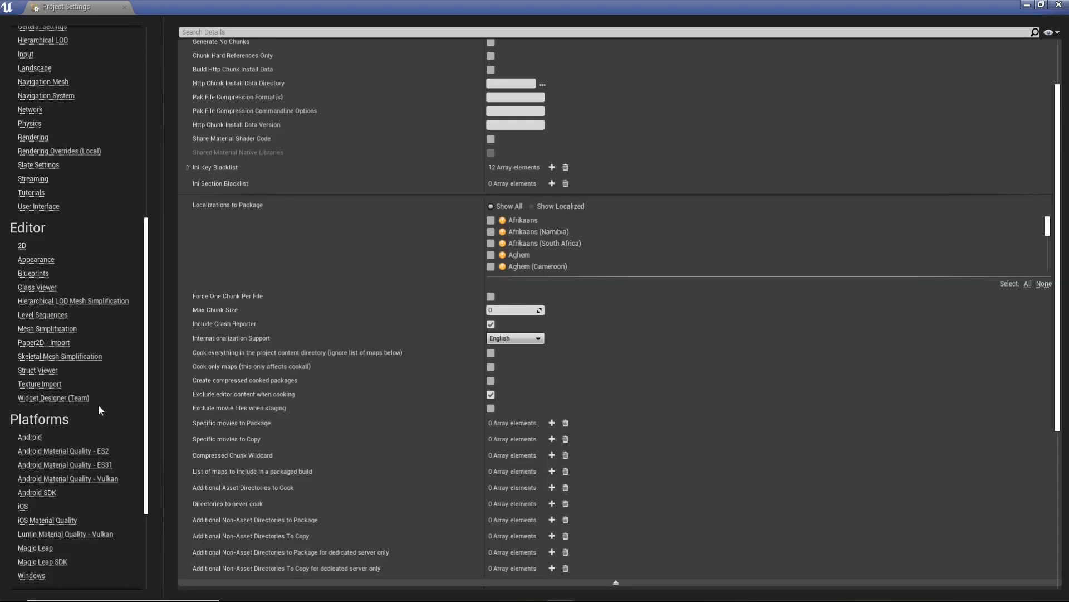
pyautogui.scroll(13, 106, 312)
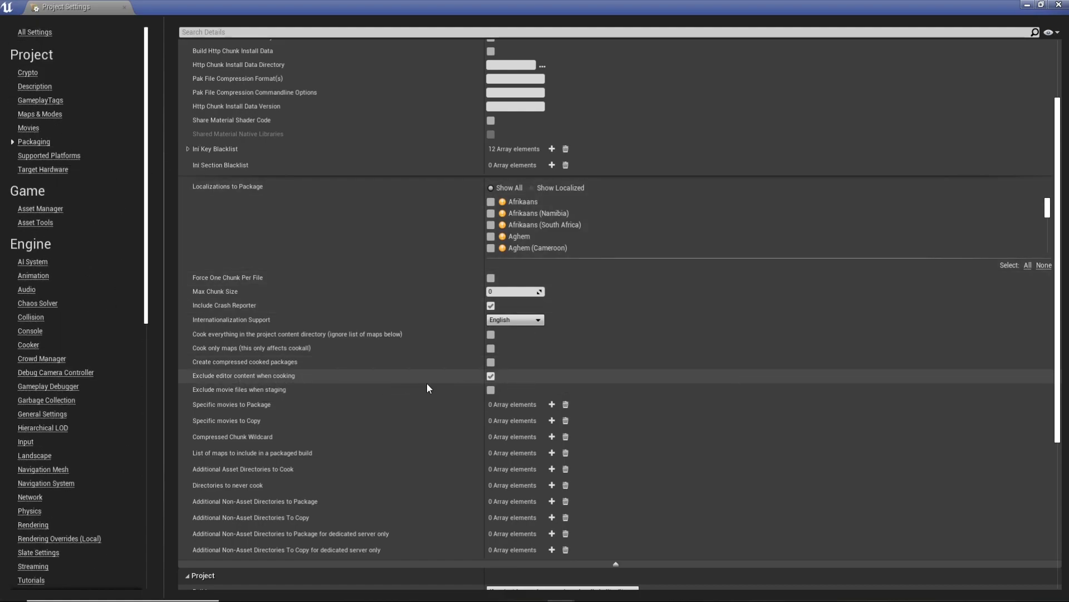
pyautogui.scroll(-11, 99, 343)
pyautogui.scroll(-5, 98, 355)
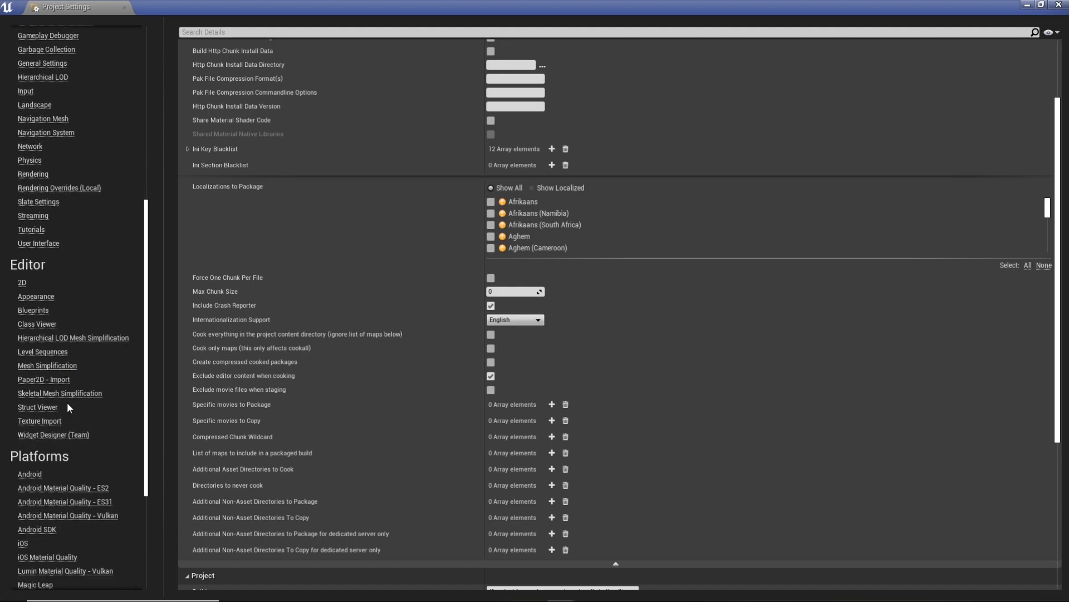
pyautogui.click(29, 402)
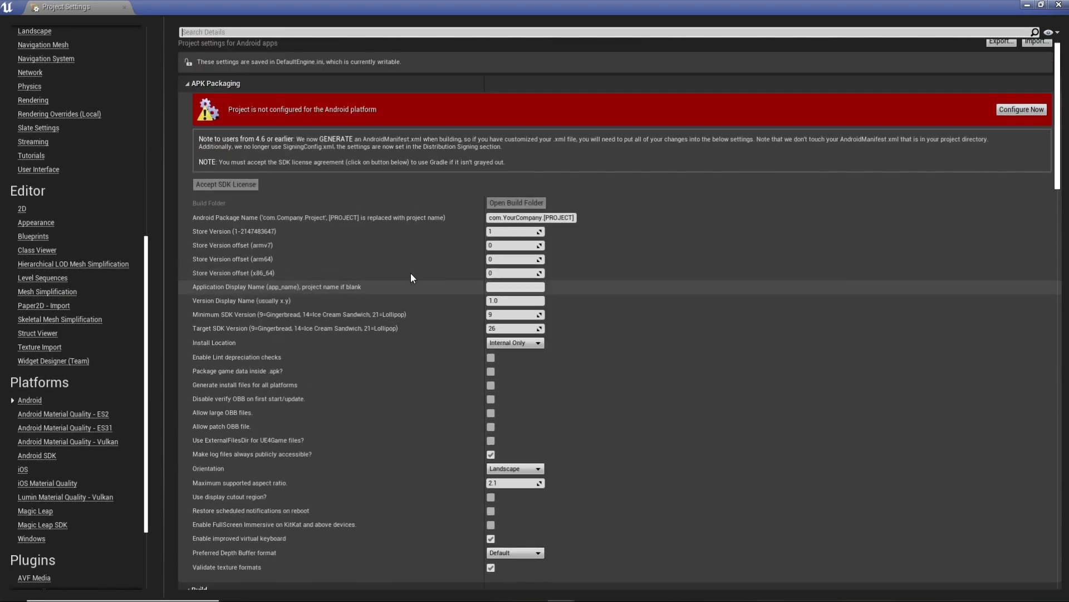
pyautogui.click(1040, 111)
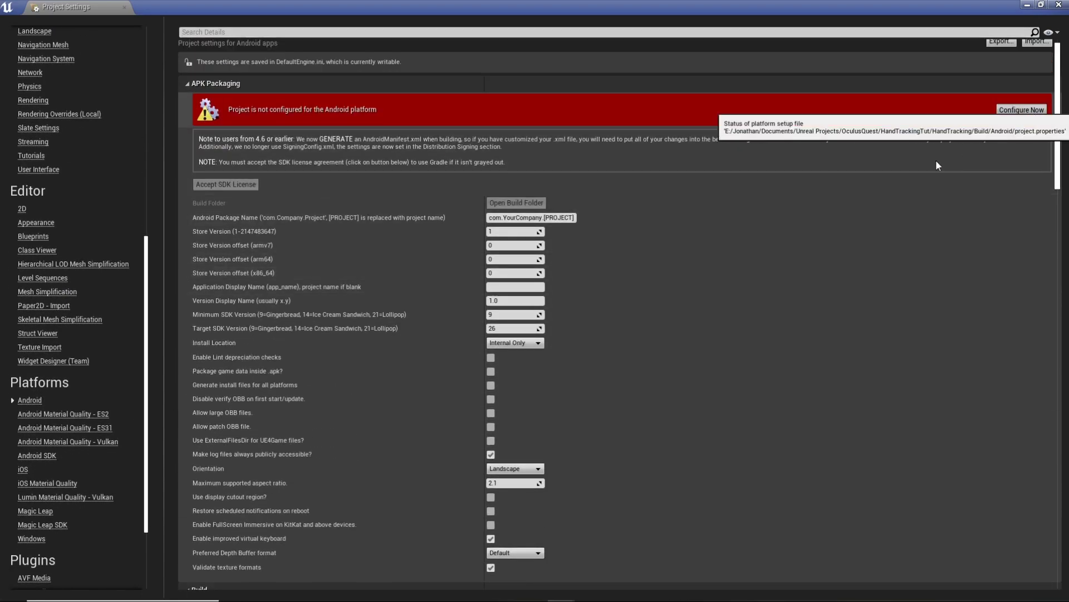
# Step: Set both the Minimum and Target SDK Version to 25 and enable packaging game data inside the .apk
pyautogui.click(513, 315)
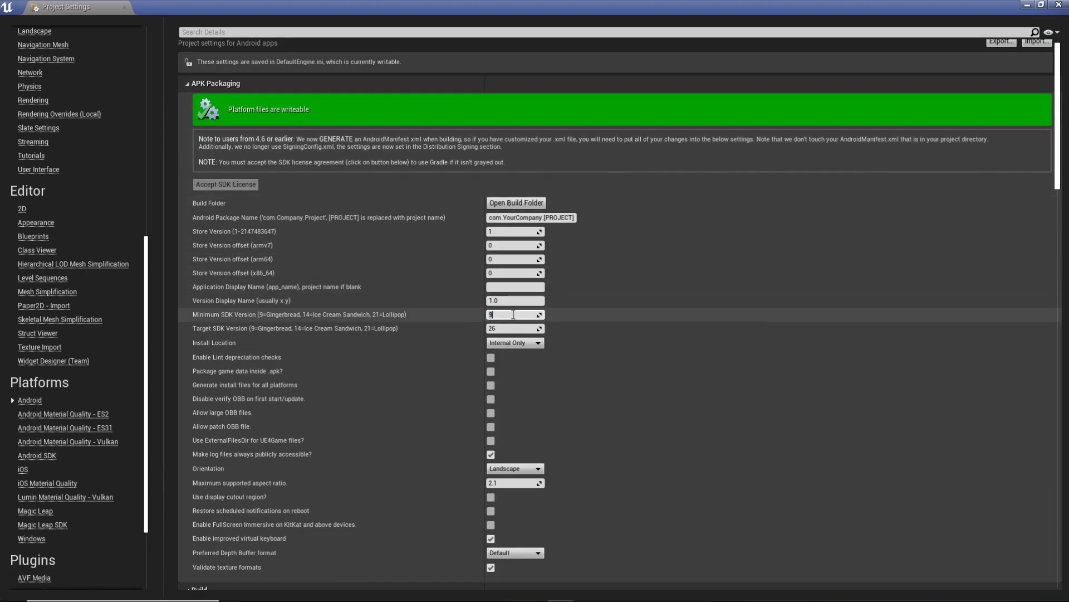
pyautogui.click(509, 329)
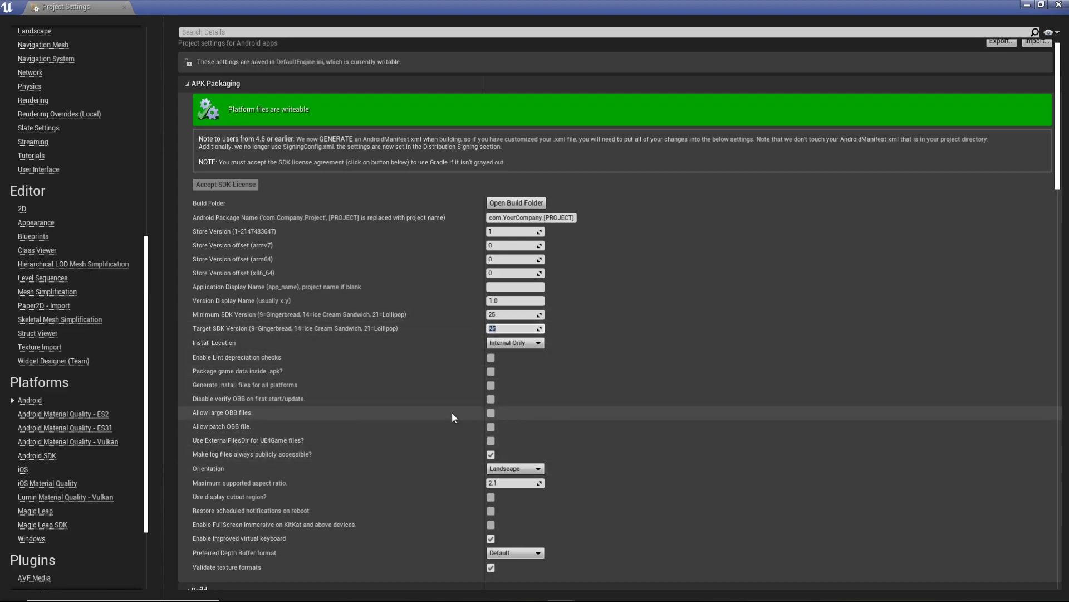
pyautogui.click(491, 371)
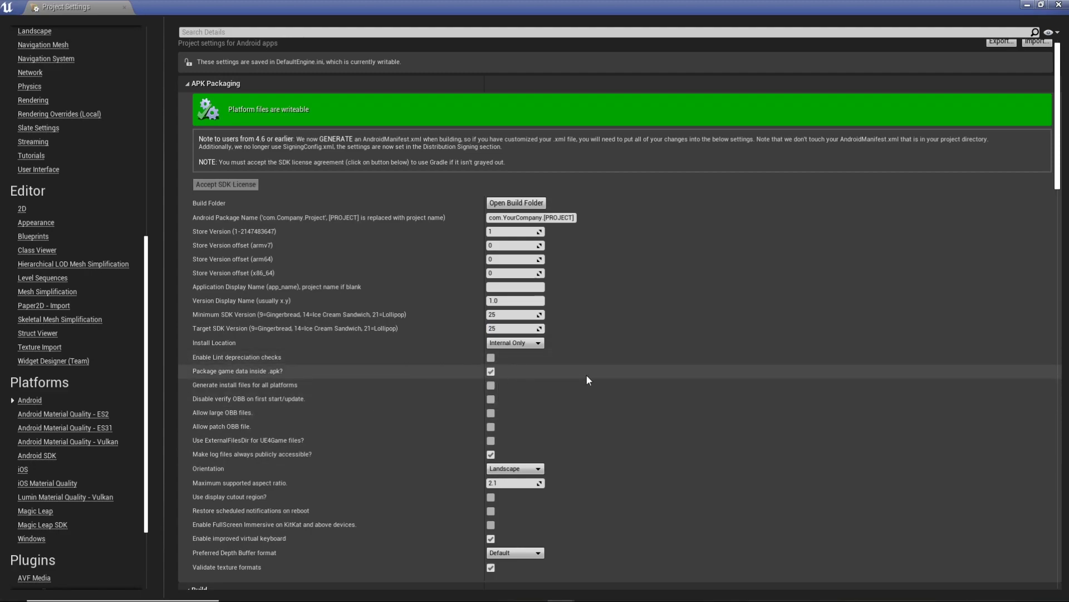
# Step: Add Oculus Quest to the Oculus Mobile devices to package for and enable removing Oculus signature files from the distribution APK
pyautogui.scroll(-2, 585, 376)
pyautogui.scroll(-10, 635, 392)
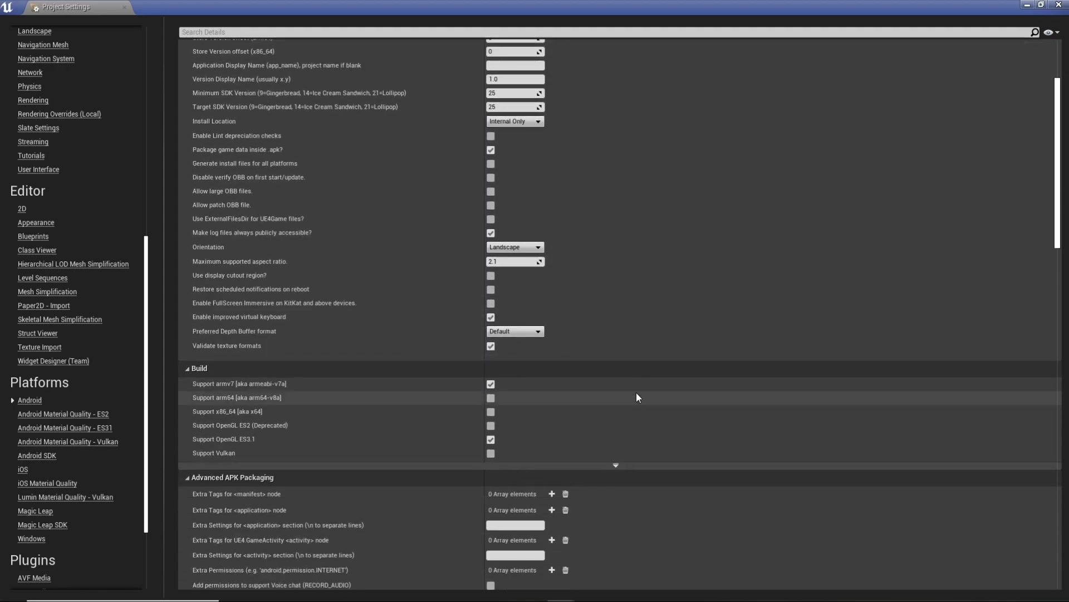
pyautogui.scroll(-2, 616, 384)
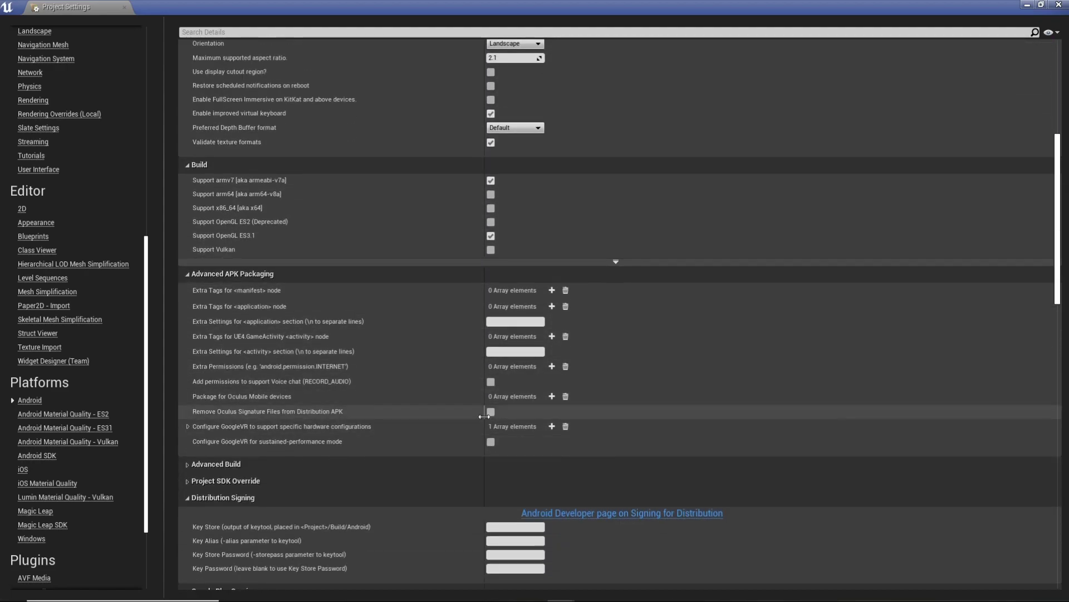
pyautogui.click(551, 396)
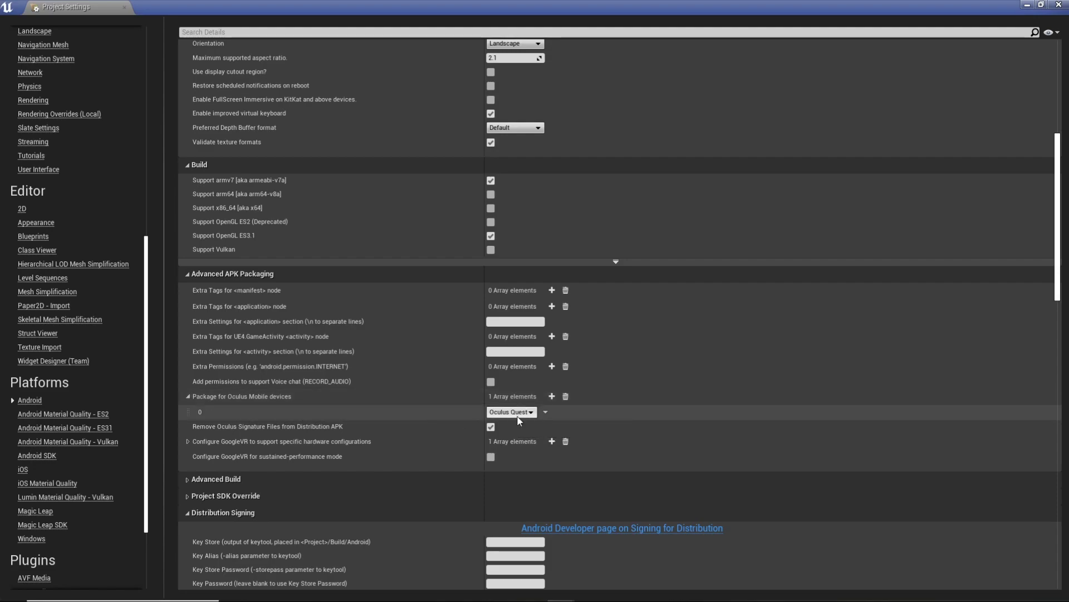
pyautogui.scroll(-1, 526, 421)
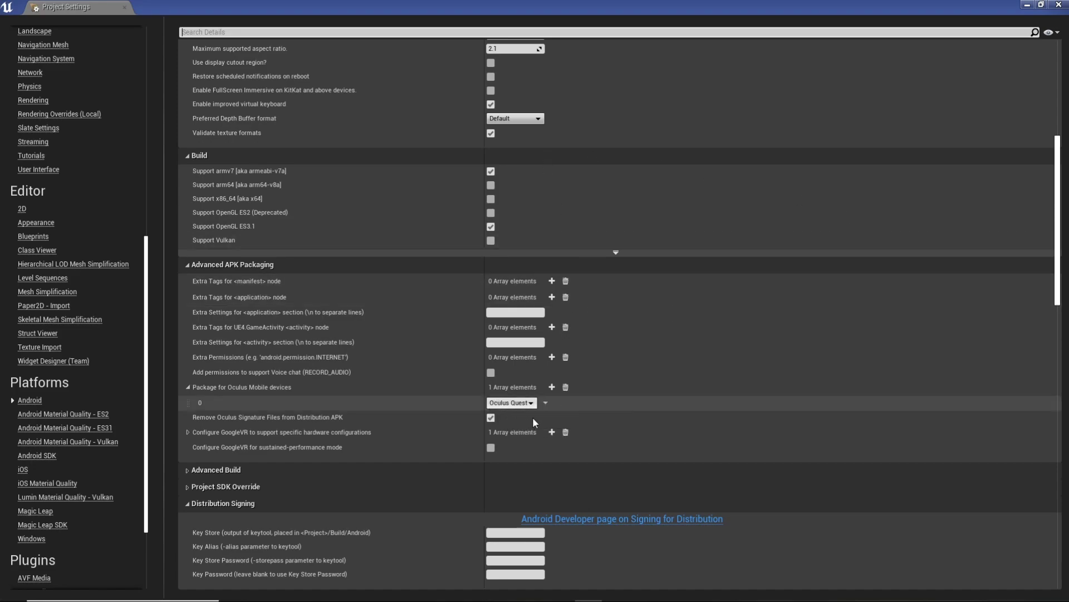
# Step: Enable Late Latching in the mobile section of the OculusVR plugin settings
pyautogui.scroll(-4, 146, 392)
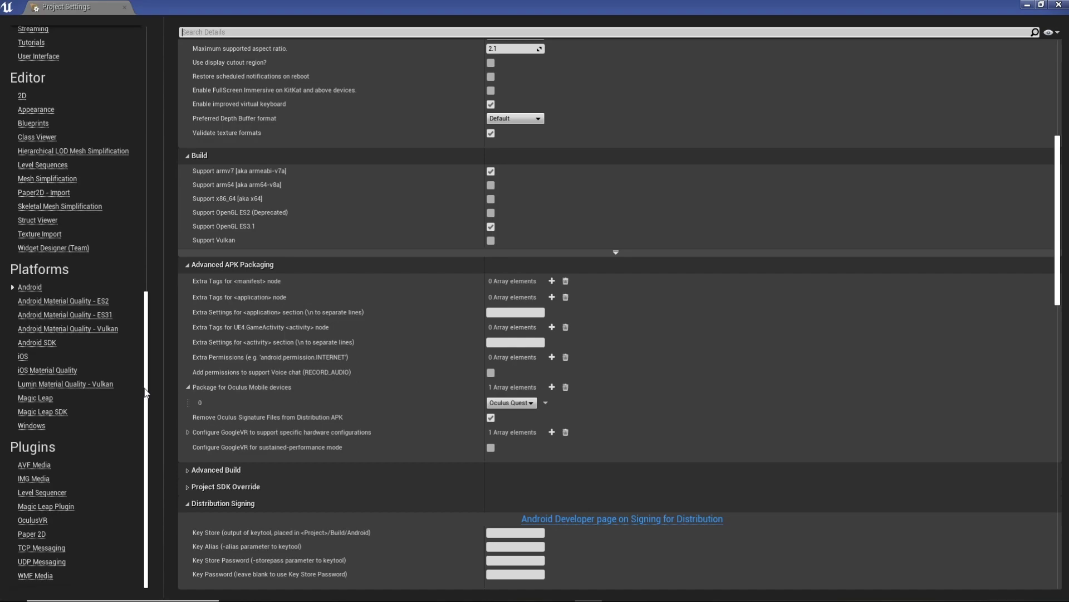
pyautogui.click(36, 521)
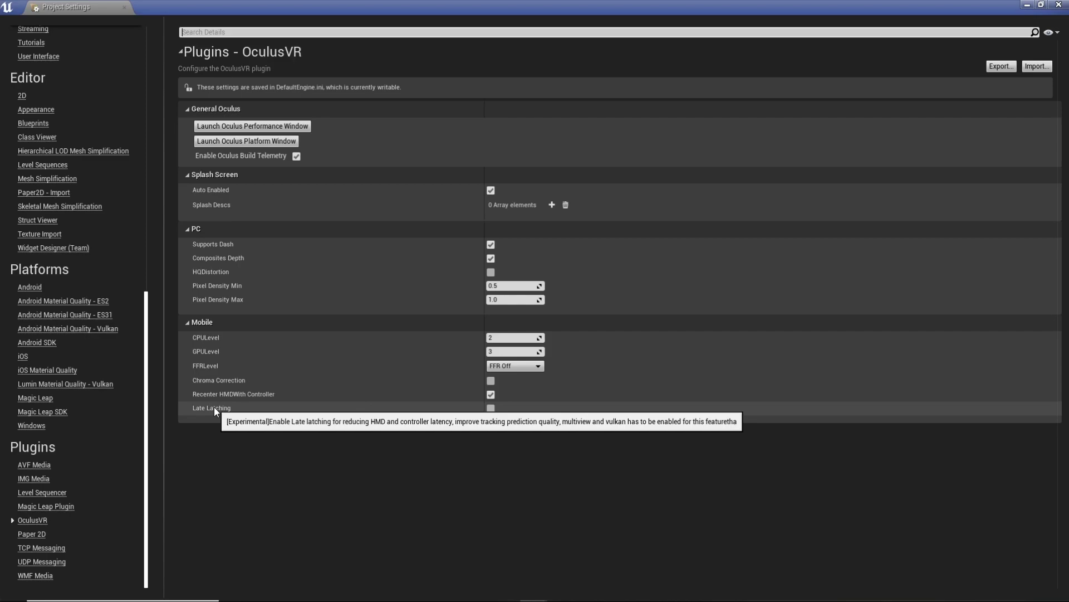
pyautogui.click(491, 409)
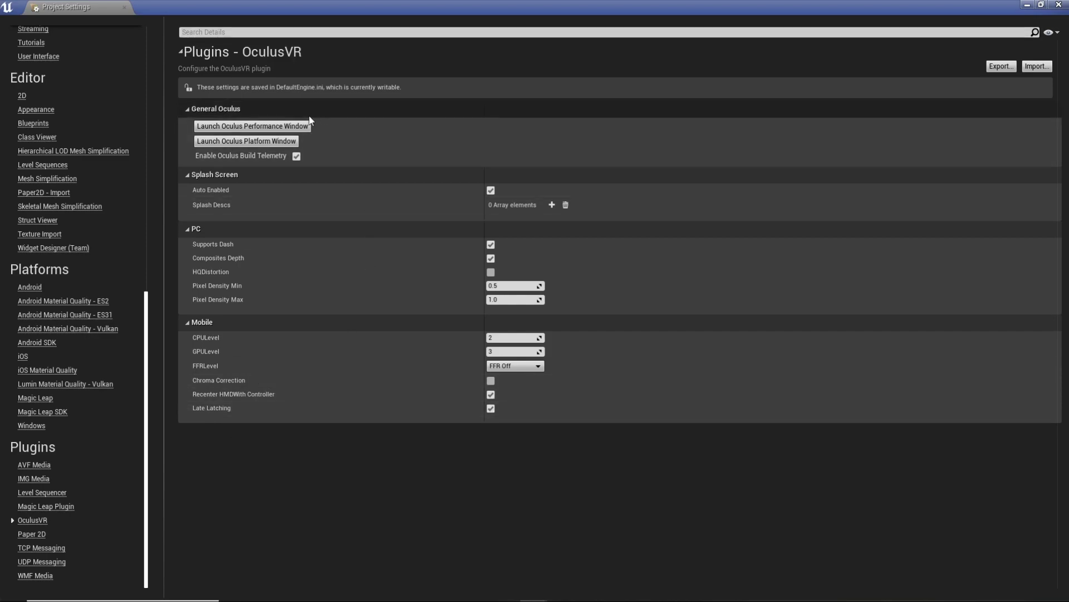
# Step: Enable Multi-View through the Oculus performance check and close the check window
pyautogui.click(306, 125)
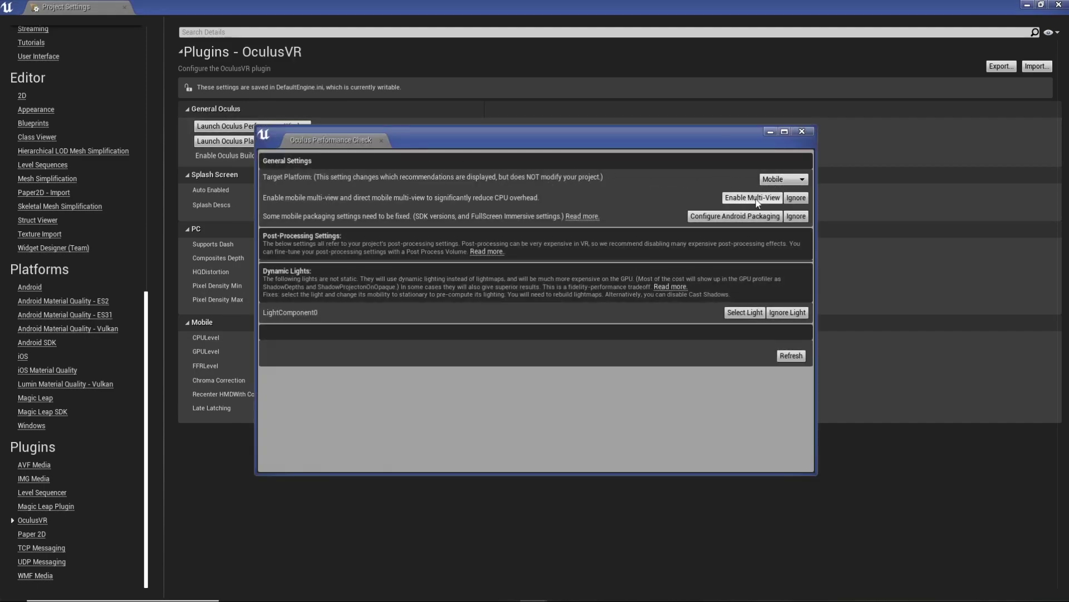
pyautogui.click(753, 197)
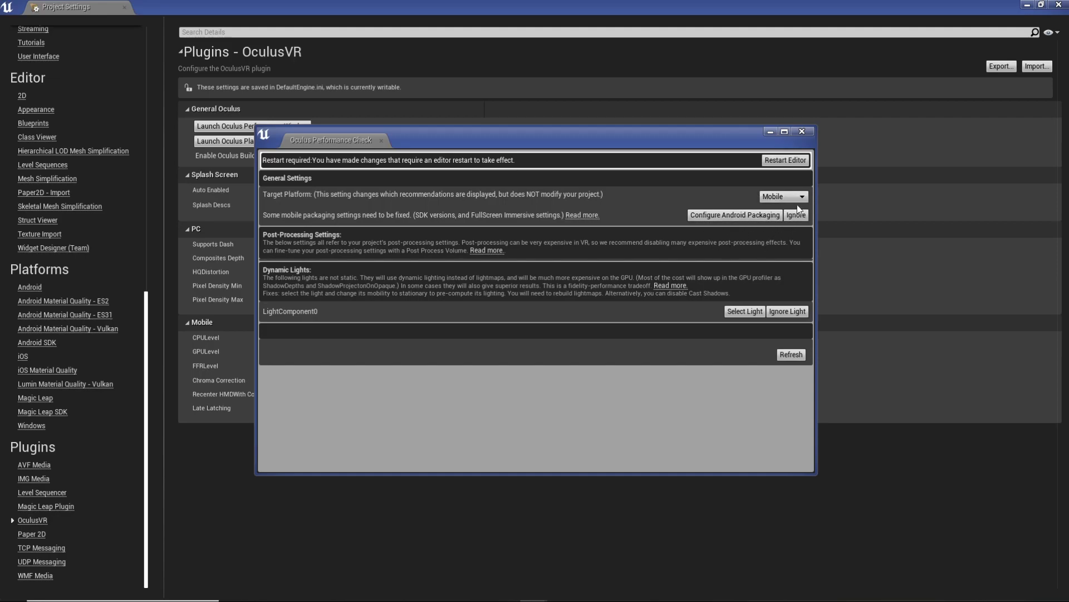
pyautogui.click(802, 132)
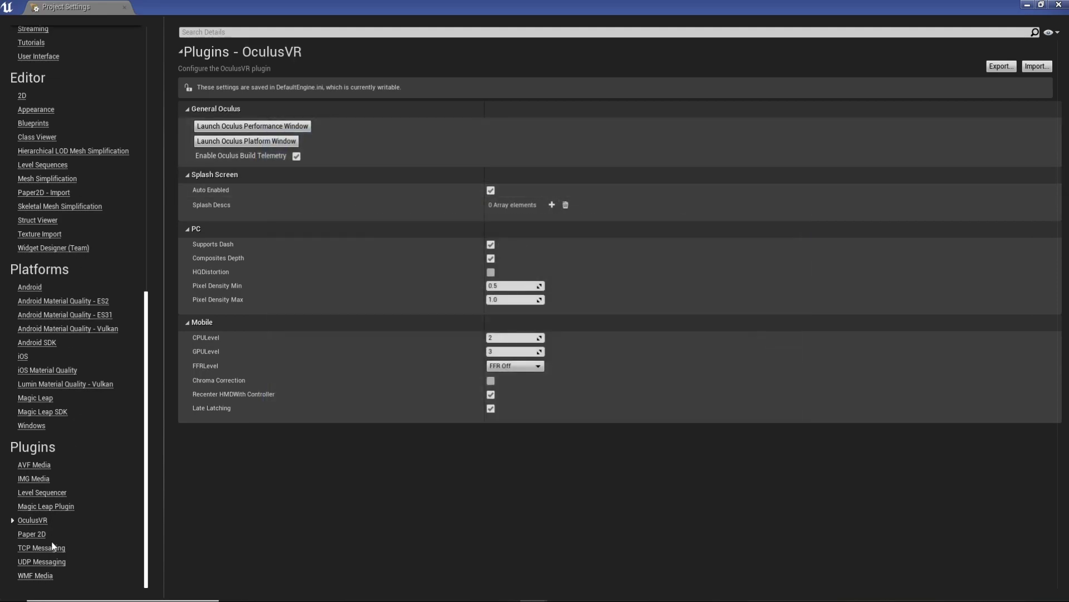
# Step: In the Android build settings, switch support from armv7 to arm64 and from OpenGL ES3.1 to Vulkan
pyautogui.scroll(3, 89, 466)
pyautogui.click(30, 434)
pyautogui.scroll(-6, 607, 373)
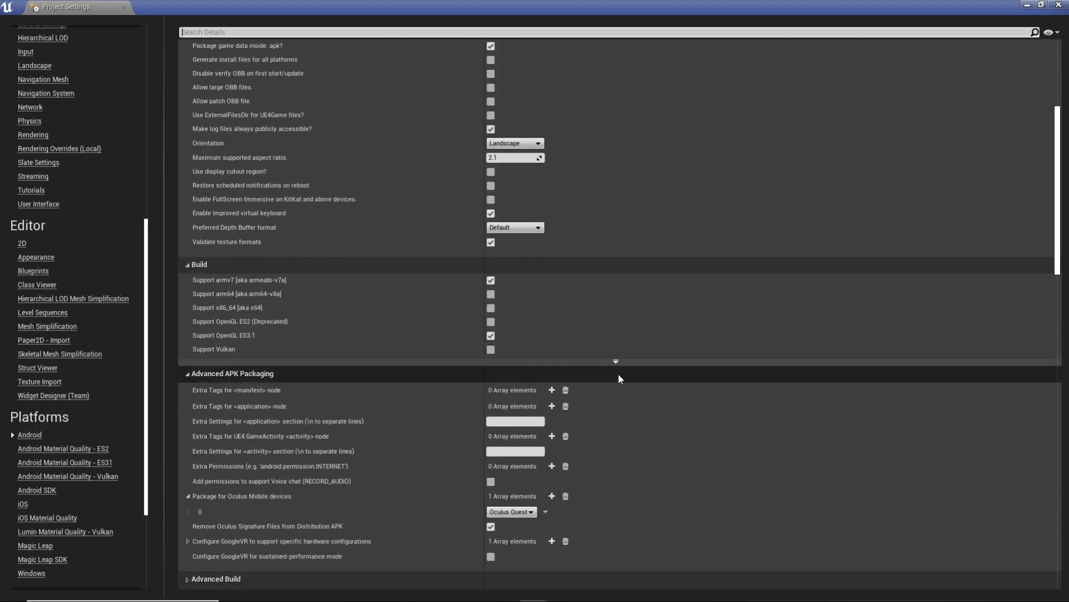
pyautogui.click(491, 294)
pyautogui.click(491, 280)
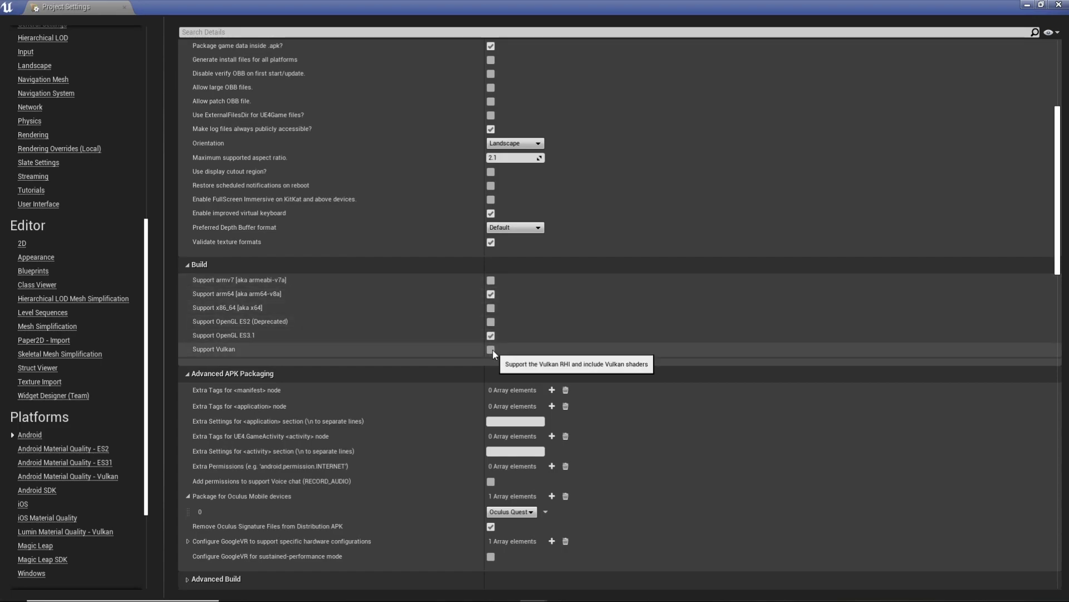
pyautogui.click(491, 350)
pyautogui.click(490, 335)
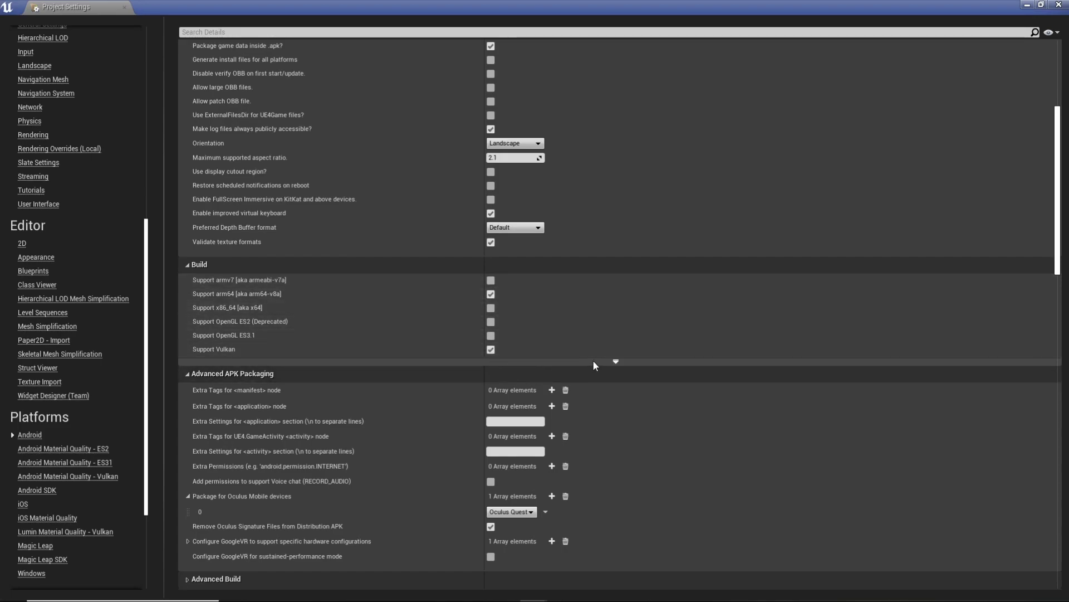
# Step: Recheck the Late Latching option in the OculusVR plugin settings and close Project Settings
pyautogui.scroll(-5, 31, 518)
pyautogui.click(32, 519)
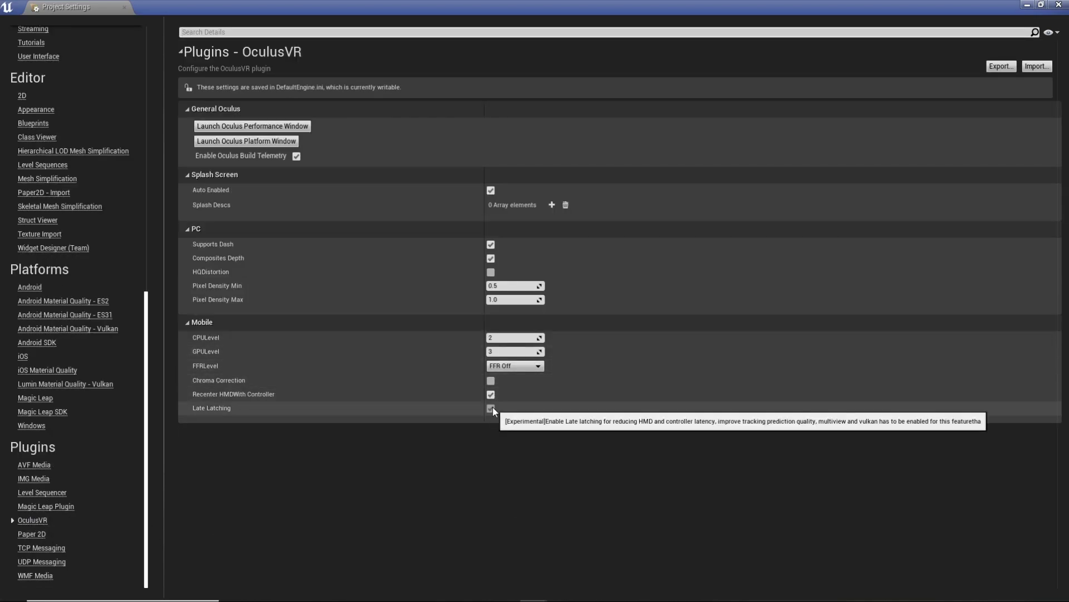
pyautogui.click(125, 6)
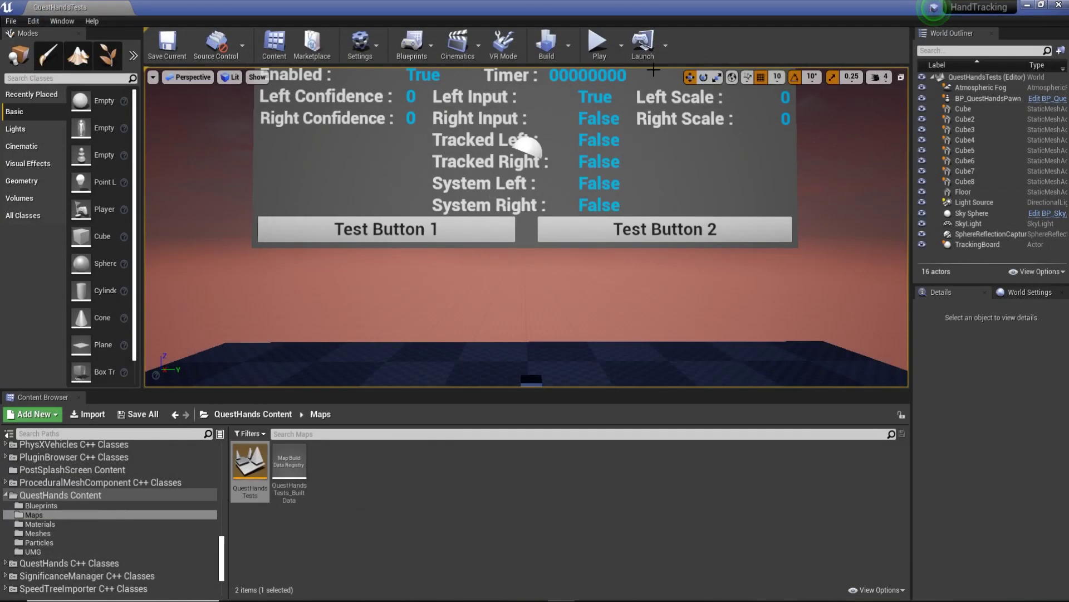
# Step: Open the Project Launcher from the device launch options and show its advanced options
pyautogui.click(667, 49)
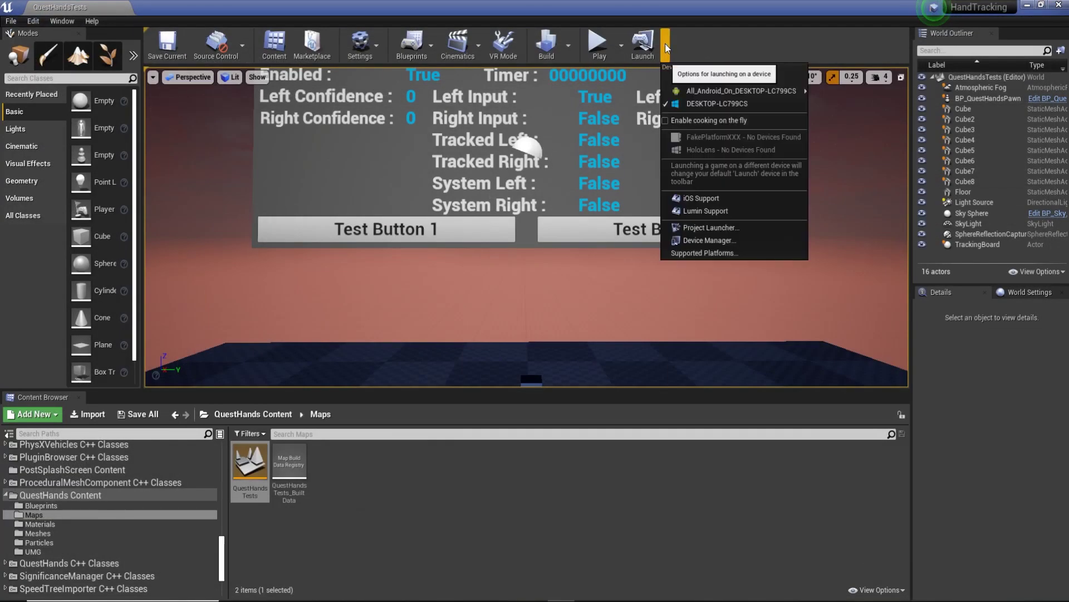
pyautogui.click(665, 44)
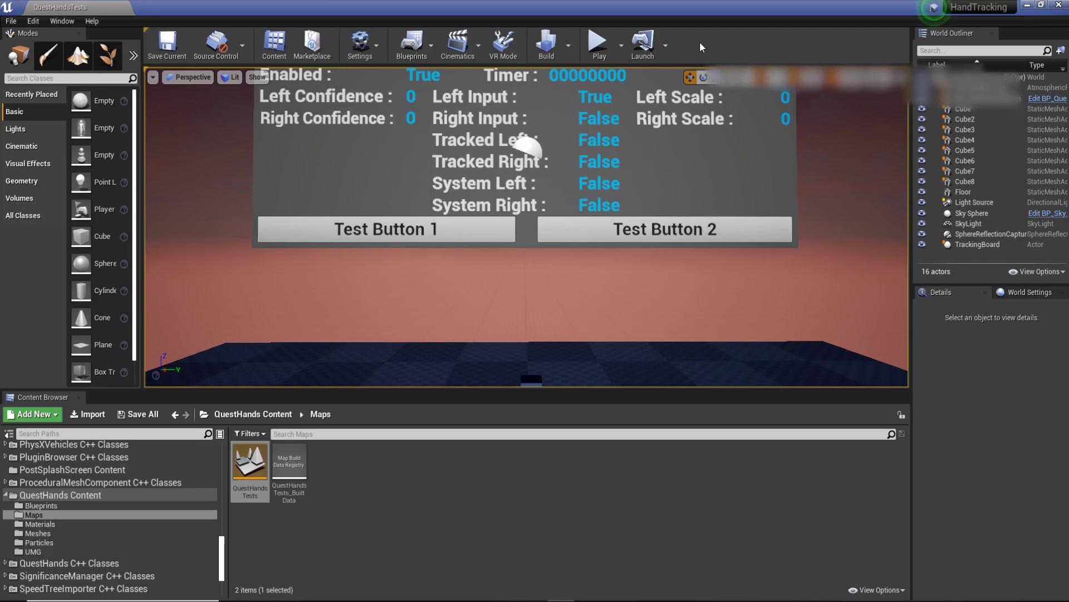
pyautogui.click(666, 45)
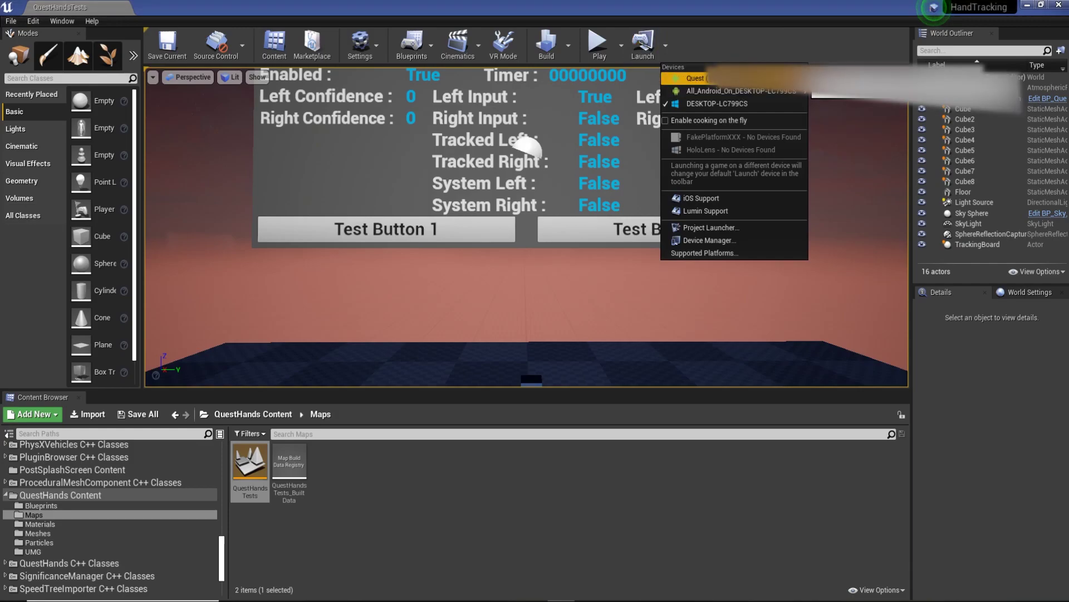
pyautogui.click(721, 230)
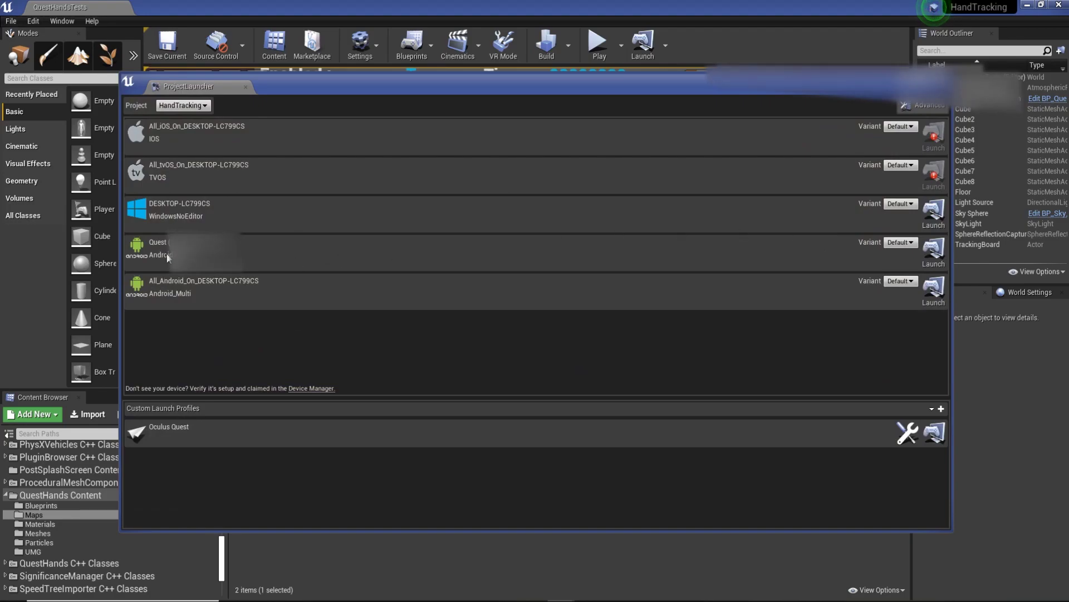
pyautogui.click(901, 243)
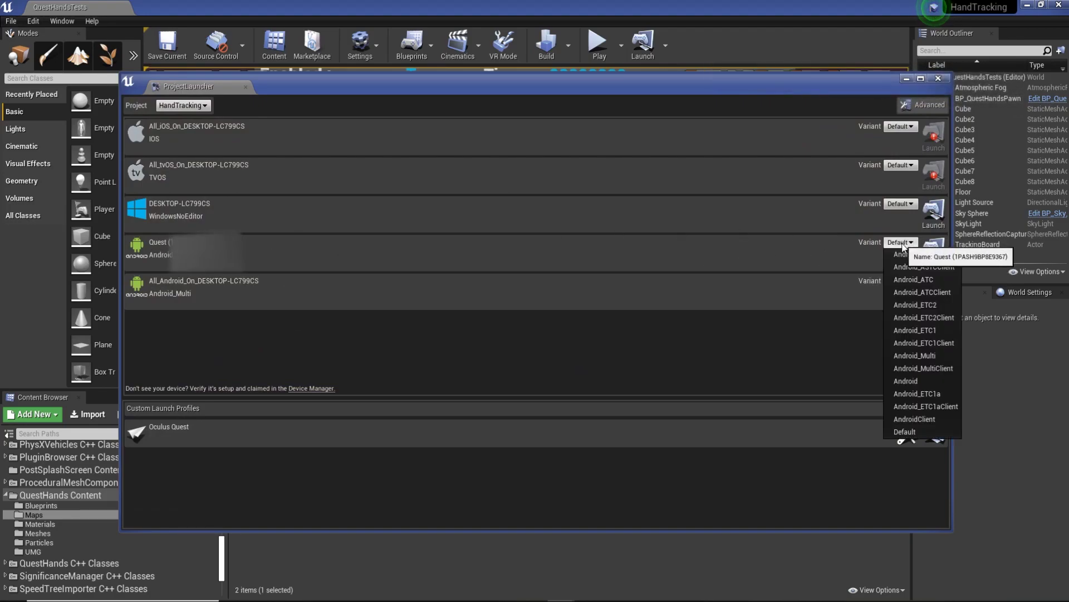
pyautogui.click(923, 105)
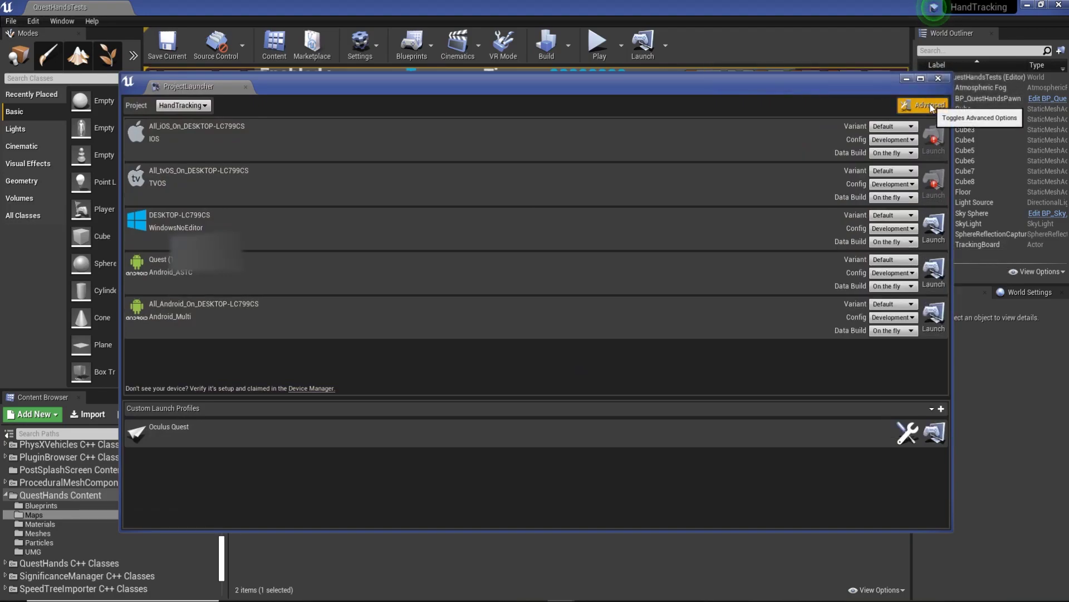
# Step: Set the Quest device's data build to By the book and launch the project on it
pyautogui.click(911, 286)
pyautogui.click(891, 305)
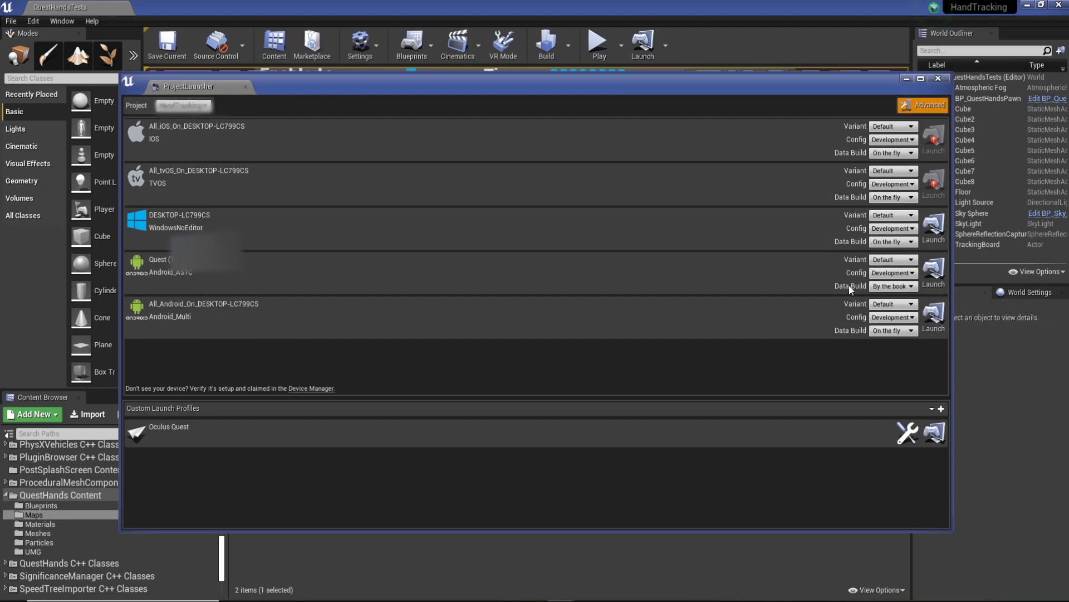
pyautogui.click(935, 273)
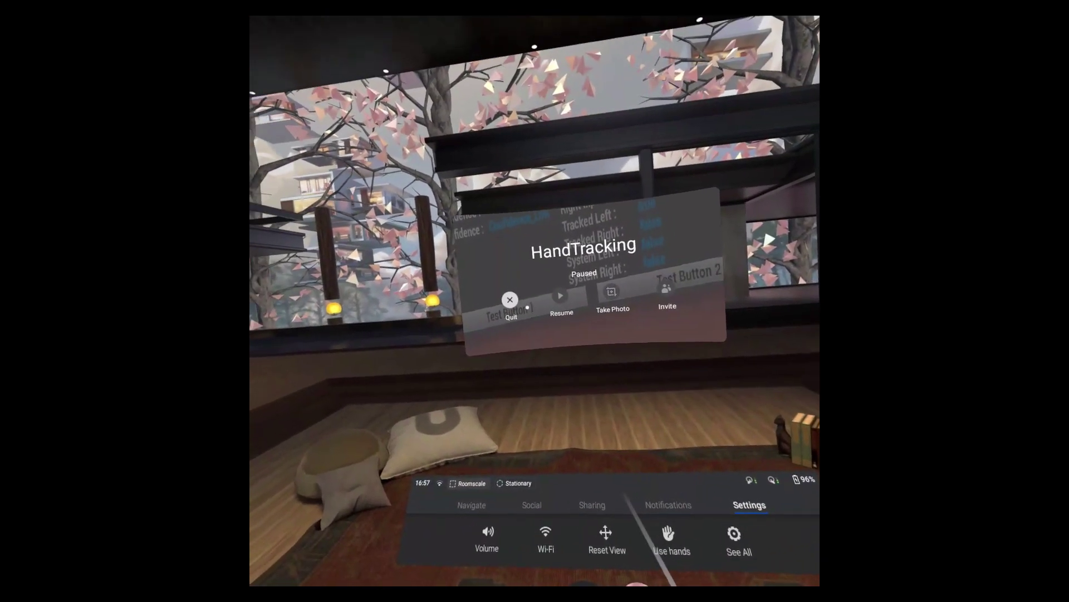
# Step: On the Quest headset, quit HandTracking and relaunch the app from Unknown Sources in the library
pyautogui.click(506, 309)
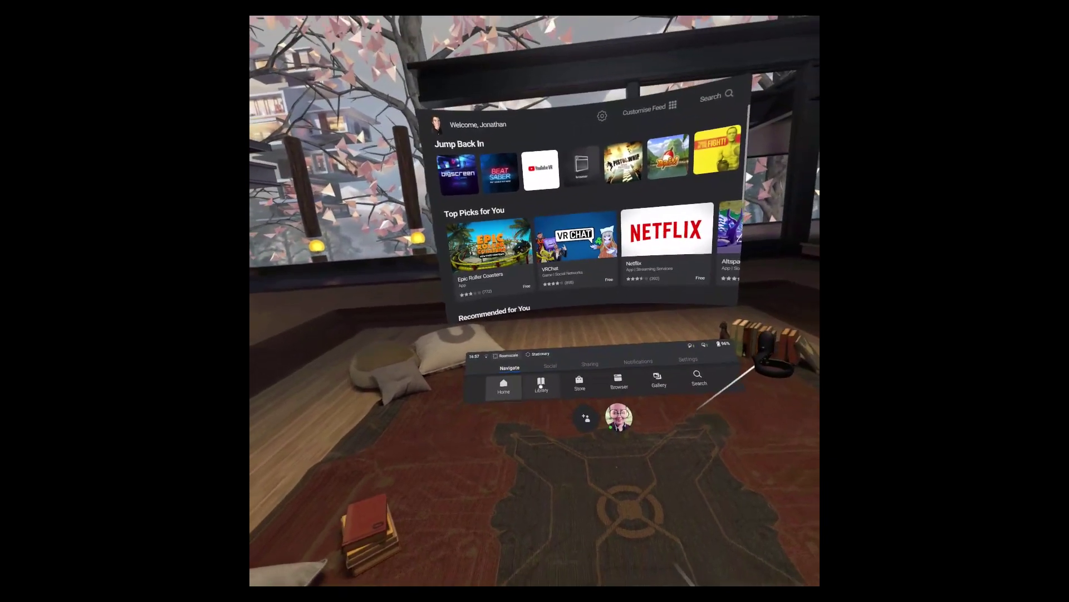
pyautogui.click(524, 395)
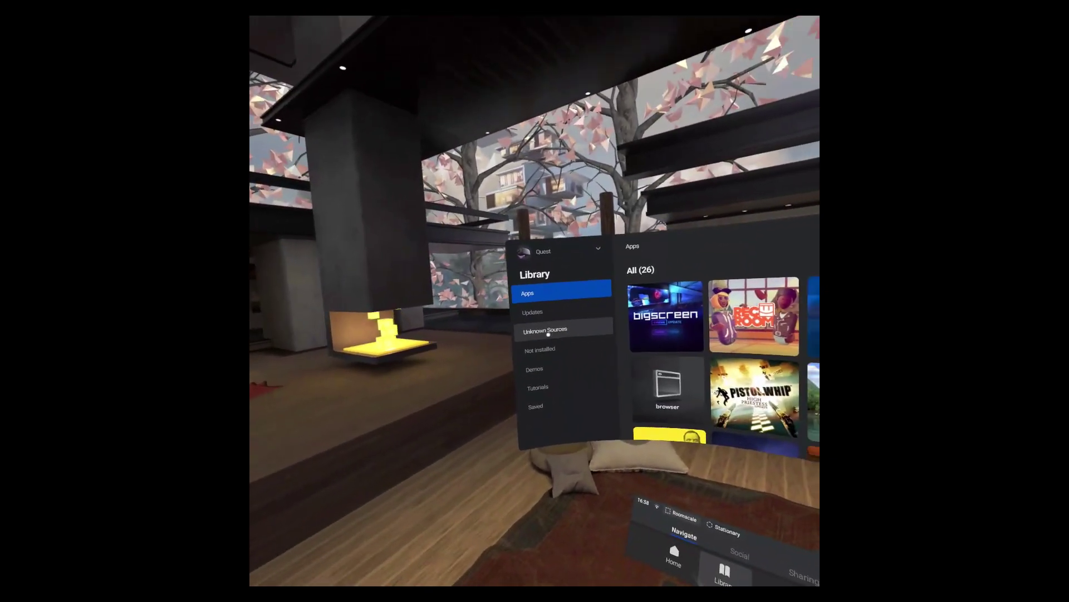
pyautogui.click(548, 341)
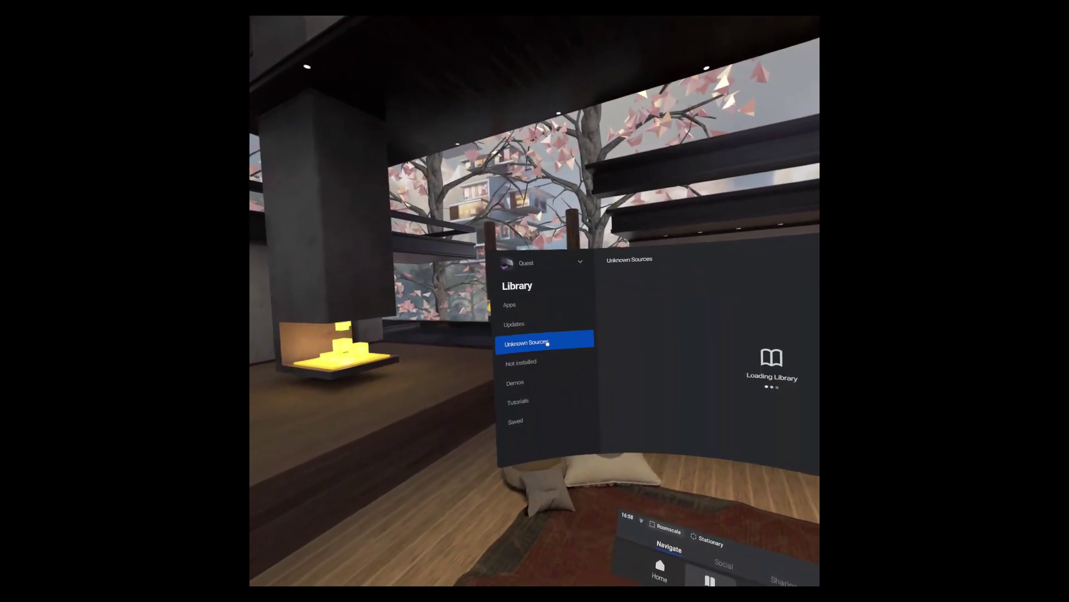
pyautogui.scroll(-10, 557, 345)
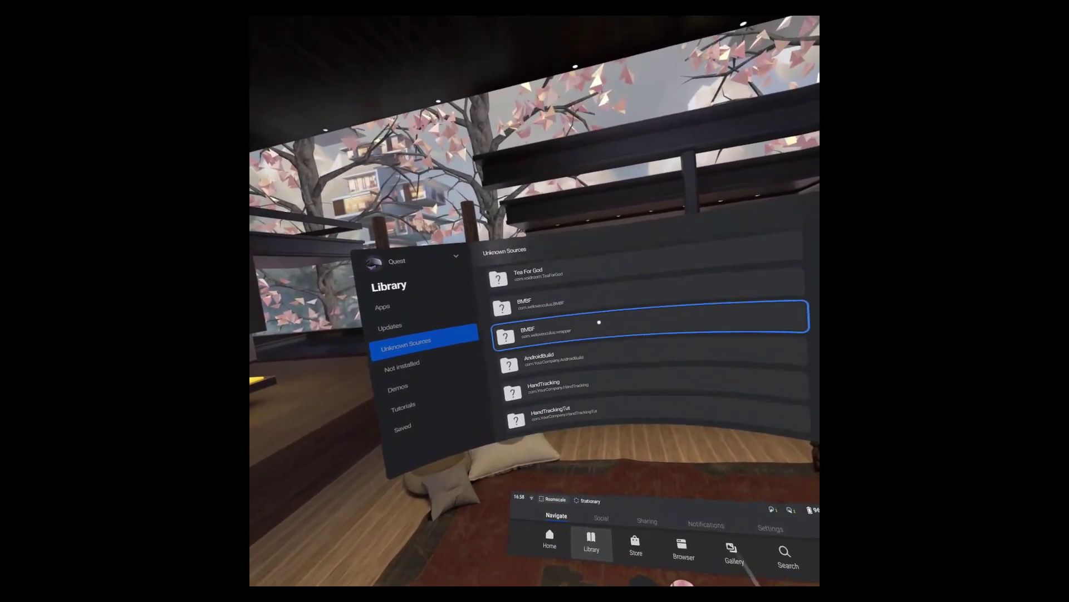
pyautogui.scroll(-2, 553, 348)
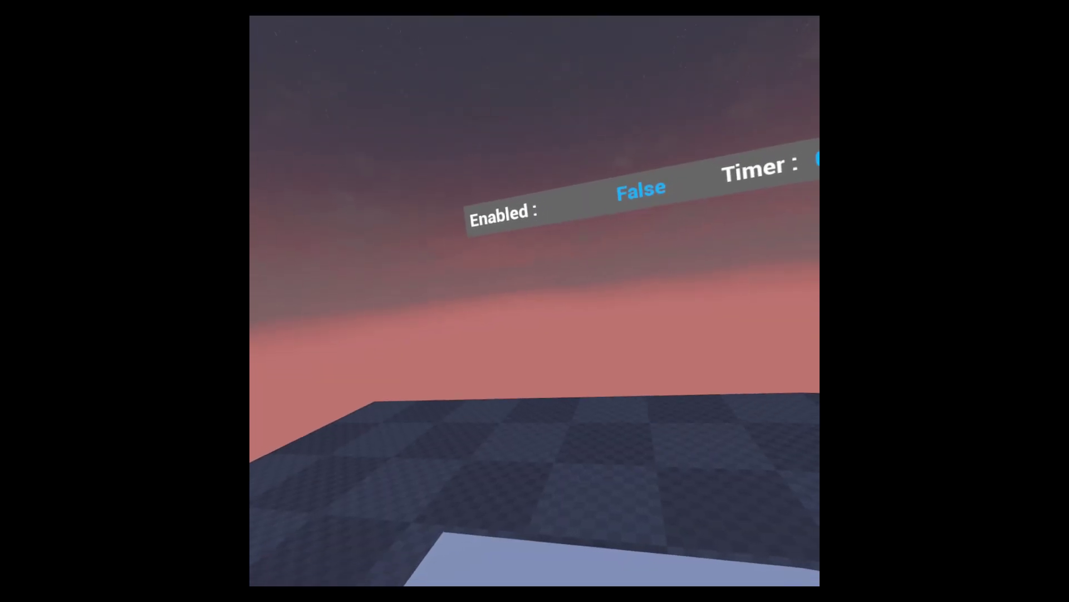
# Step: Switch back to Unreal Editor, finish the Quest launch session and close the Project Launcher
pyautogui.press('super')
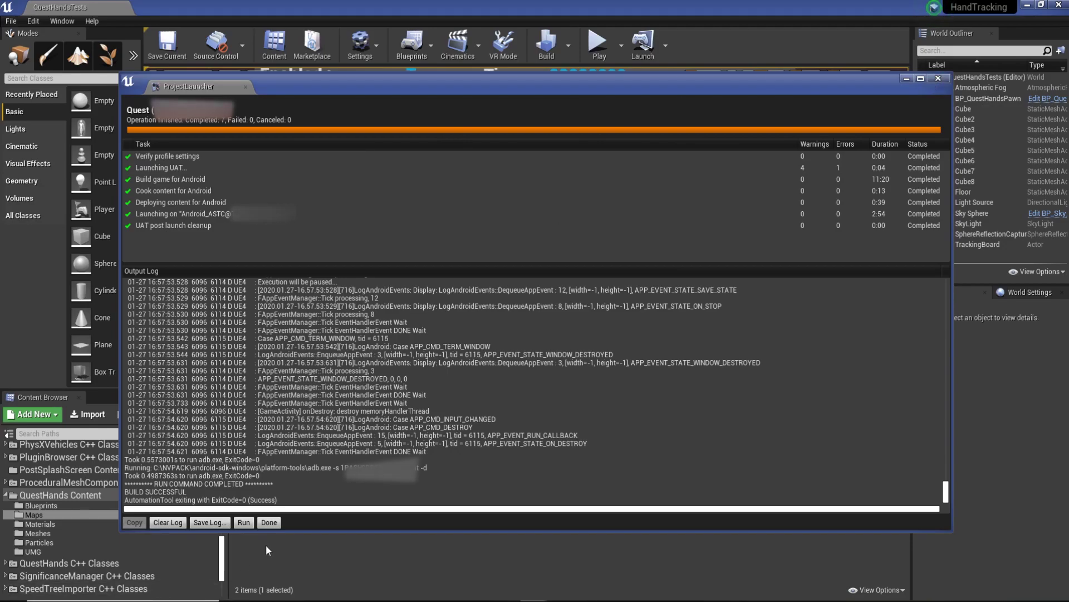
pyautogui.click(270, 522)
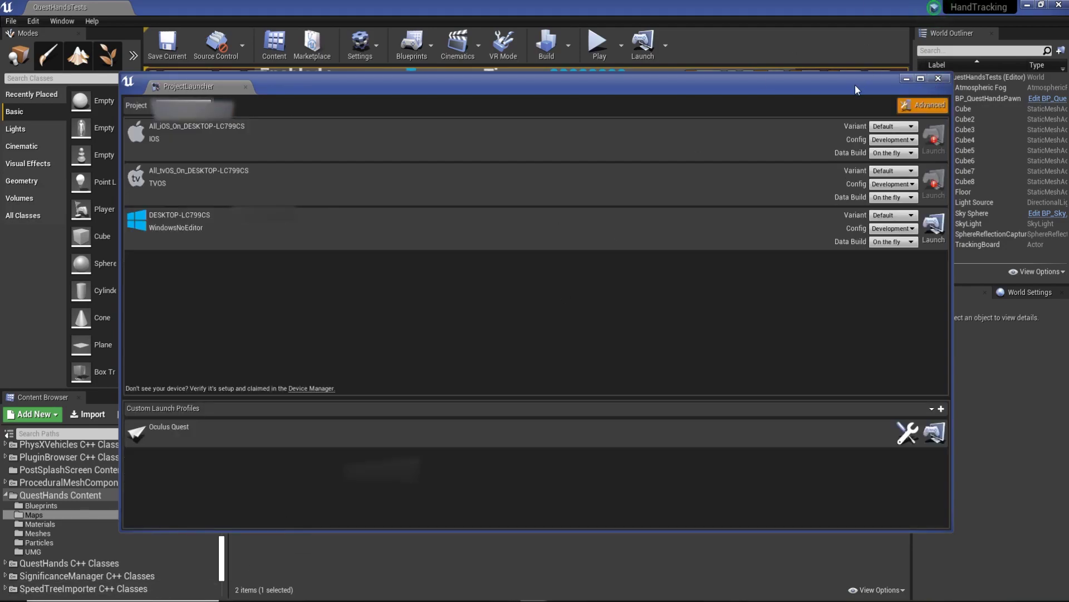
pyautogui.click(938, 78)
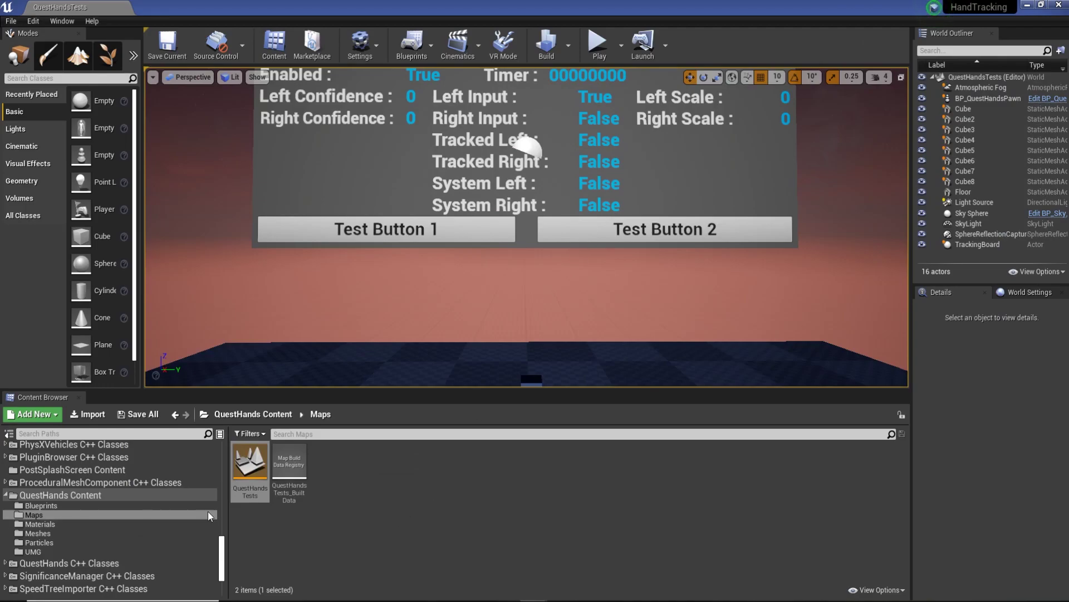
# Step: Open the MotionControllerMap level from the Maps folder of VirtualRealityBP
pyautogui.scroll(10, 225, 467)
pyautogui.click(56, 476)
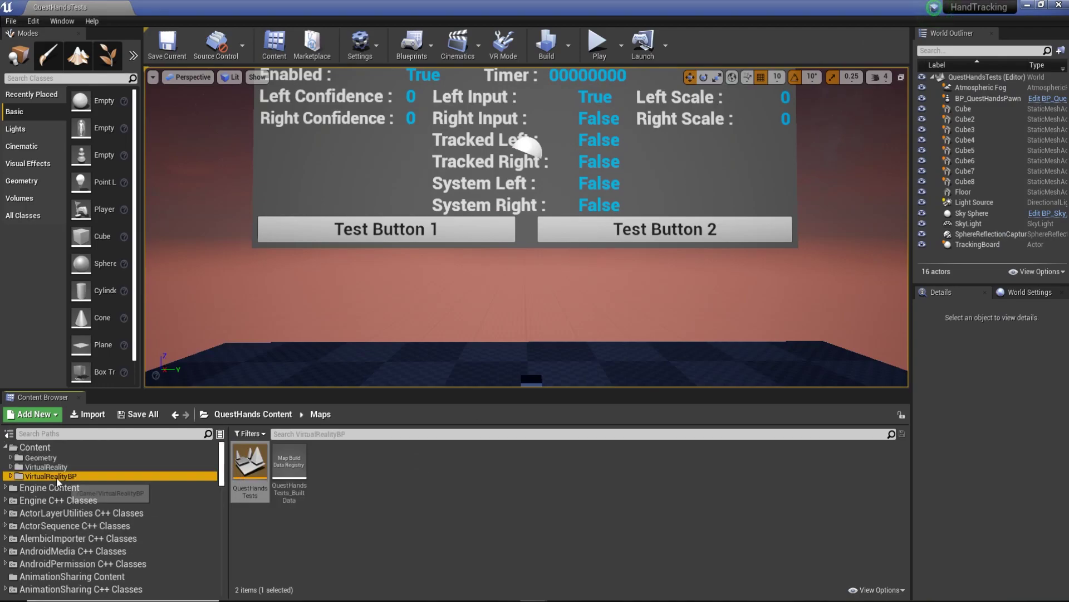
pyautogui.doubleClick(289, 460)
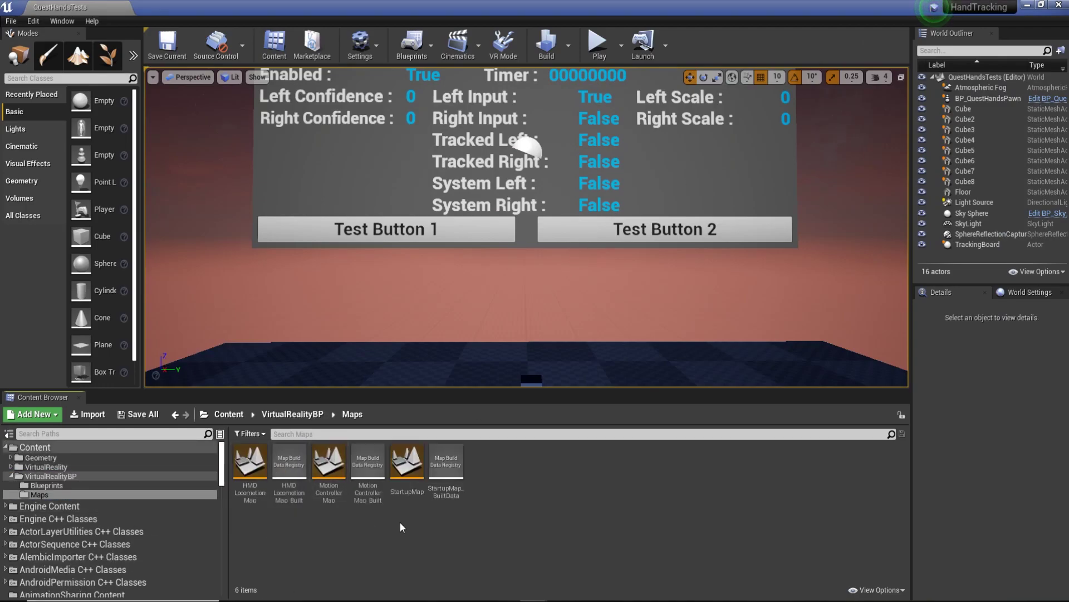
pyautogui.doubleClick(331, 474)
# Step: Set both the Editor Startup Map and the Game Default Map to MotionControllerMap in Project Settings, and close the settings
pyautogui.click(33, 21)
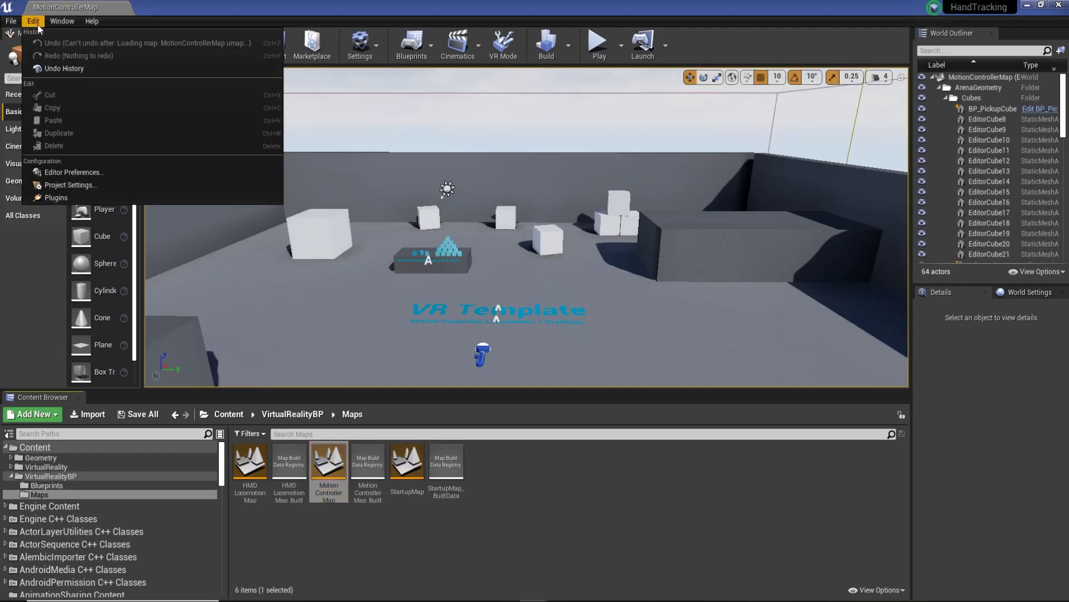
pyautogui.click(72, 185)
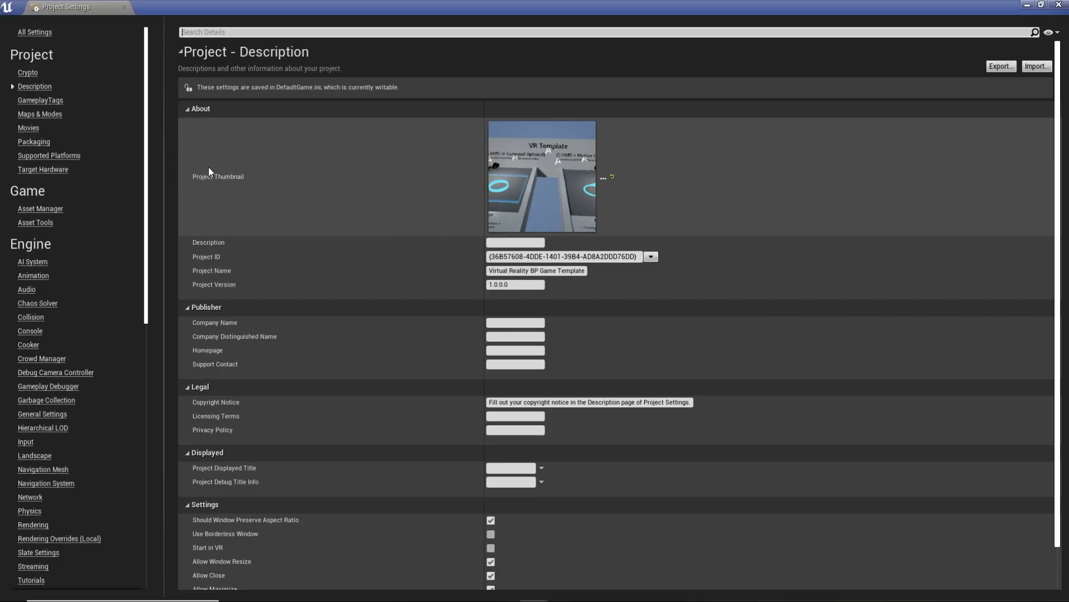
pyautogui.click(40, 114)
pyautogui.click(562, 188)
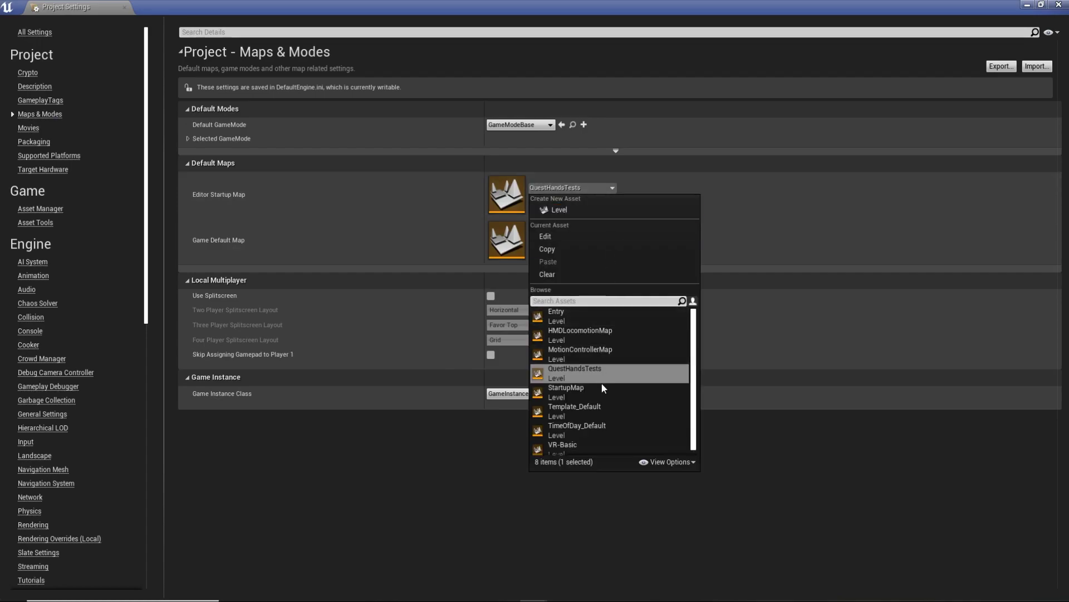
pyautogui.click(616, 352)
pyautogui.click(585, 238)
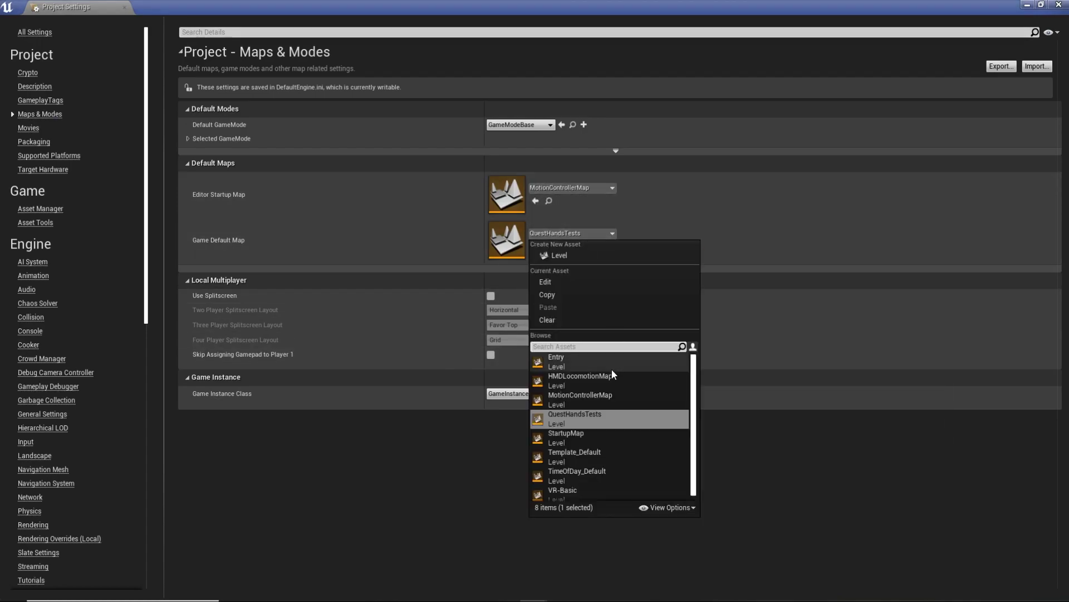
pyautogui.click(610, 399)
pyautogui.click(1059, 5)
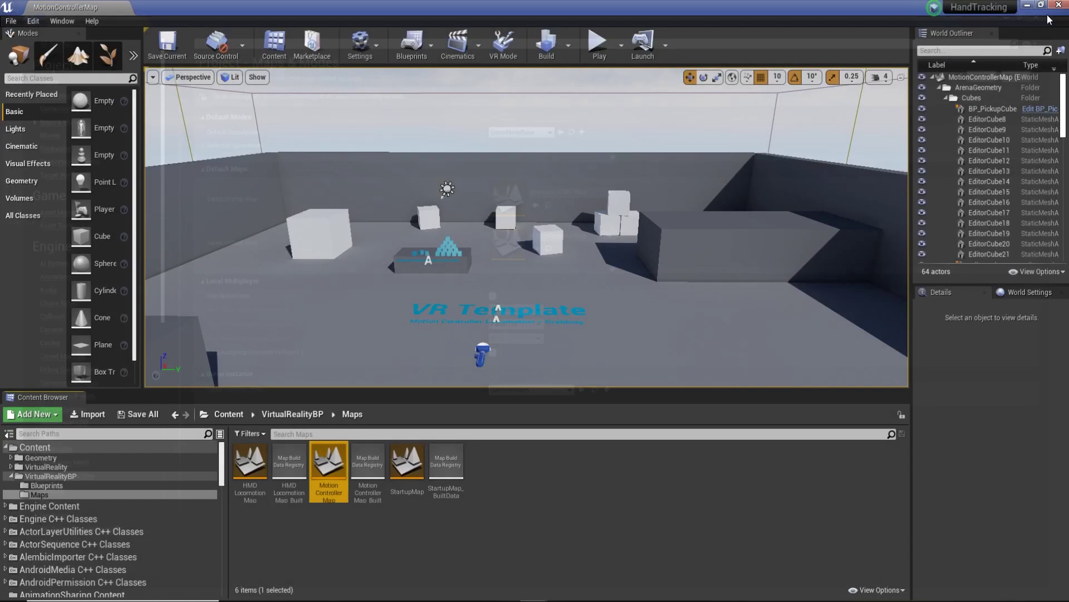
# Step: Delete the VRPawn from the level near the VR Template floor text
pyautogui.moveTo(526, 223); pyautogui.dragTo(517, 329, button='right')
pyautogui.click(504, 268)
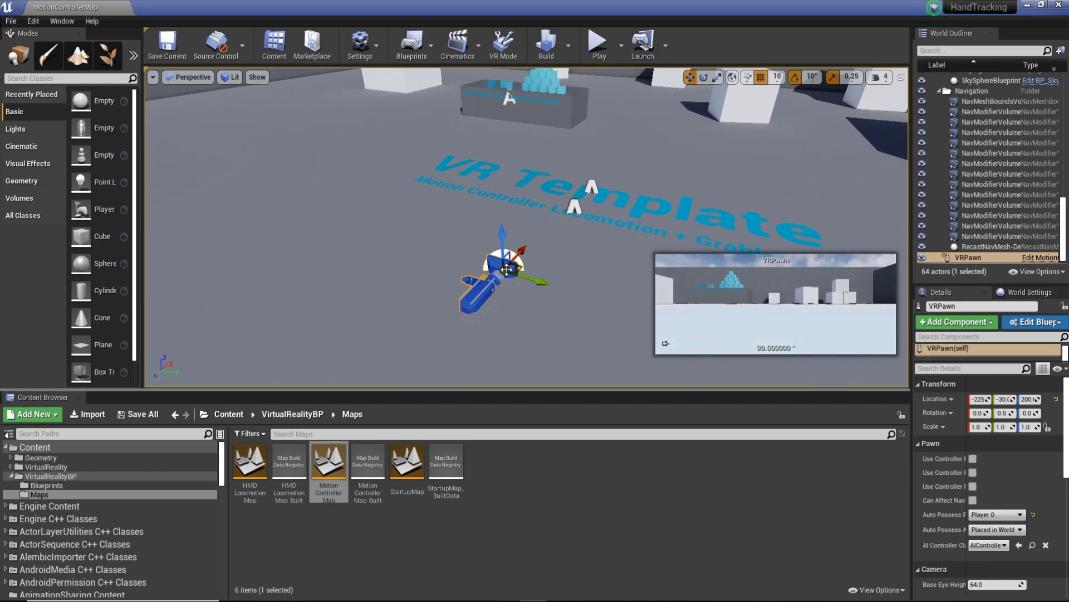
pyautogui.press('Delete')
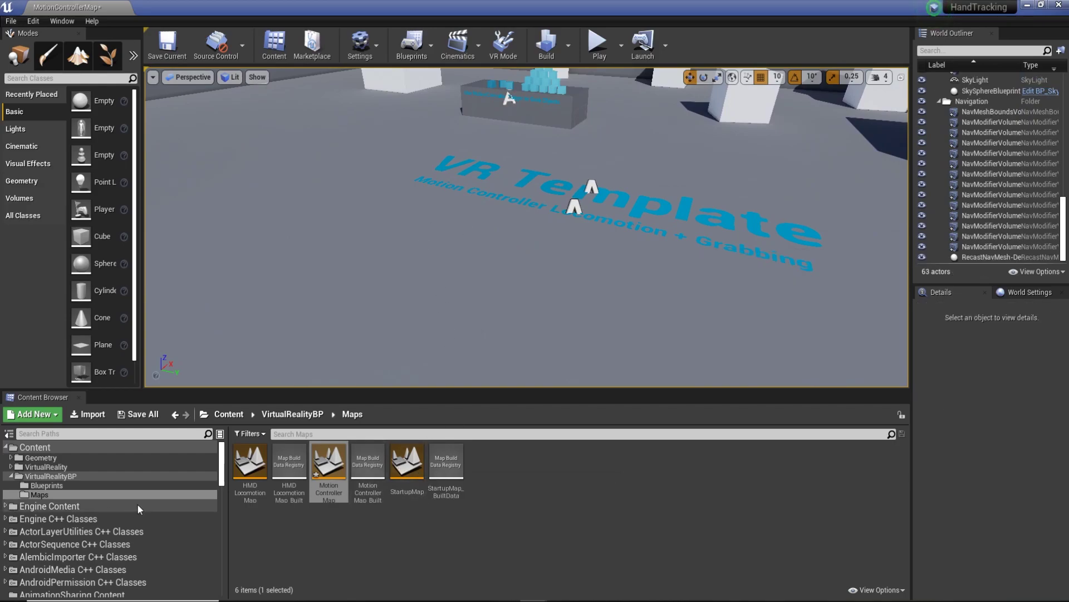
# Step: Place a BP_QuestHandsPawn from the QuestHands Content Blueprints folder on the floor beside the VR Template text
pyautogui.scroll(-10, 137, 503)
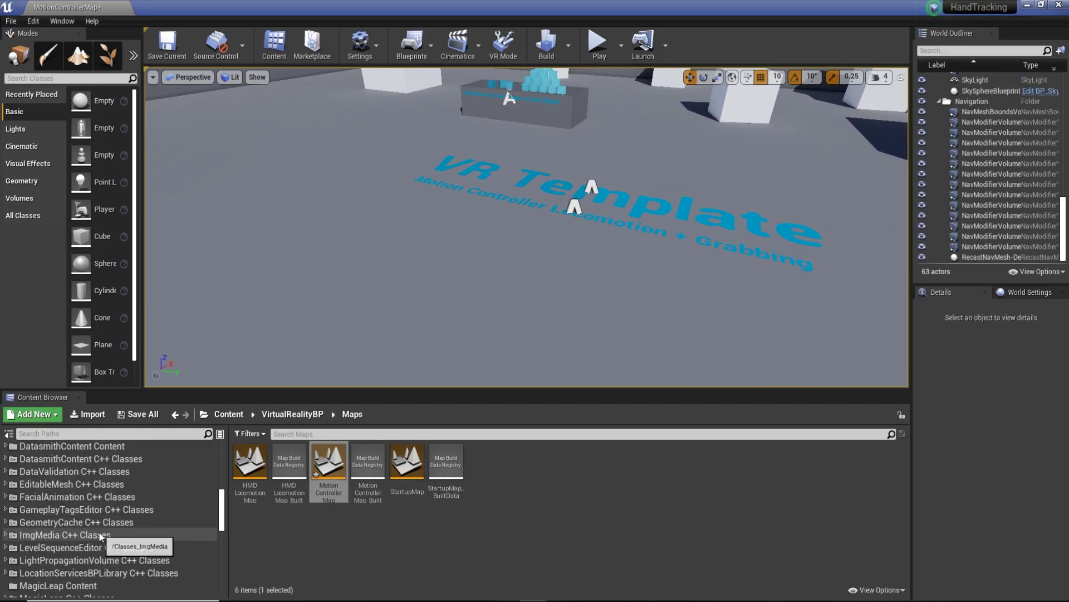
pyautogui.scroll(-4, 91, 501)
pyautogui.scroll(3, 64, 539)
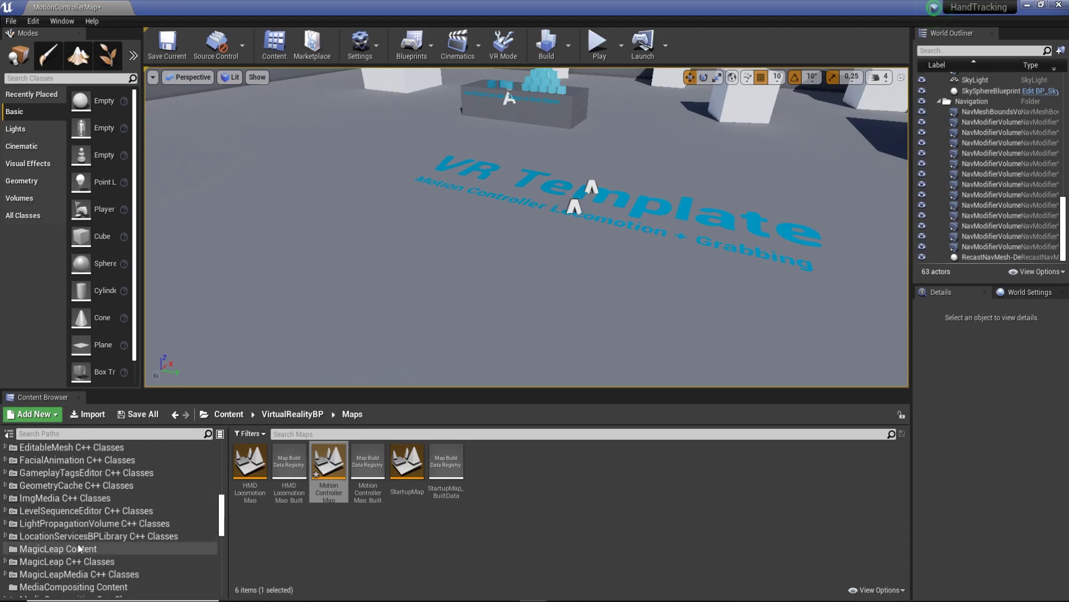
pyautogui.scroll(7, 91, 520)
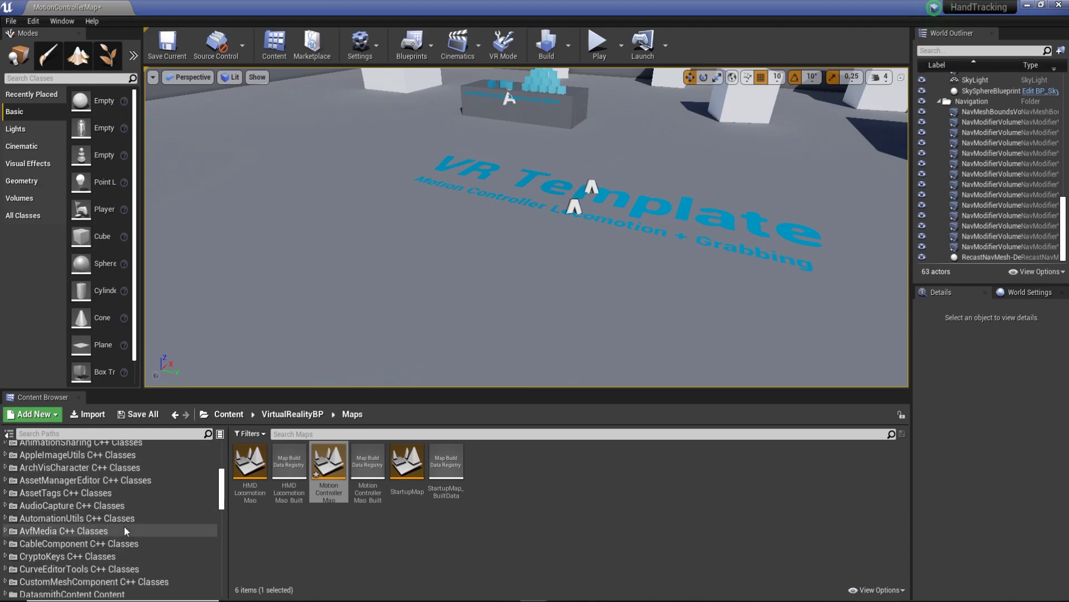
pyautogui.moveTo(222, 485); pyautogui.dragTo(221, 557)
pyautogui.doubleClick(52, 494)
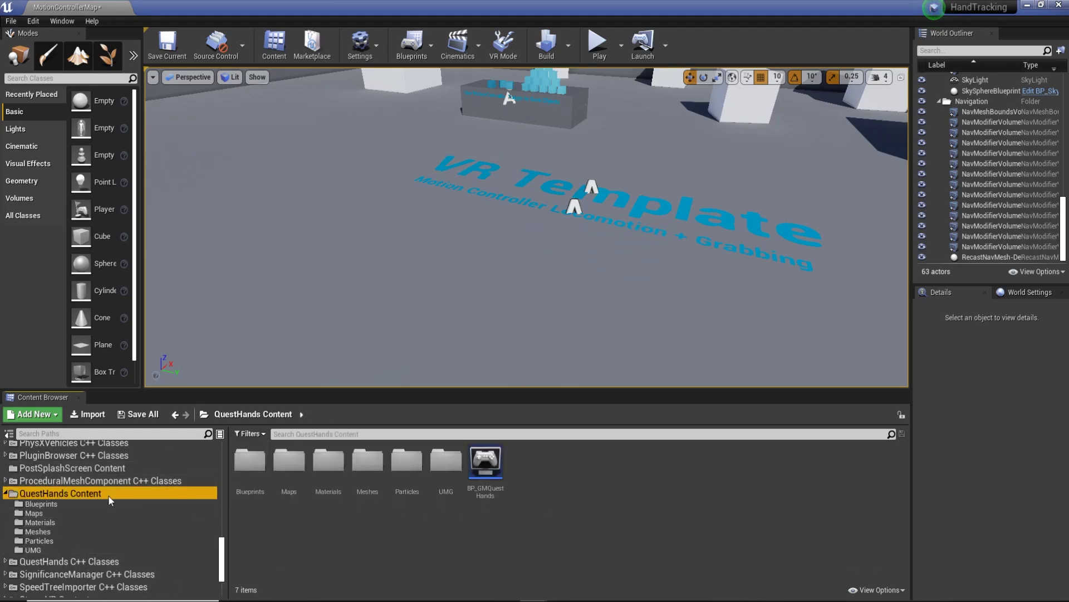
pyautogui.doubleClick(250, 462)
pyautogui.moveTo(250, 463); pyautogui.dragTo(560, 226)
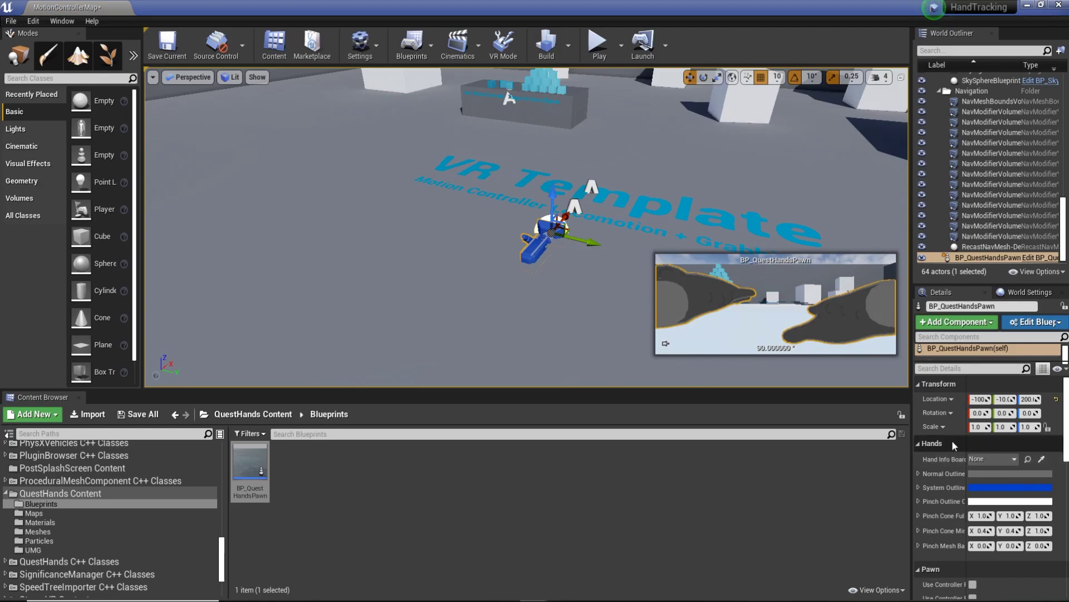
# Step: Move the BP_QuestHandsPawn to the table with the cyan blocks, about X 480 and Y -330, and raise it slightly
pyautogui.moveTo(569, 228); pyautogui.dragTo(539, 127)
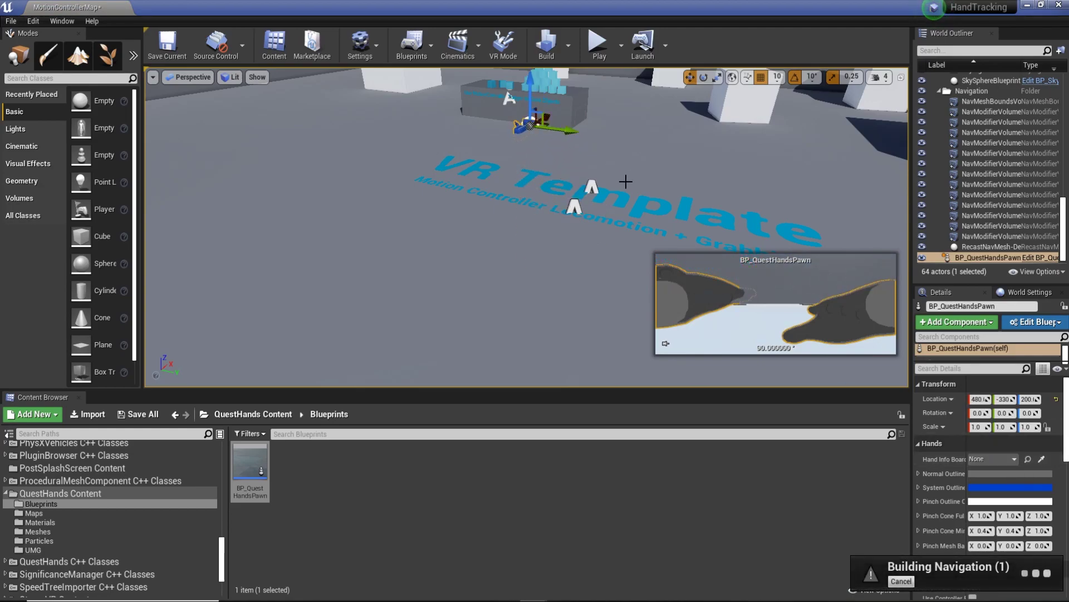
pyautogui.press('f')
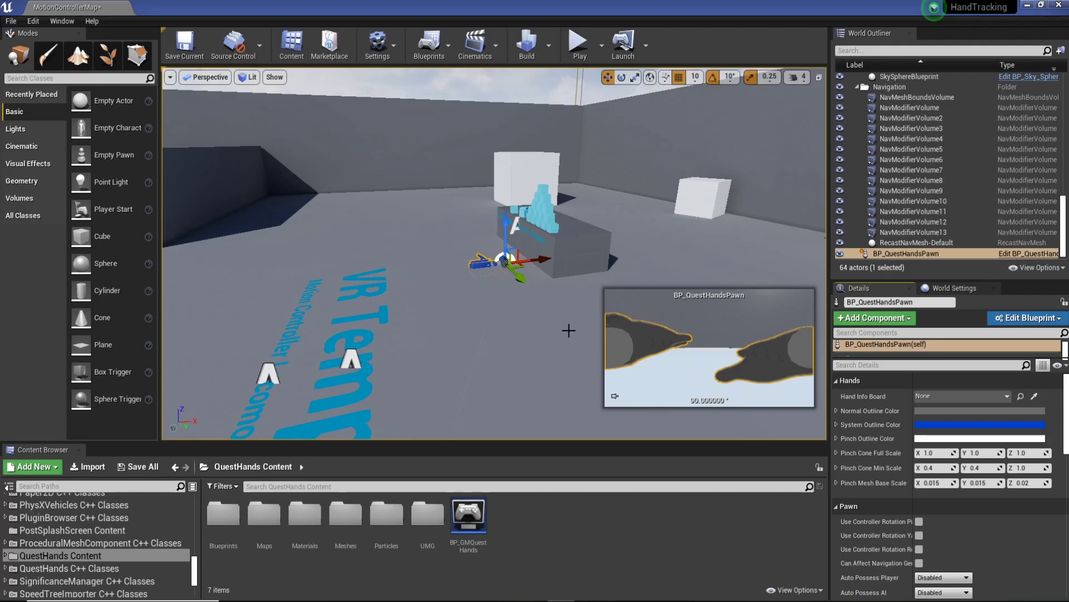
pyautogui.moveTo(504, 259); pyautogui.dragTo(517, 249, button='middle')
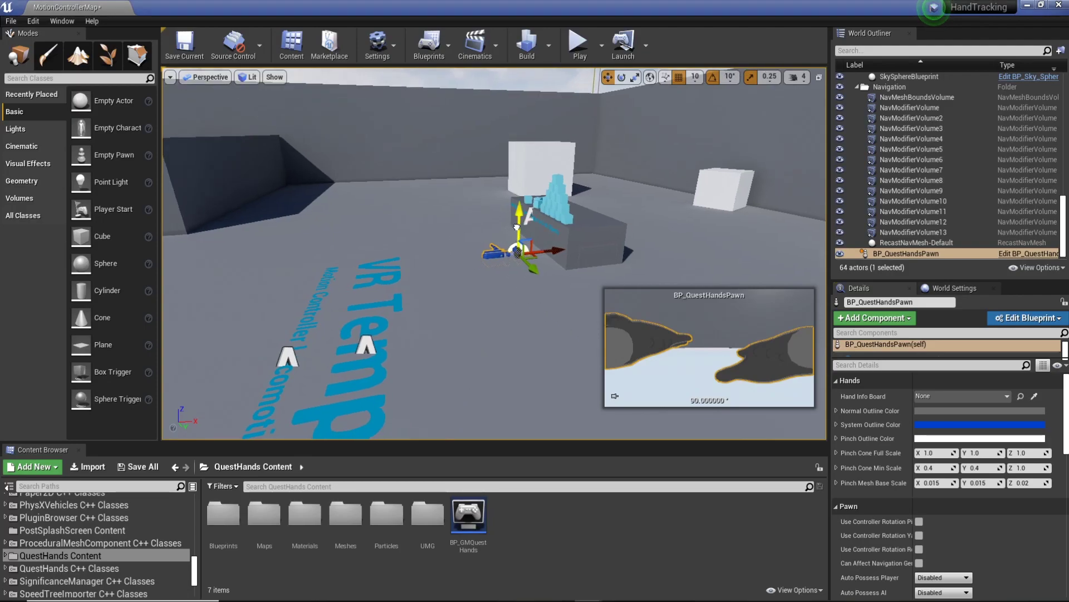
pyautogui.moveTo(517, 226); pyautogui.dragTo(518, 222)
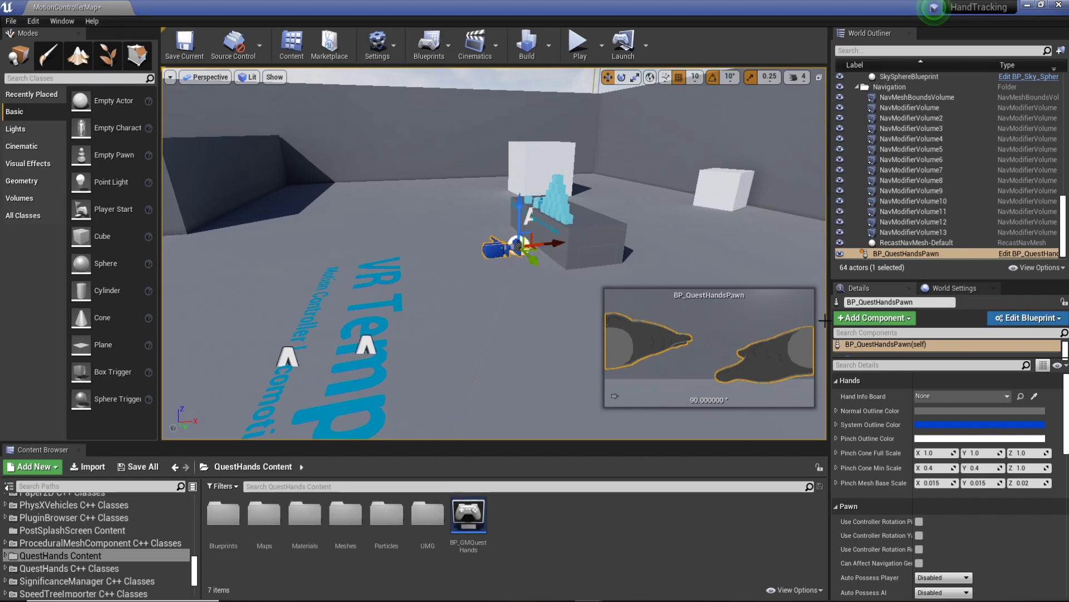
# Step: Enlarge the space for the BP_QuestHandsPawn's details and set its Auto Possess Player option to Player 0
pyautogui.scroll(-2, 879, 428)
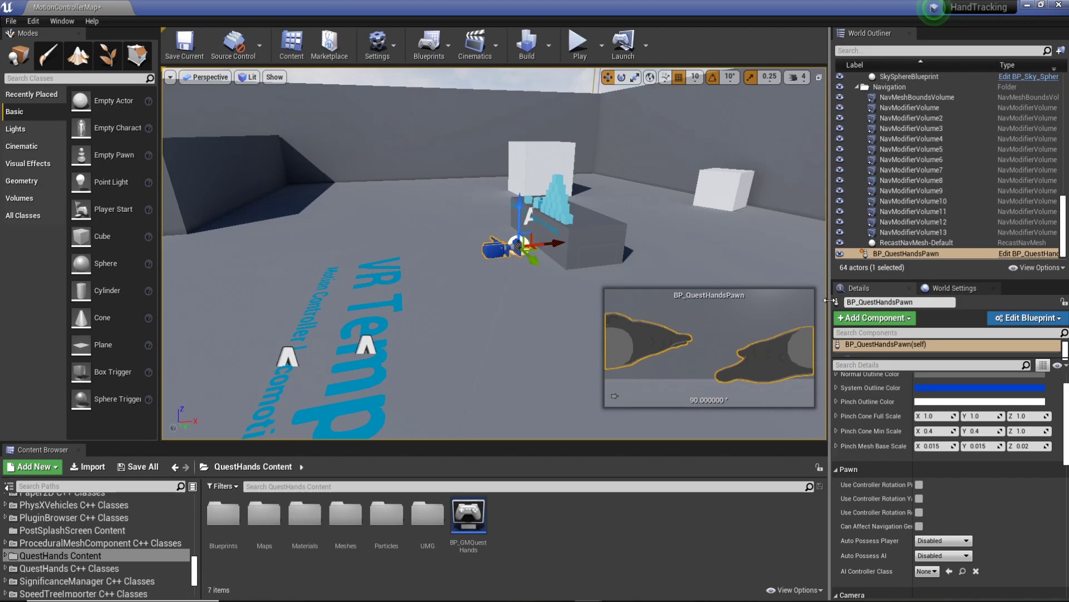
pyautogui.moveTo(829, 322); pyautogui.dragTo(715, 322)
pyautogui.moveTo(853, 277); pyautogui.dragTo(864, 104)
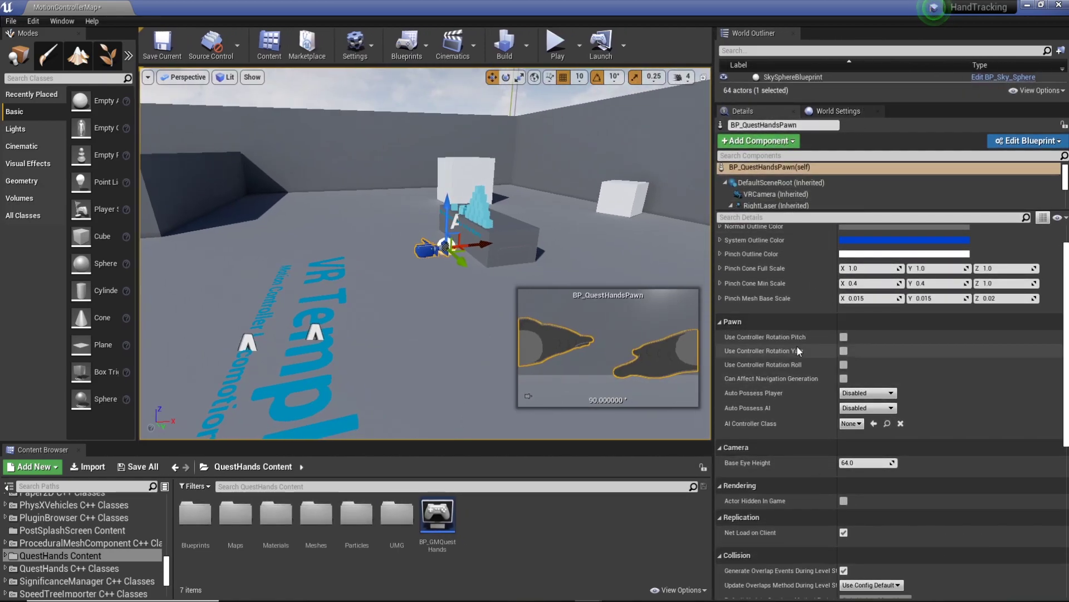
pyautogui.click(872, 393)
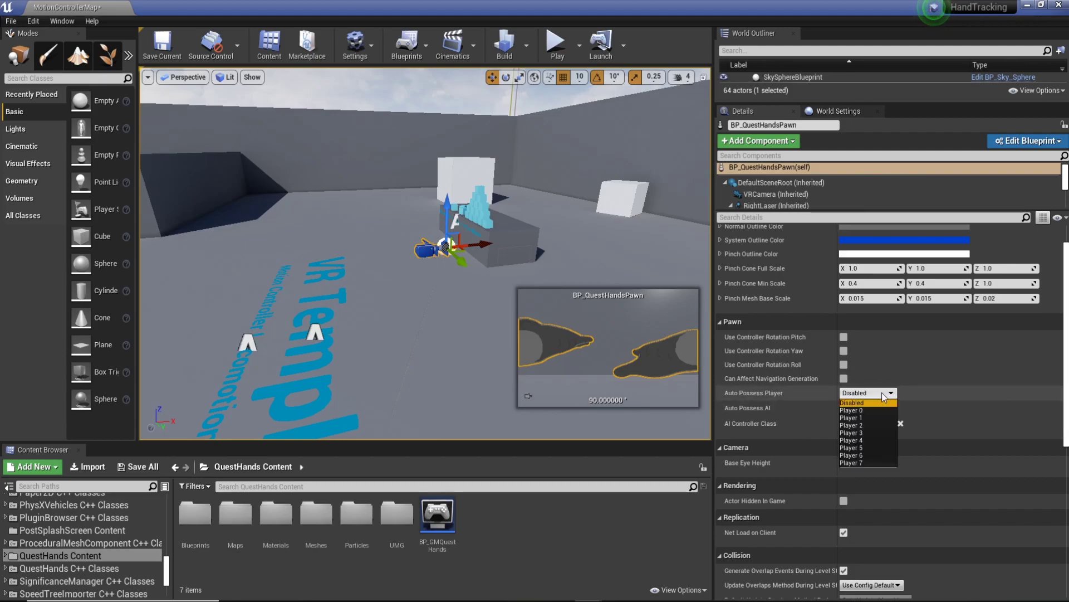
pyautogui.click(863, 410)
# Step: Widen the property name column and set the pawn's Update Overlaps Method During Level Streaming to Always Update
pyautogui.scroll(-5, 1003, 459)
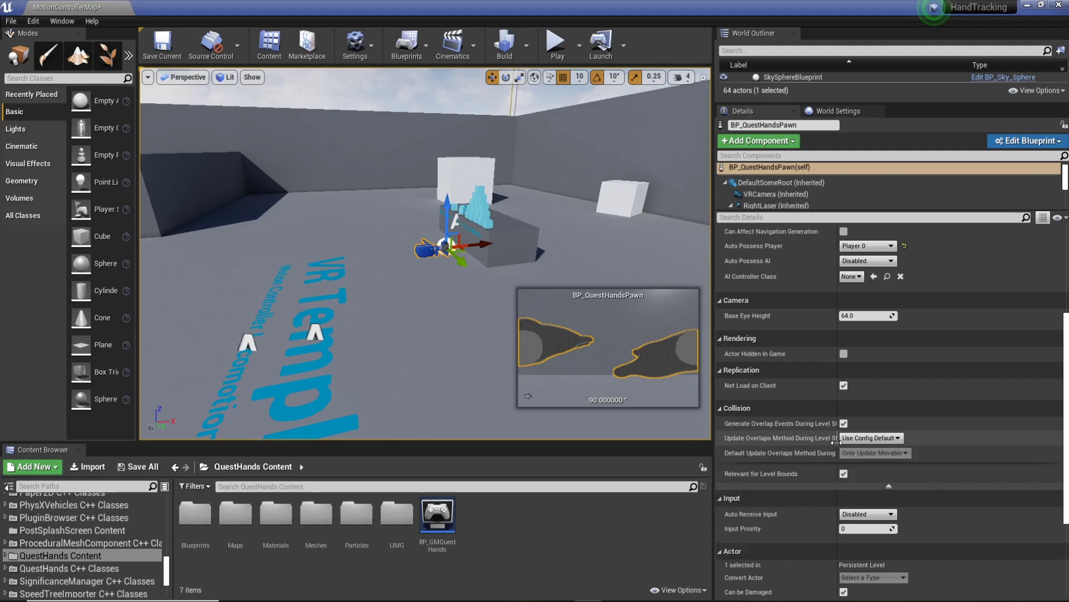
pyautogui.moveTo(837, 441); pyautogui.dragTo(875, 441)
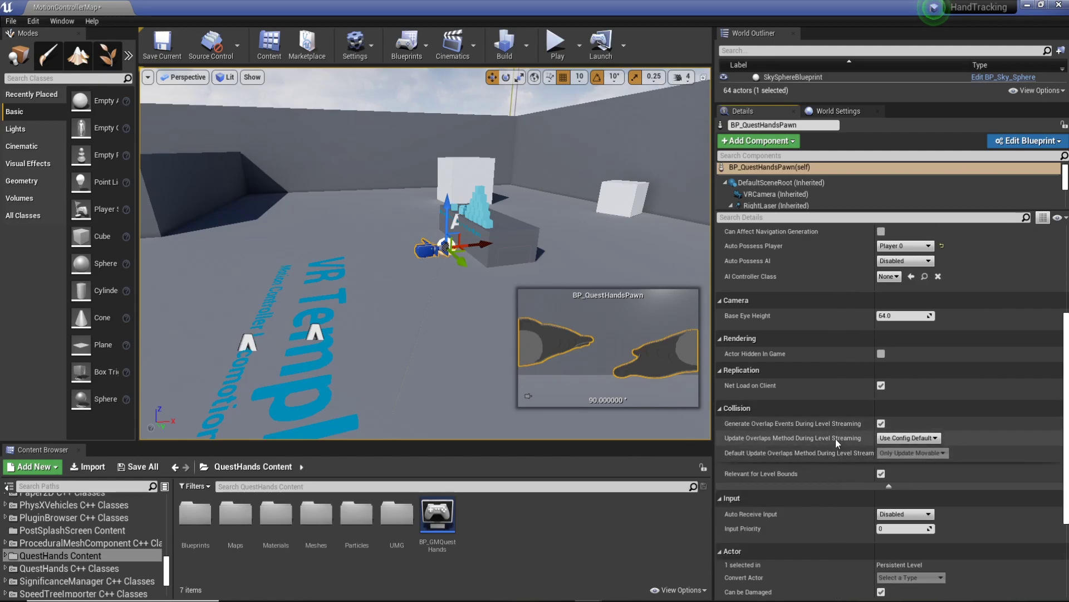
pyautogui.click(927, 439)
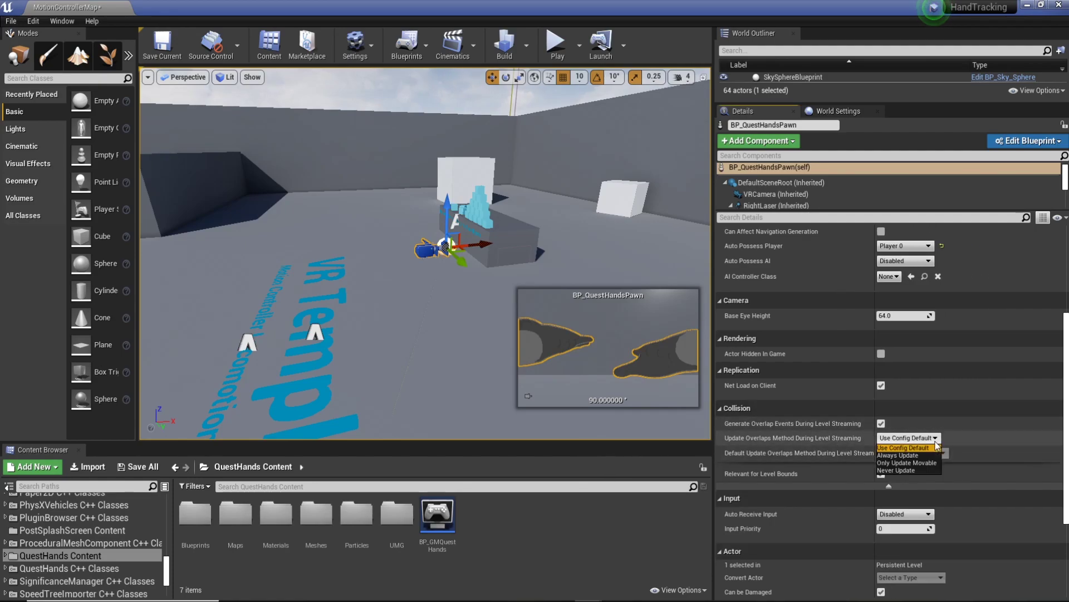
pyautogui.click(904, 455)
# Step: Set the pawn's Spawn Collision Handling Method to Always Spawn, Ignore Collisions
pyautogui.scroll(-2, 831, 424)
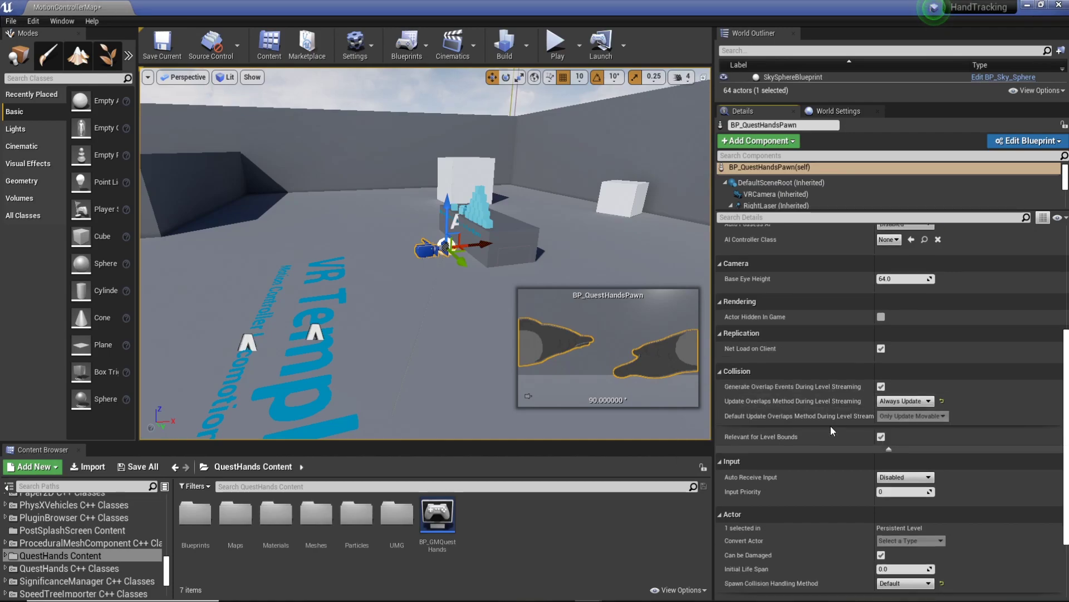
pyautogui.scroll(-5, 831, 425)
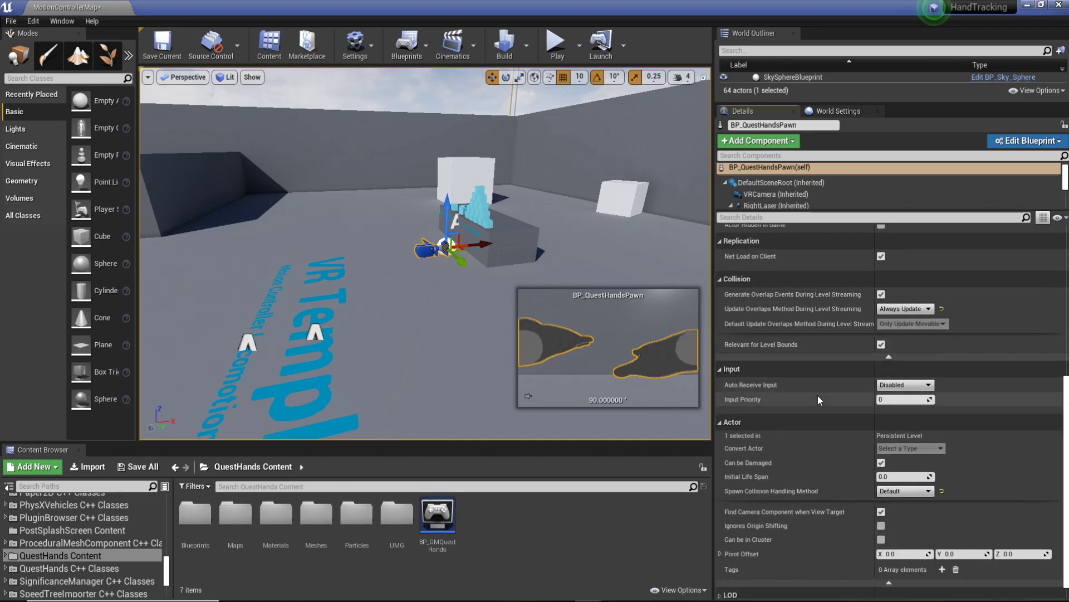
pyautogui.scroll(-1, 818, 400)
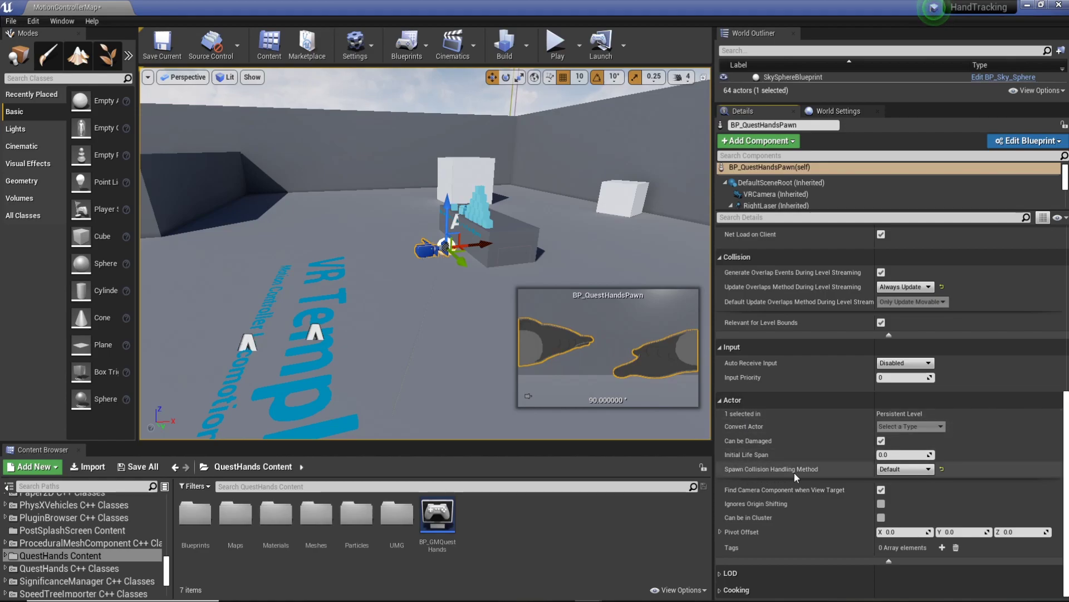
pyautogui.click(920, 470)
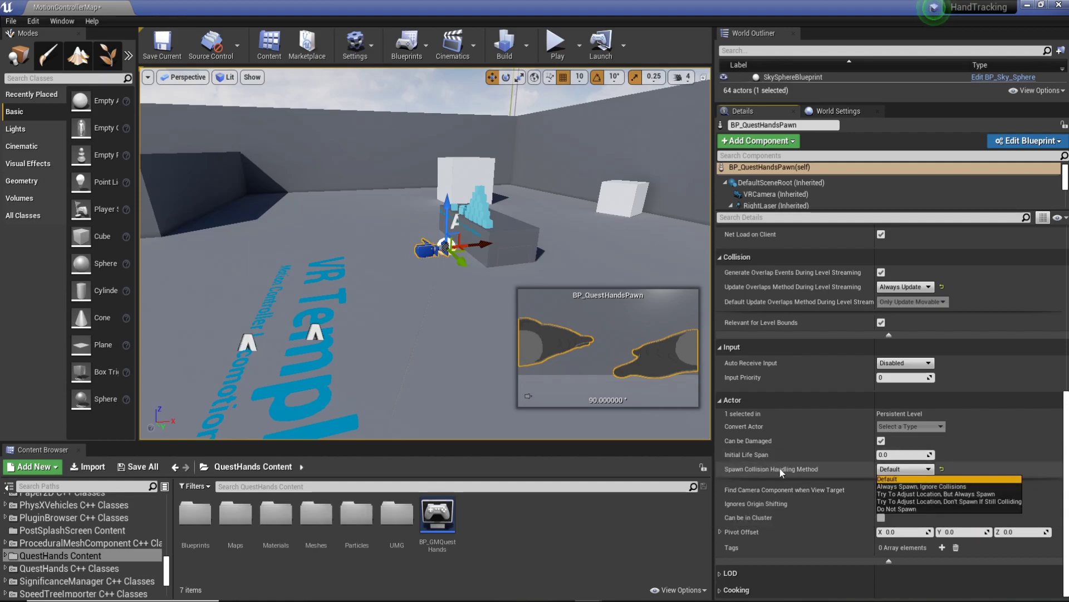
pyautogui.click(770, 490)
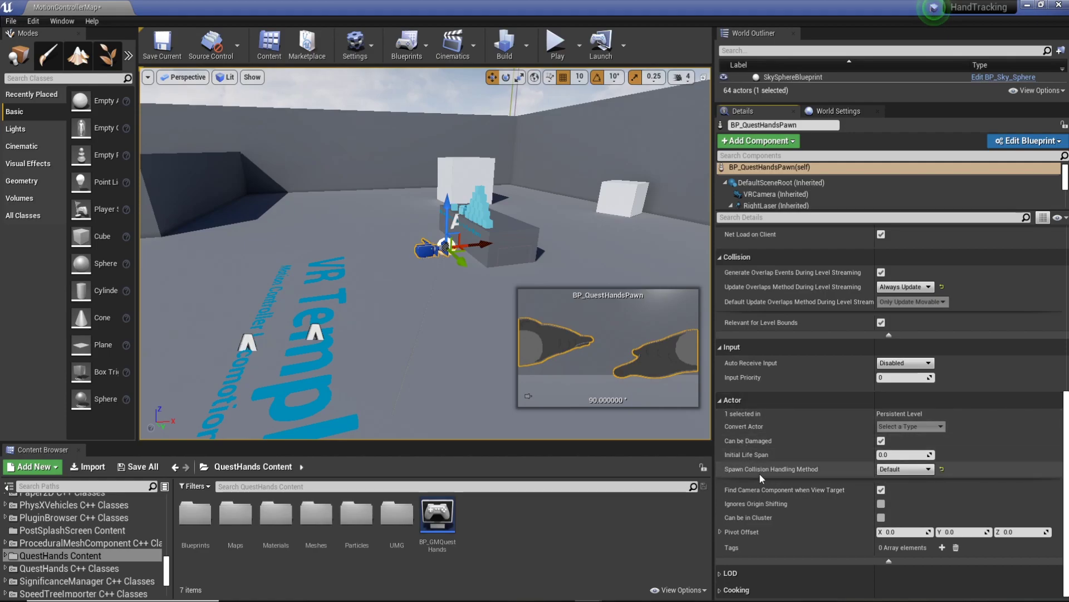
pyautogui.click(903, 471)
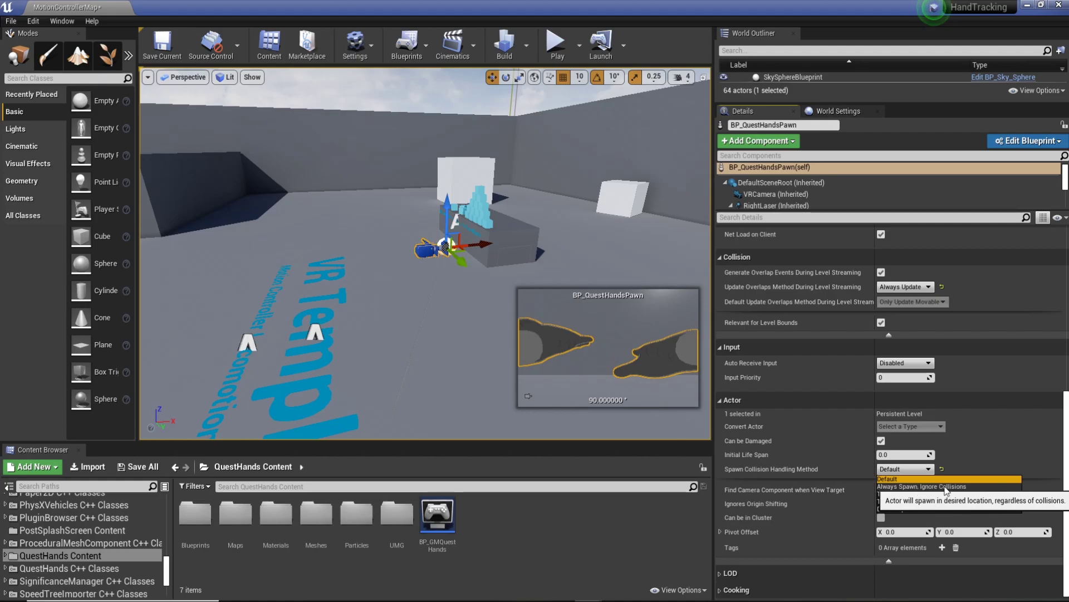
pyautogui.click(942, 487)
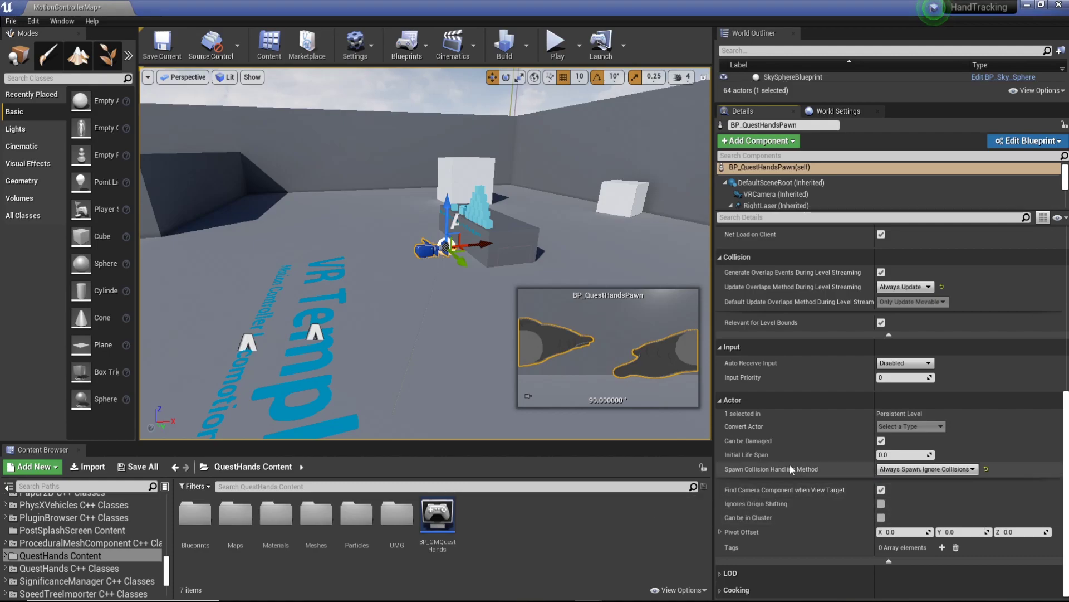
pyautogui.scroll(3, 785, 426)
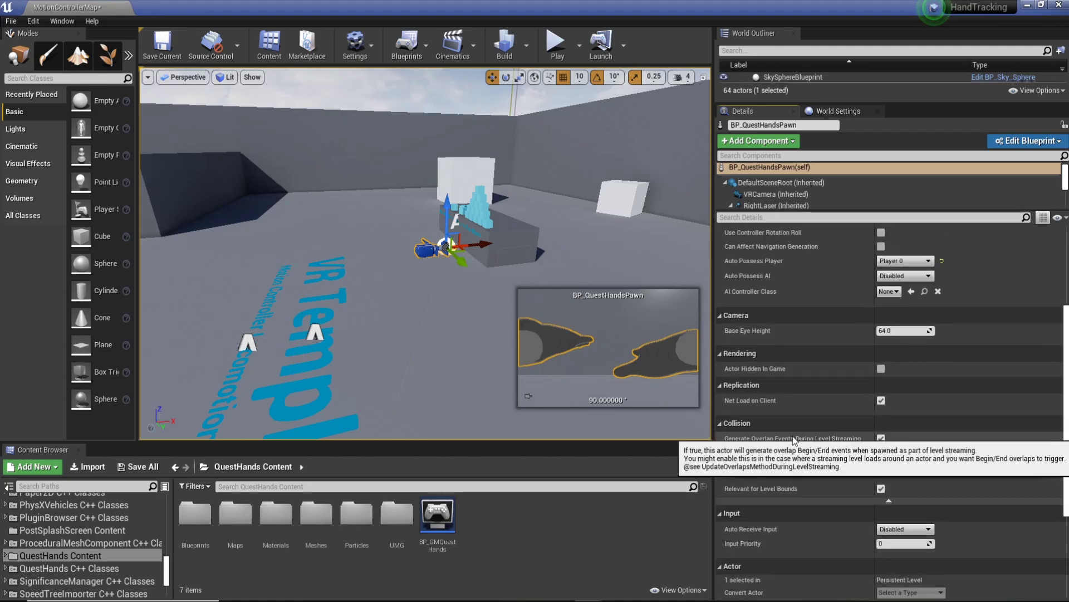
pyautogui.scroll(3, 793, 436)
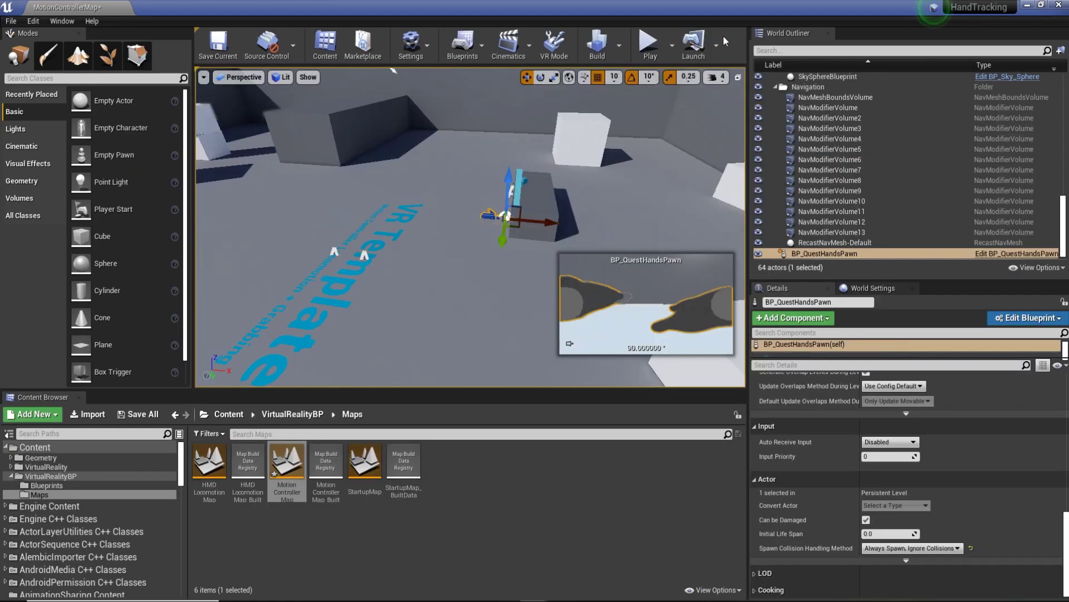
# Step: Launch the HandTracking project on the connected Quest (Android_ASTC) device through the Project Launcher
pyautogui.click(717, 45)
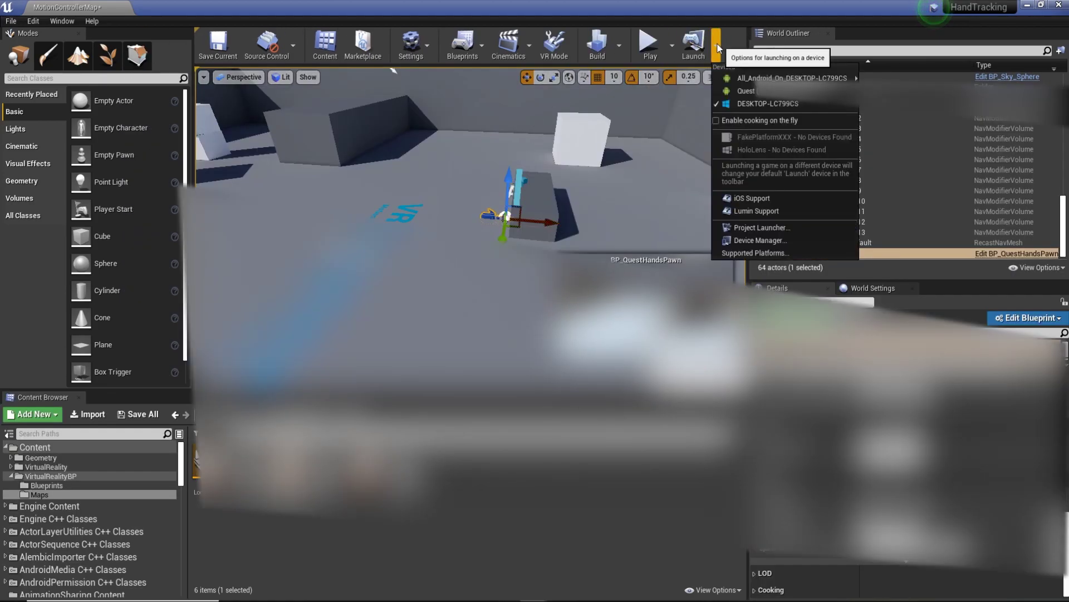
pyautogui.click(779, 229)
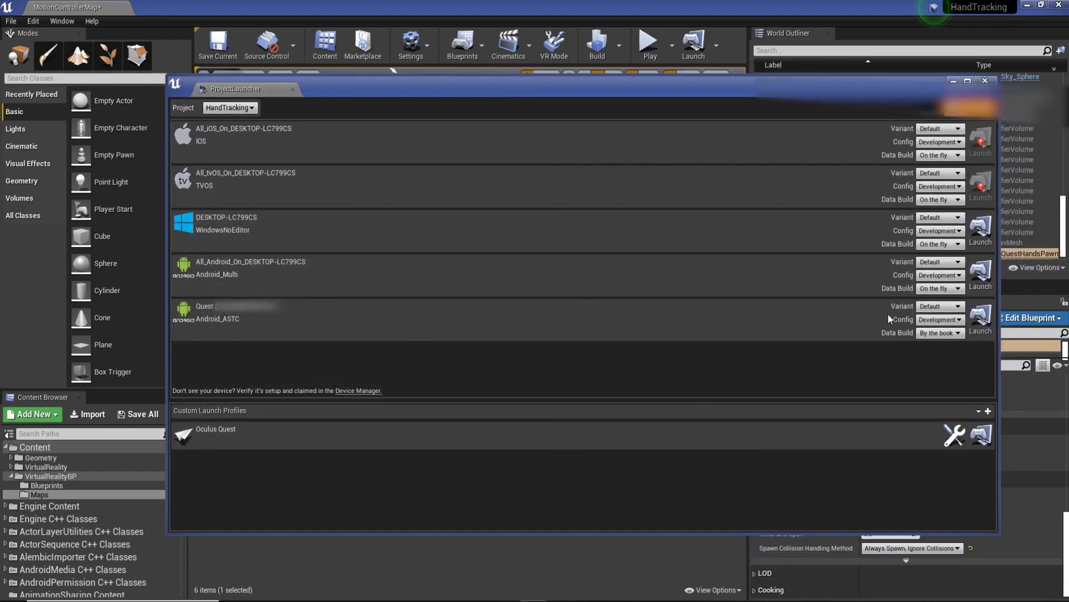
pyautogui.click(980, 315)
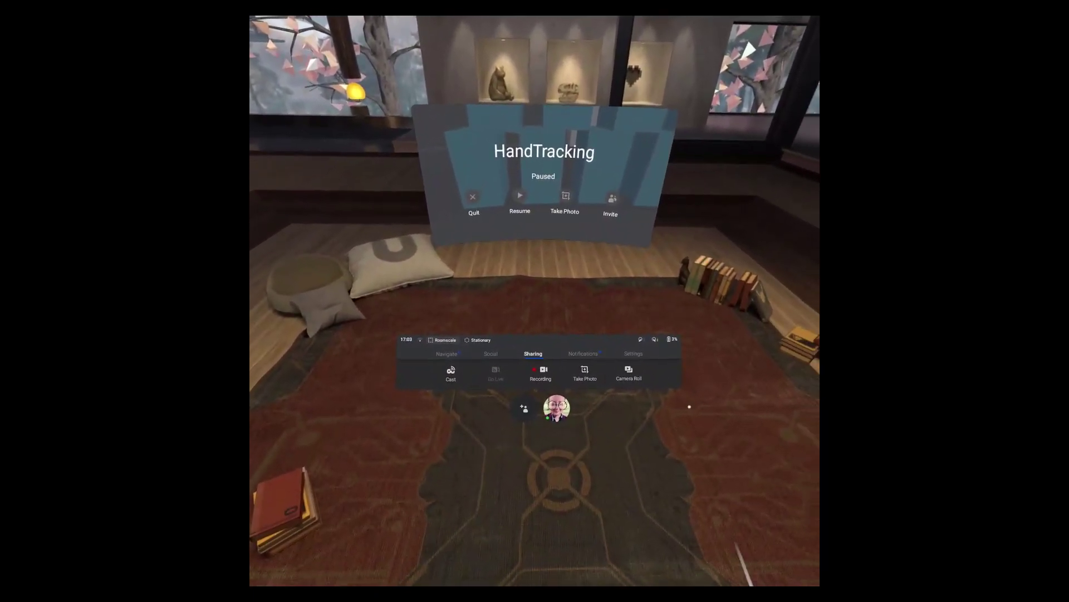
# Step: In the Quest's system menu settings, switch the headset input from controllers to hand tracking
pyautogui.click(633, 354)
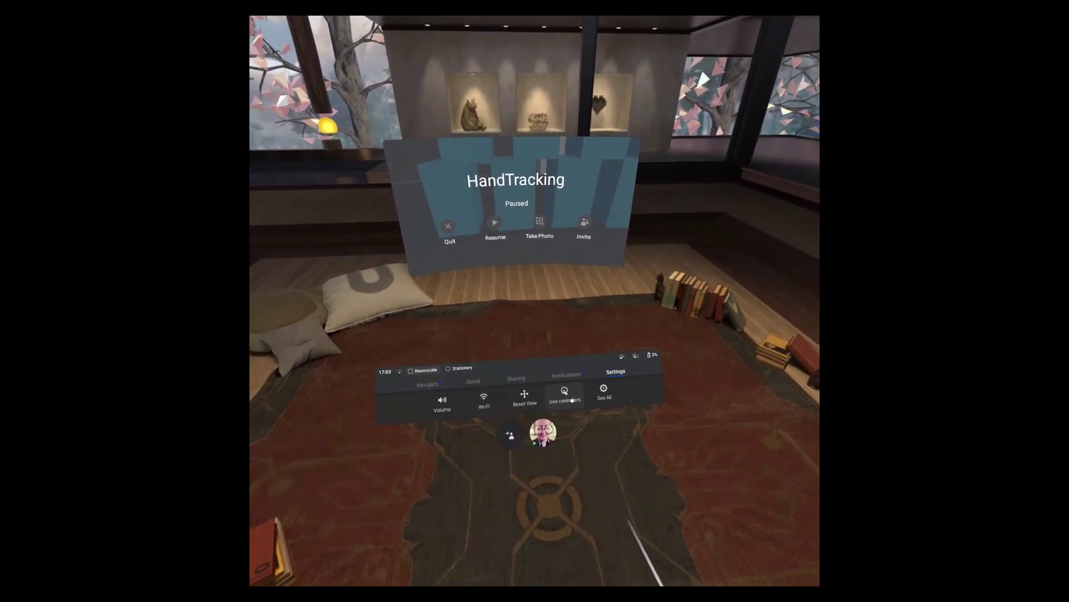
pyautogui.click(562, 372)
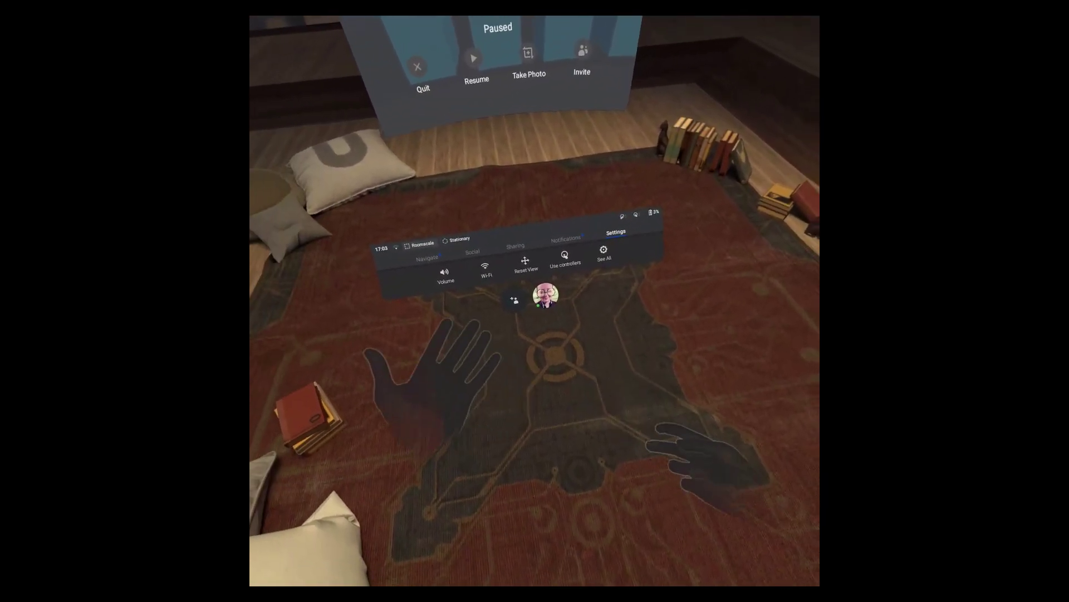